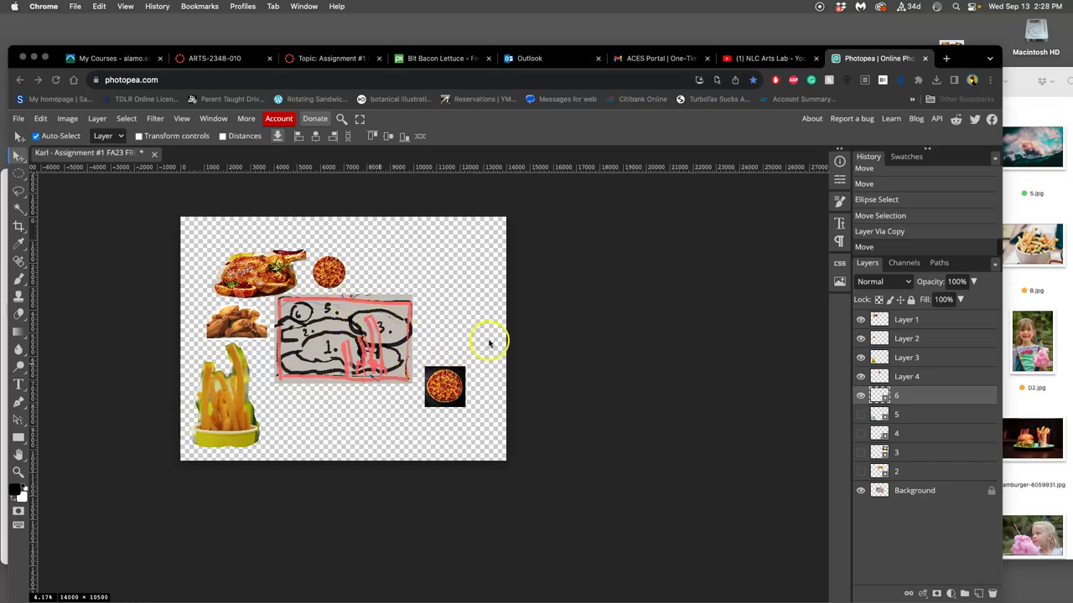
Step: Zoom in on the pizza and clear the existing selection
scroll(716, 373, up, 5)
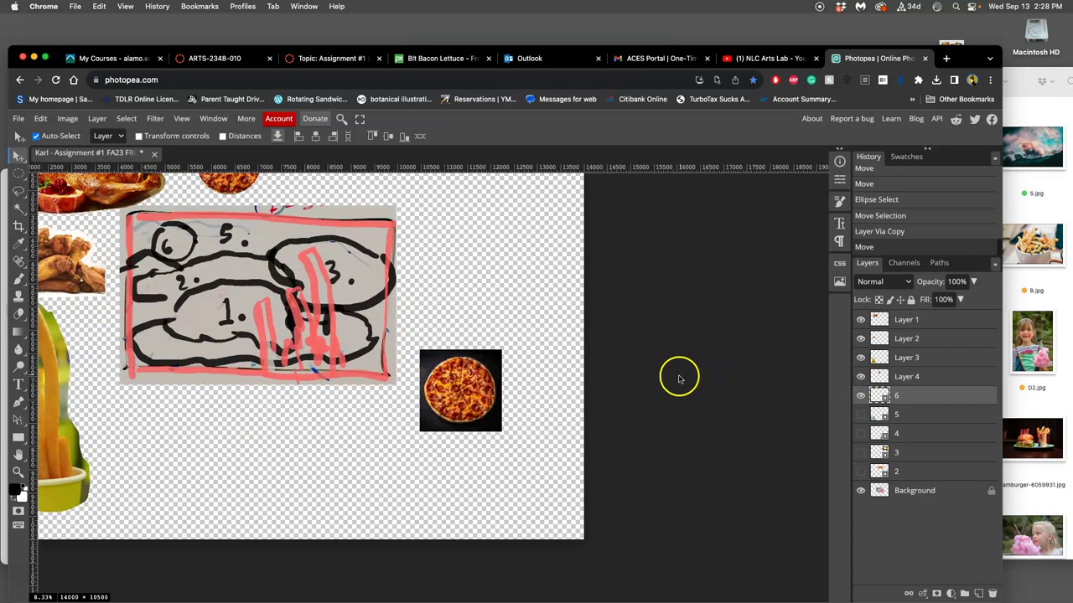
scroll(368, 339, up, 5)
scroll(369, 339, down, 3)
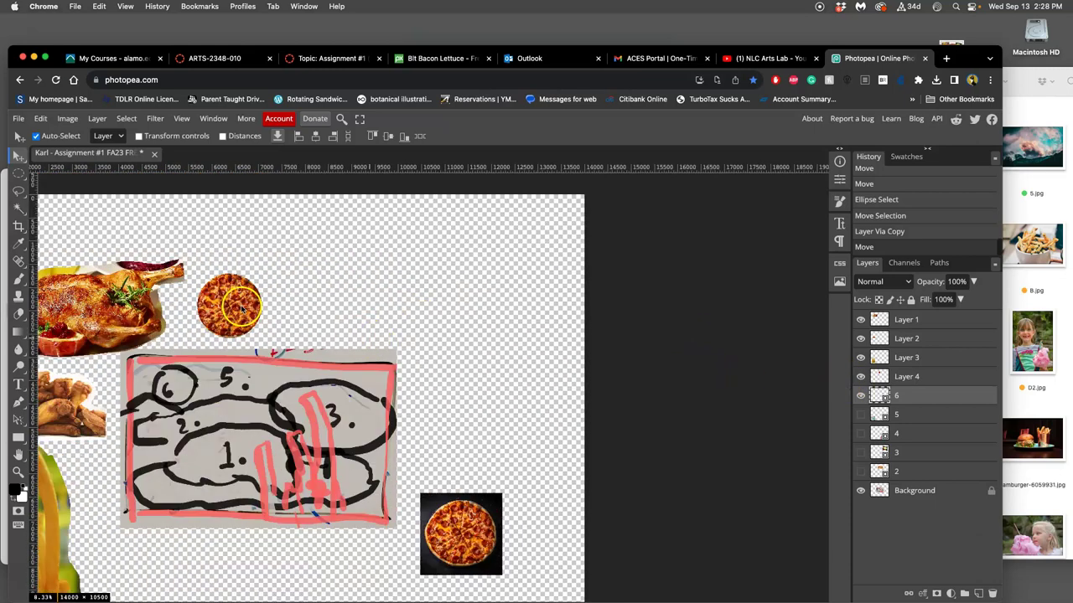
click(20, 176)
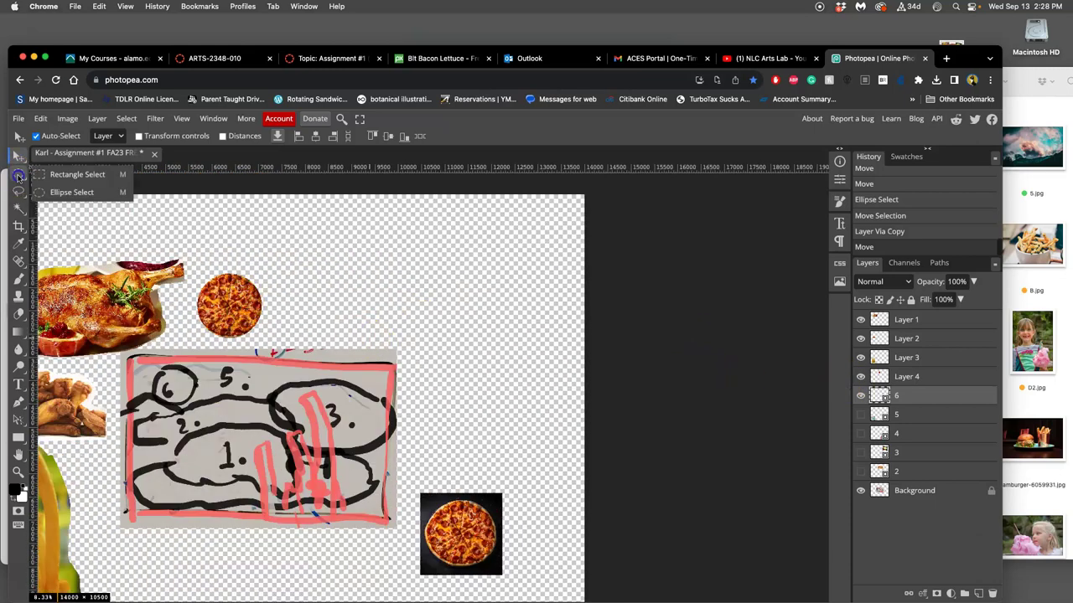
click(205, 220)
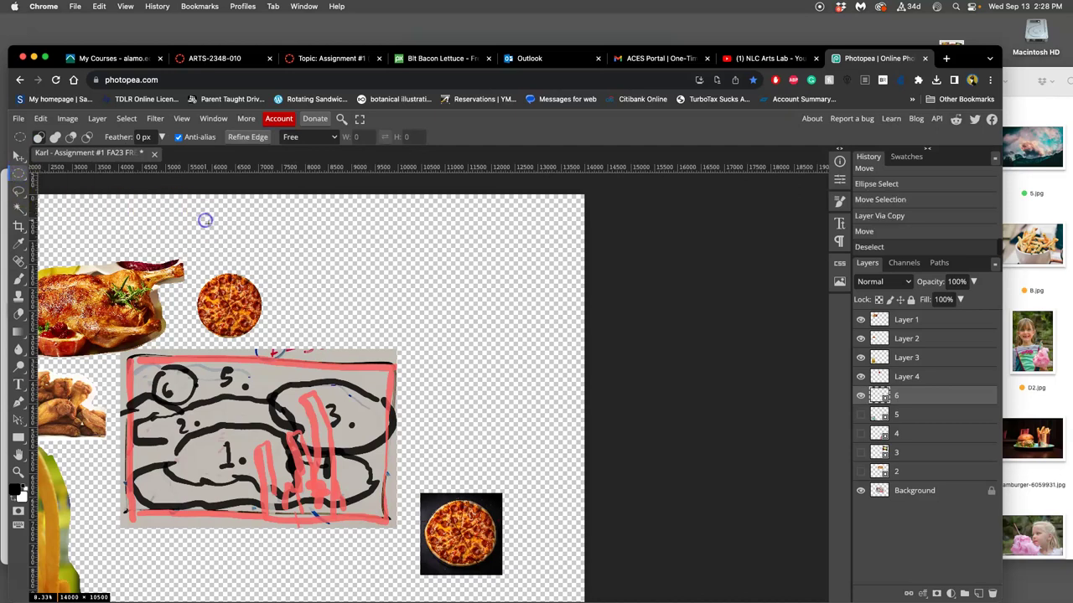
scroll(460, 379, down, 2)
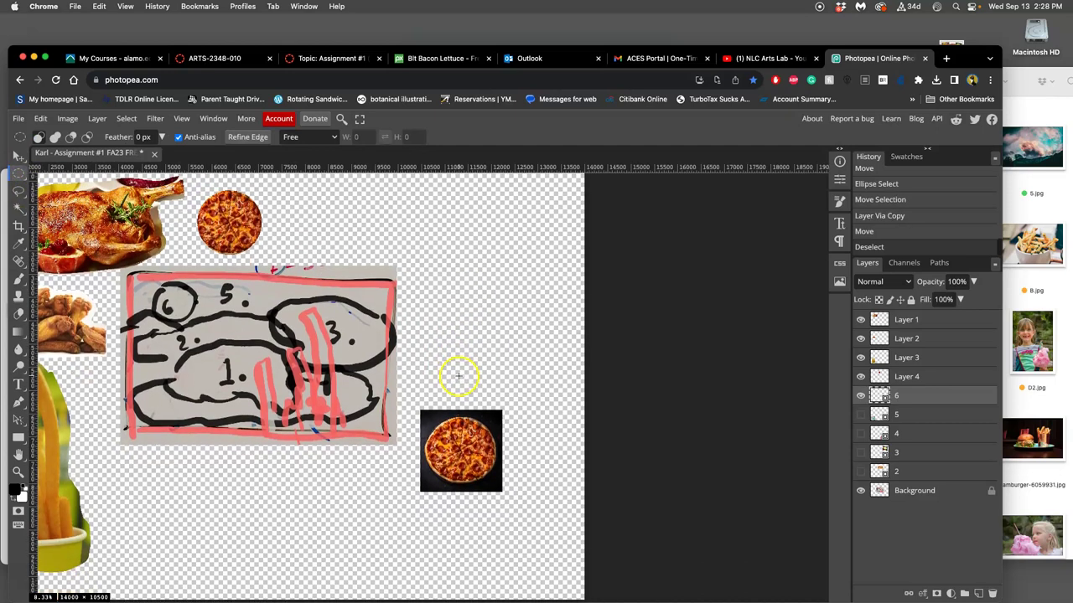
scroll(442, 370, up, 5)
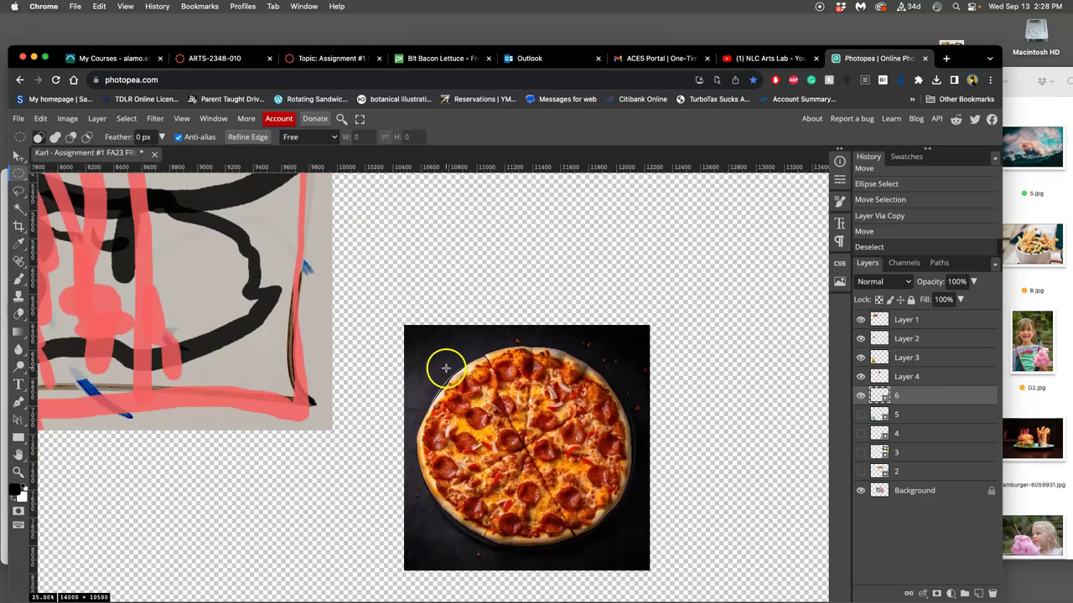
Step: Lasso around the pizza, copy it onto new Layer 5, and hide layer 6
click(19, 191)
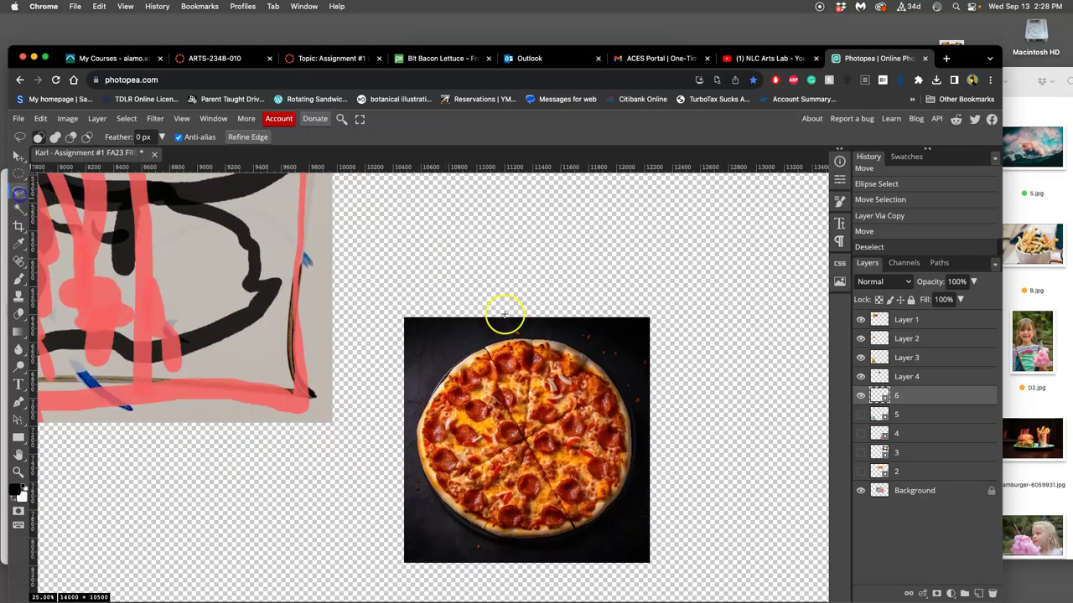
drag(573, 335, 532, 333)
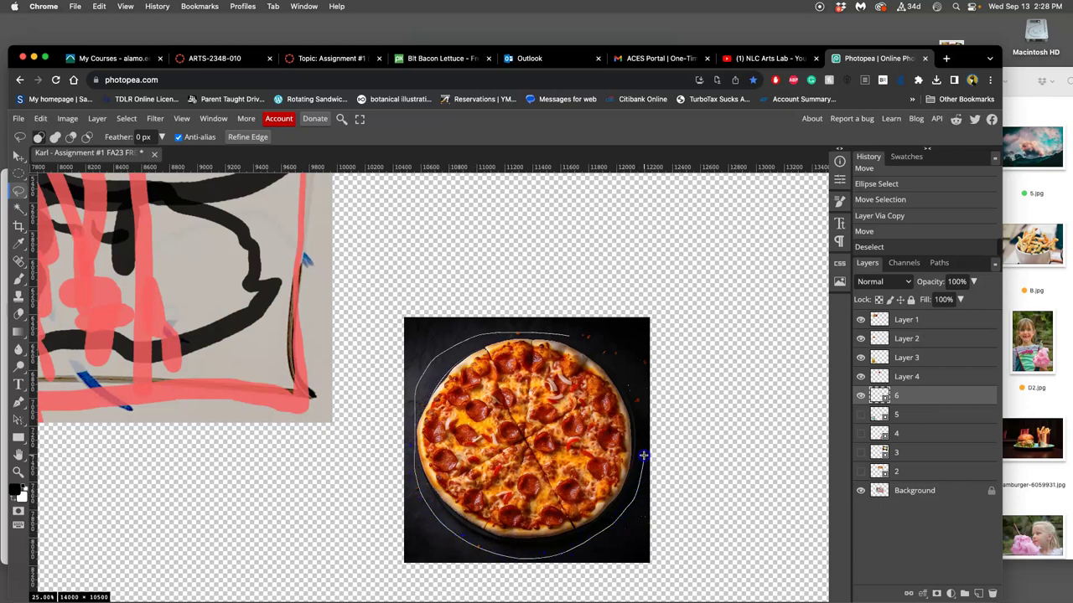
mouse_move(644, 445)
mouse_down()
mouse_move(619, 378)
mouse_move(578, 339)
mouse_up()
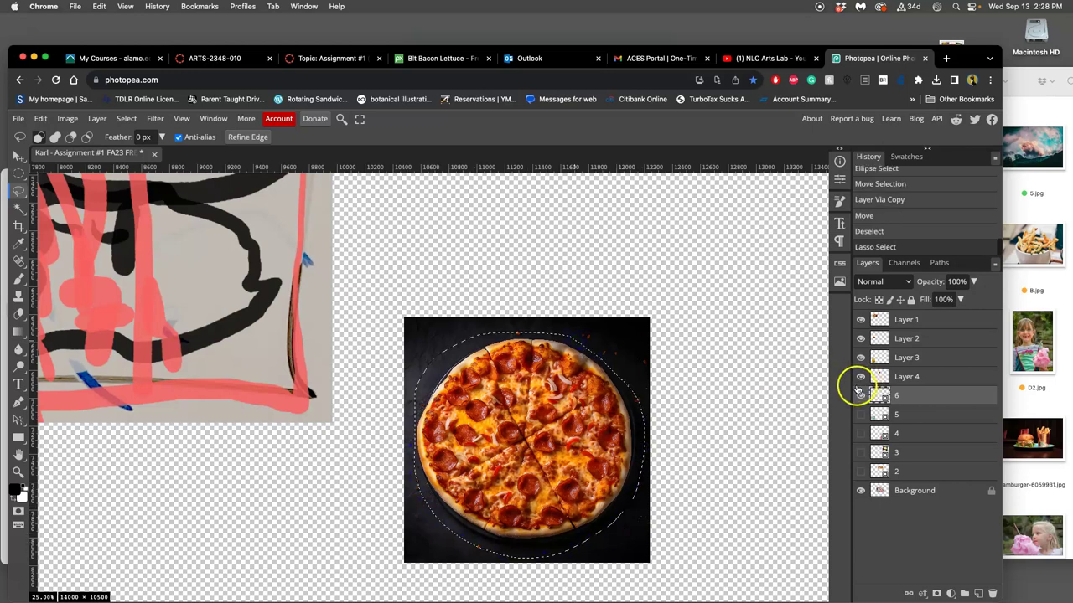
key(ctrl+j)
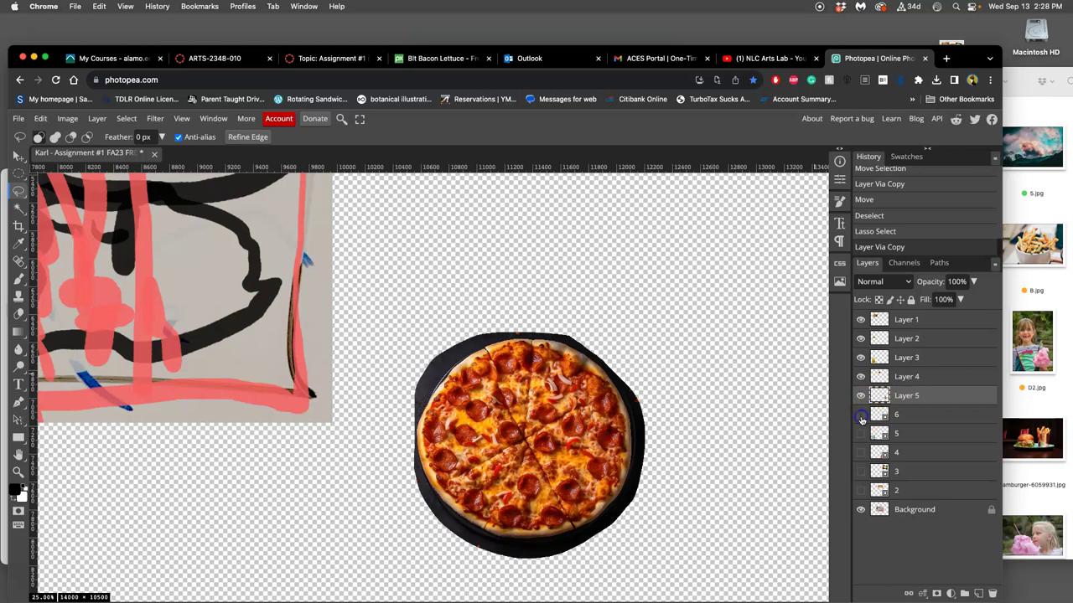
click(861, 414)
Step: Move the rough pizza copy up and to the right, and show layer 6 again
click(18, 156)
drag(518, 403, 700, 215)
click(861, 414)
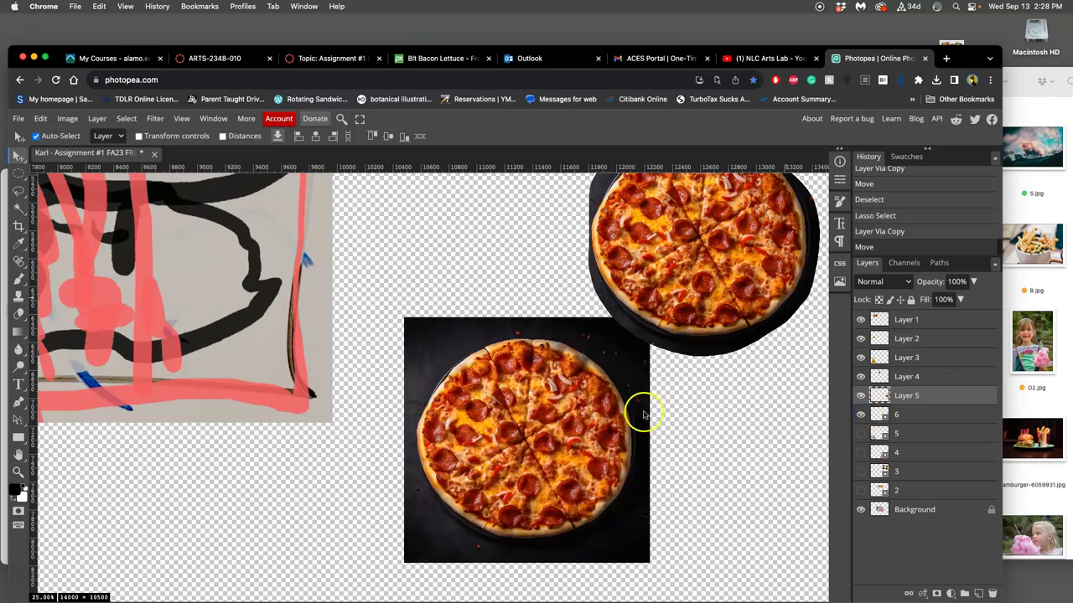
Step: On layer 6, Magic Wand the dark background with Contiguous on, then invert to select the pizza
click(16, 209)
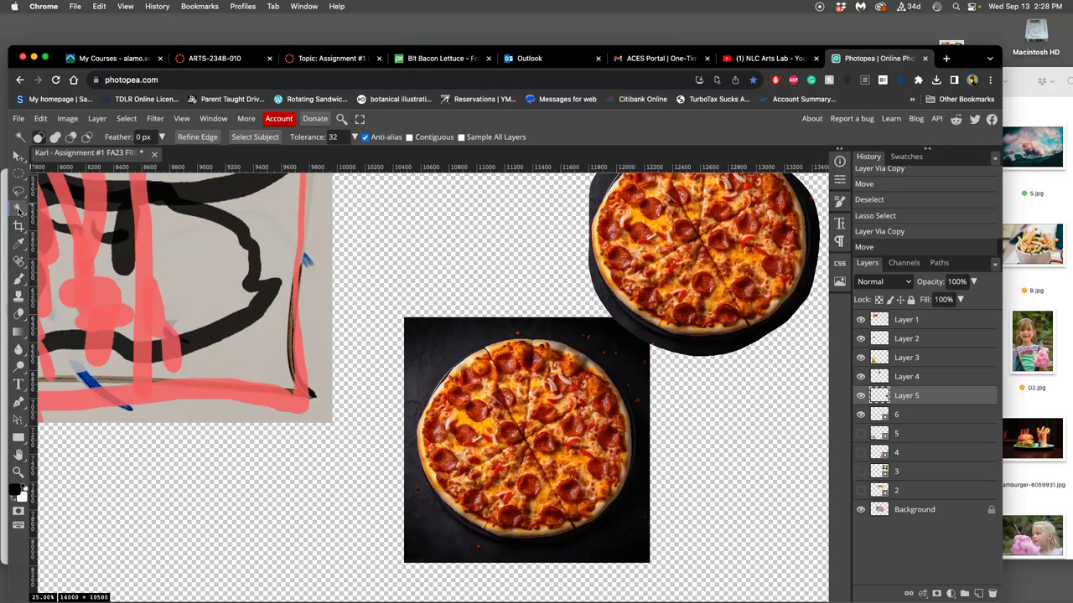
click(408, 138)
click(471, 335)
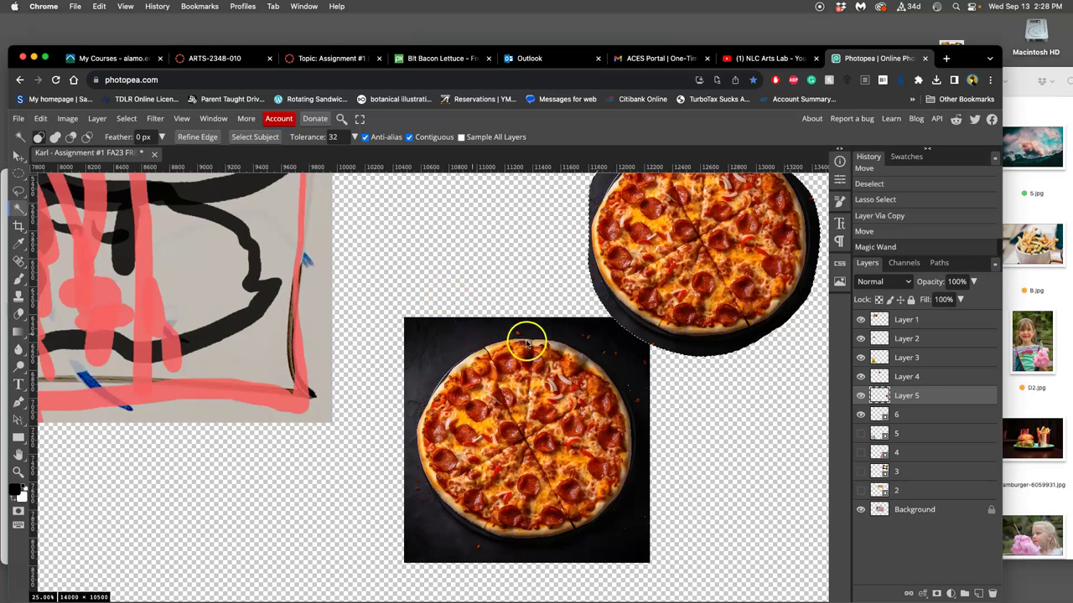
click(913, 415)
key(ctrl+d)
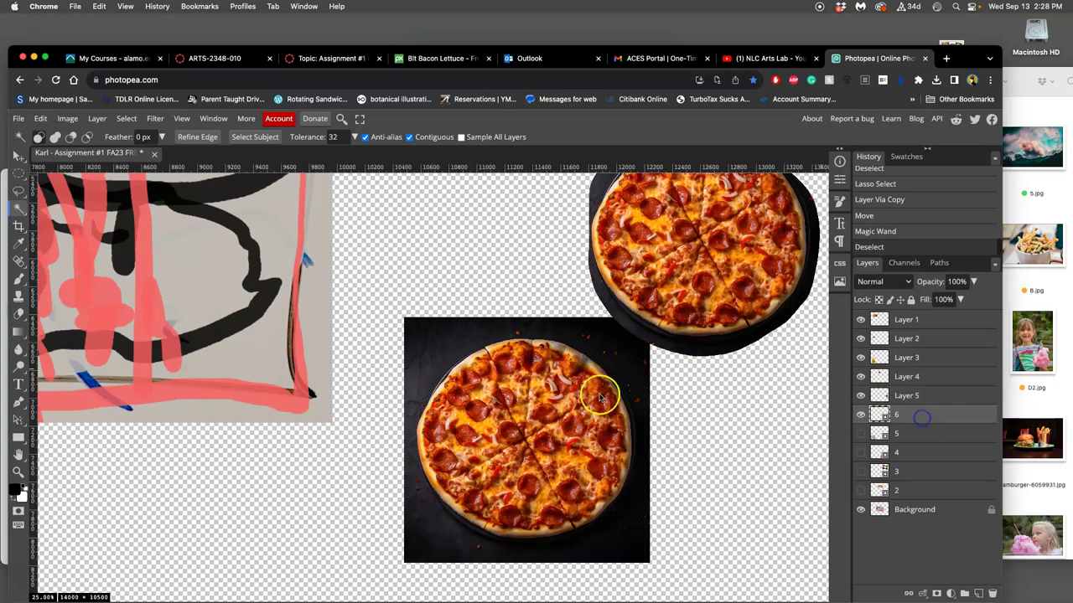
click(449, 339)
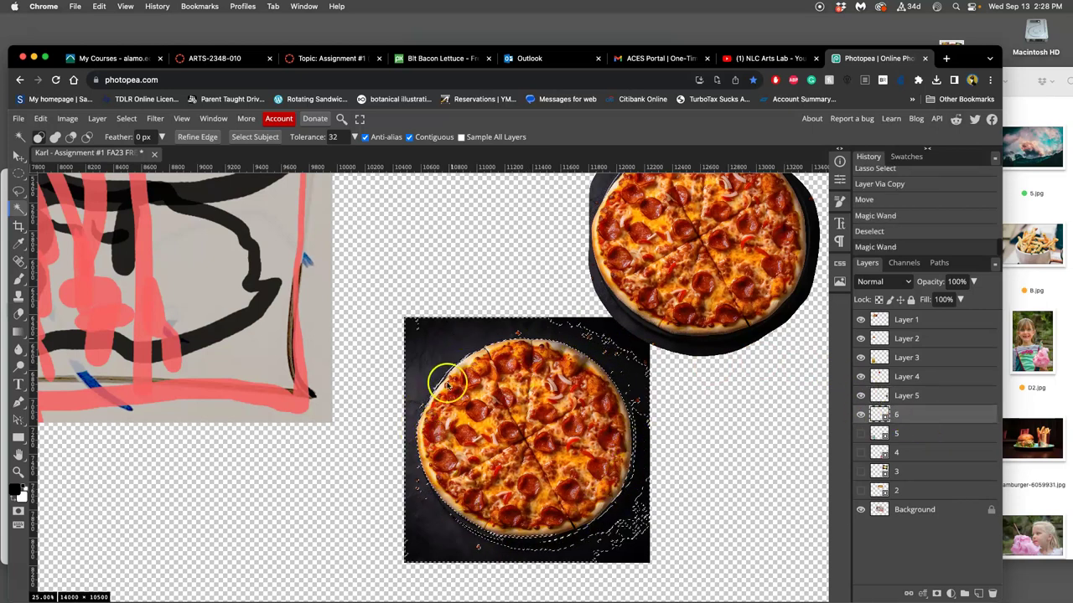
click(334, 138)
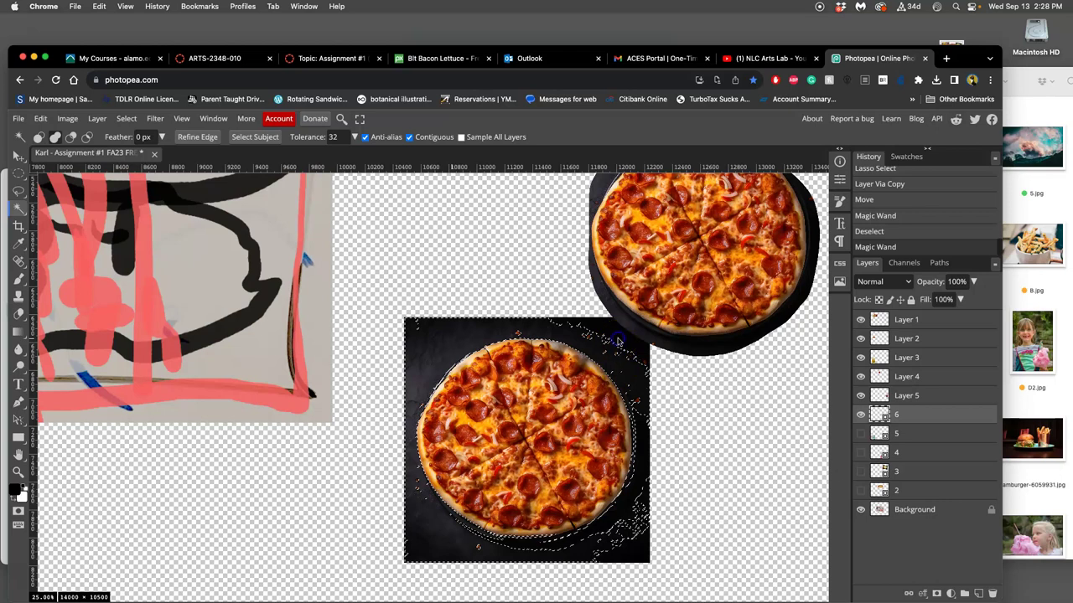
click(618, 341)
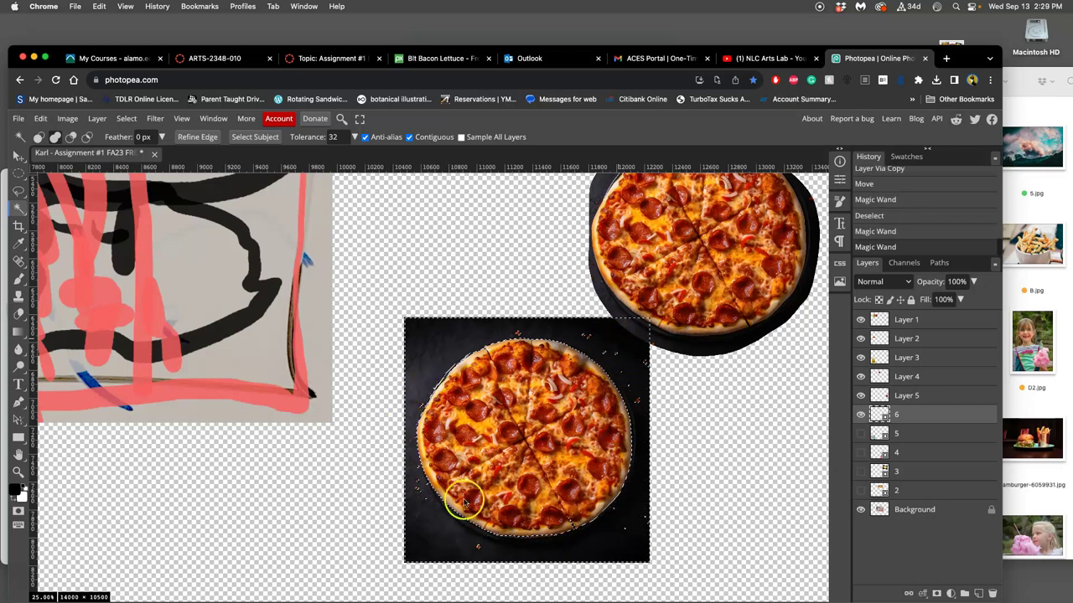
click(480, 408)
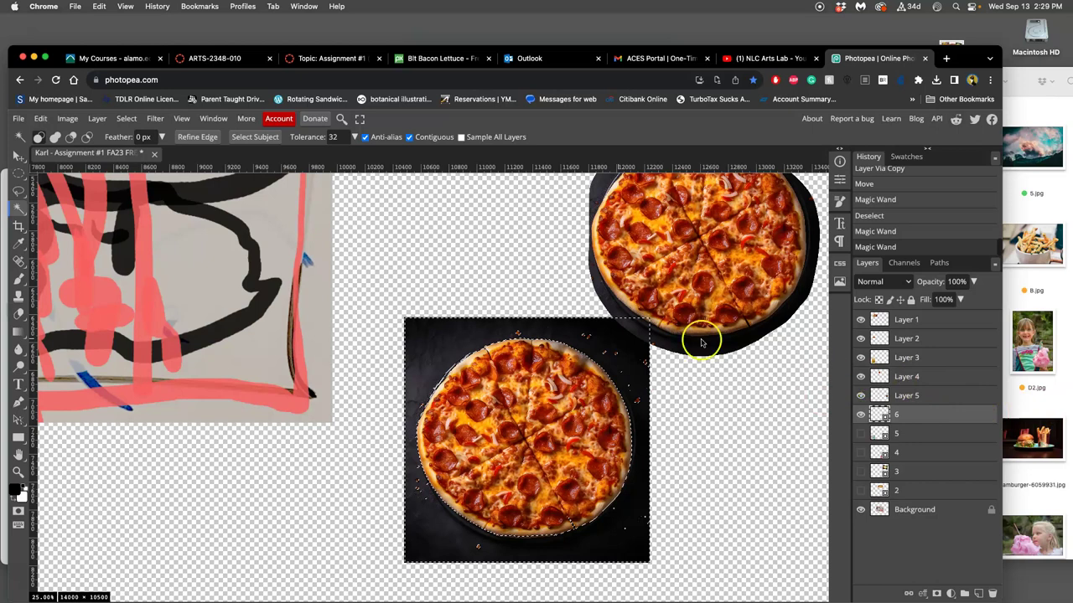
click(131, 123)
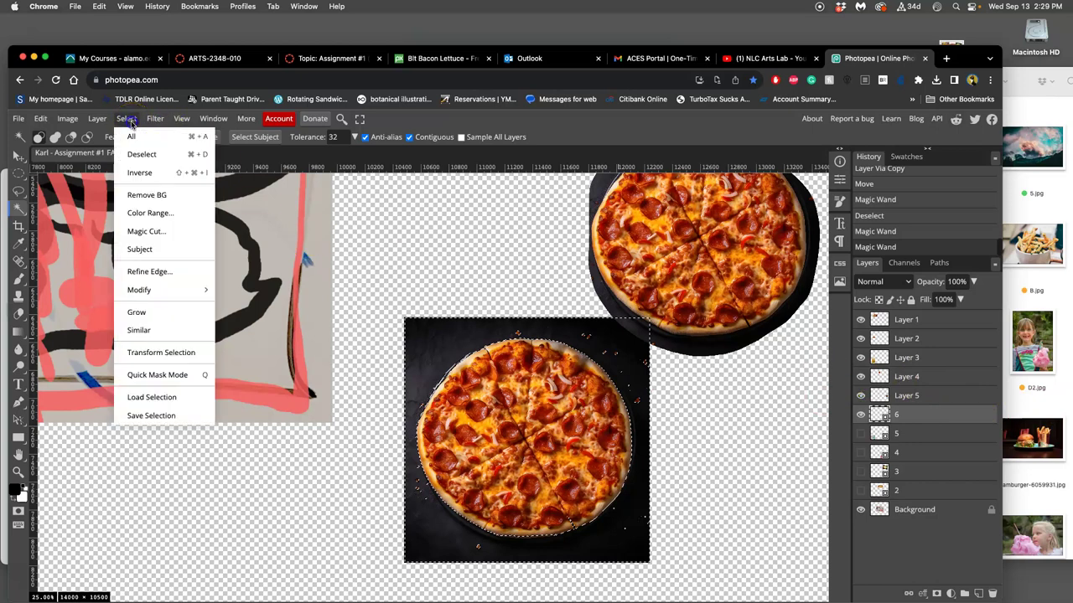
click(141, 174)
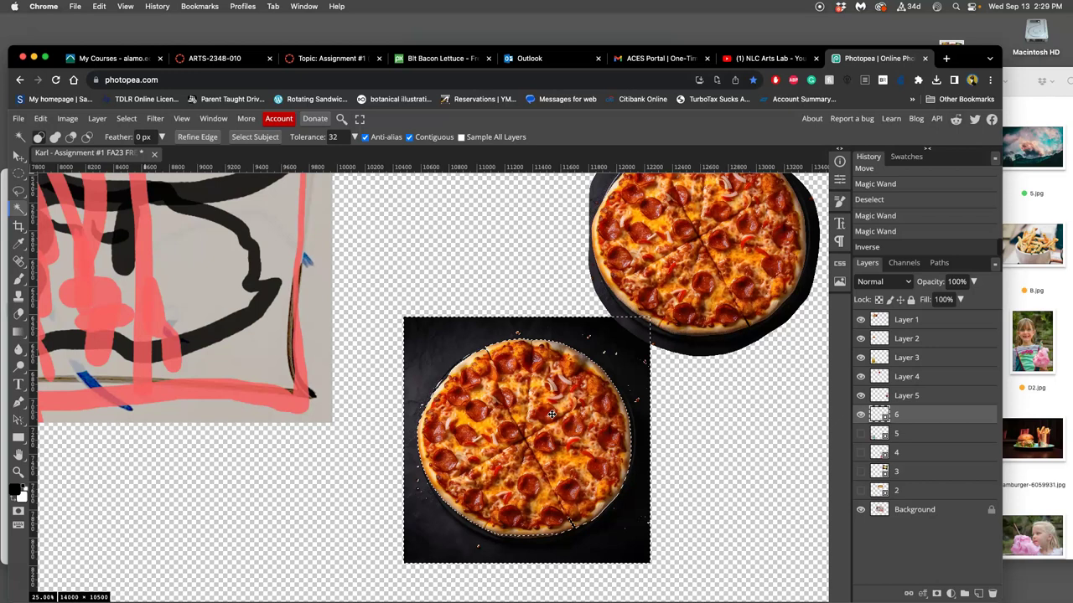
Step: Copy the selected pizza to new Layer 6, hide the original, and zoom in to check edges
key(cmd+j)
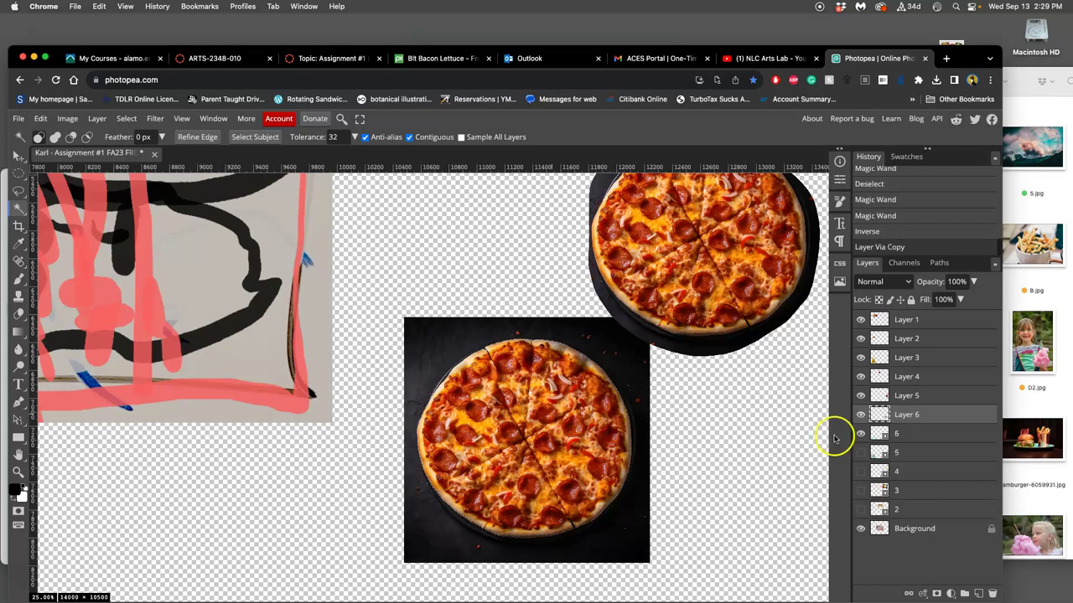
click(859, 434)
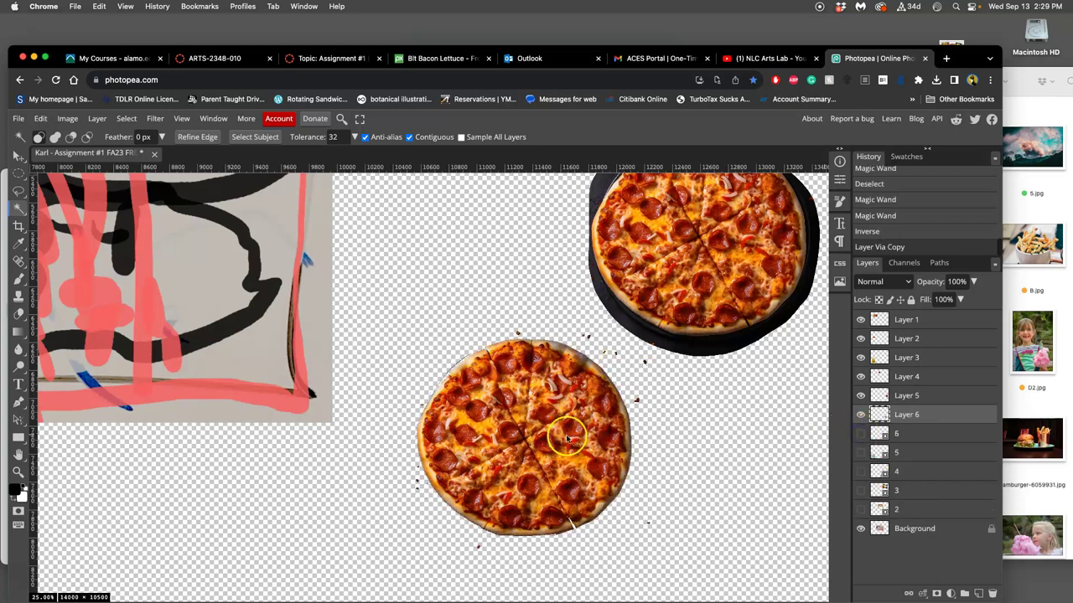
key(cmd+equal)
scroll(553, 431, down, 5)
scroll(553, 431, right, 2)
scroll(641, 427, right, 2)
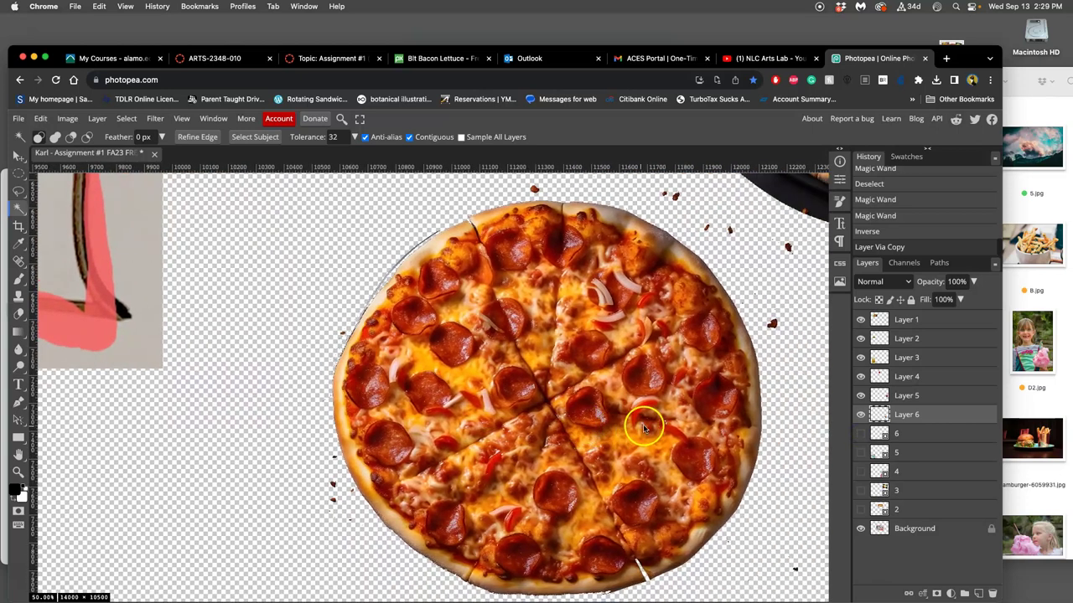
scroll(662, 398, right, 2)
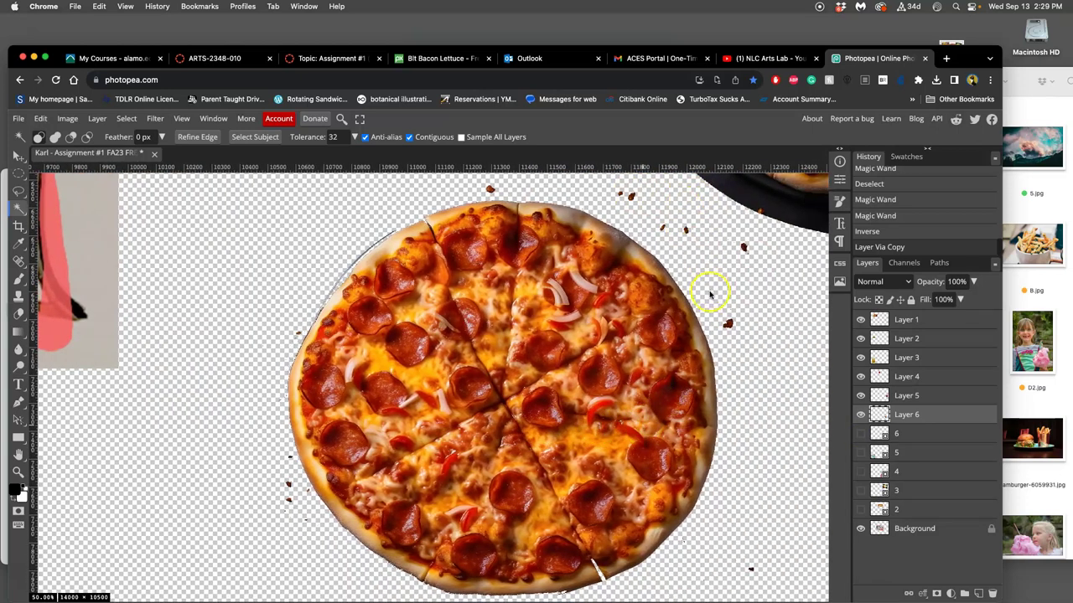
scroll(710, 294, down, 8)
scroll(709, 293, down, 10)
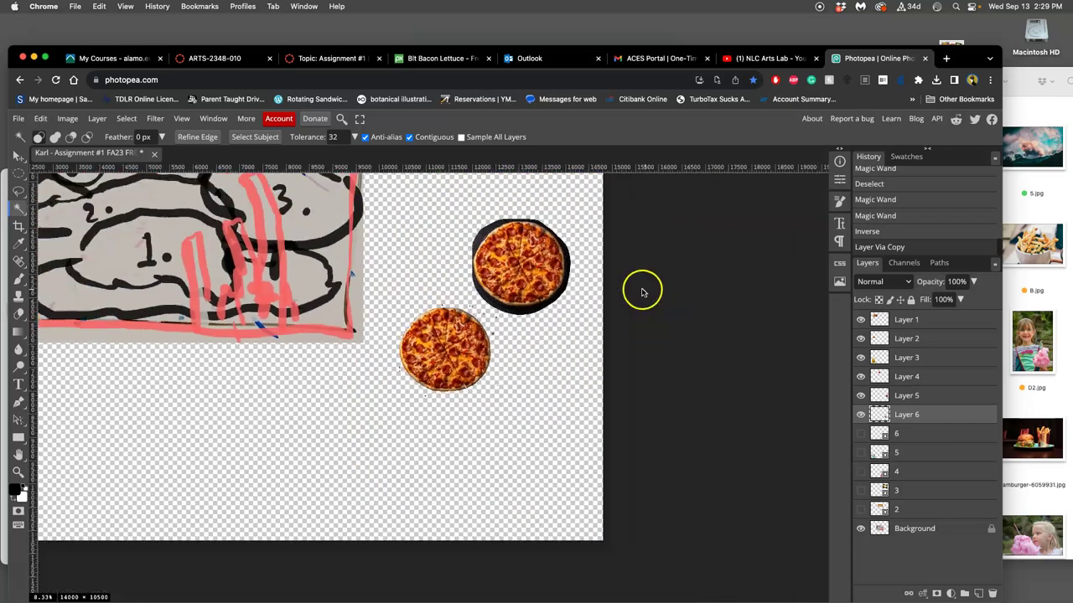
scroll(570, 291, up, 4)
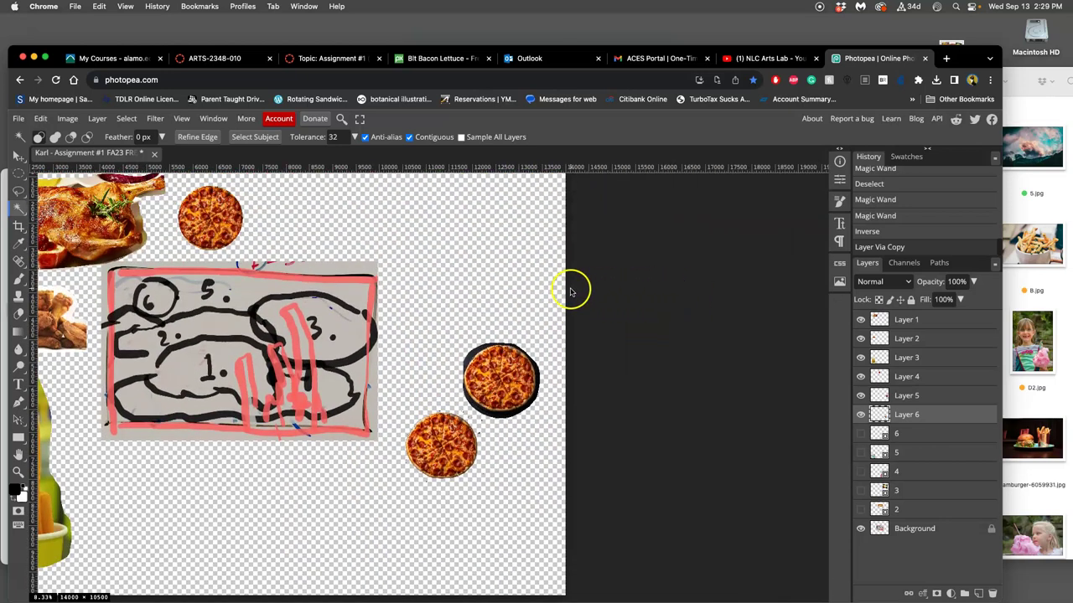
Step: Move the lower pizza up beside the top pizza, undoing an accidental pixel delete, and deselect
click(16, 157)
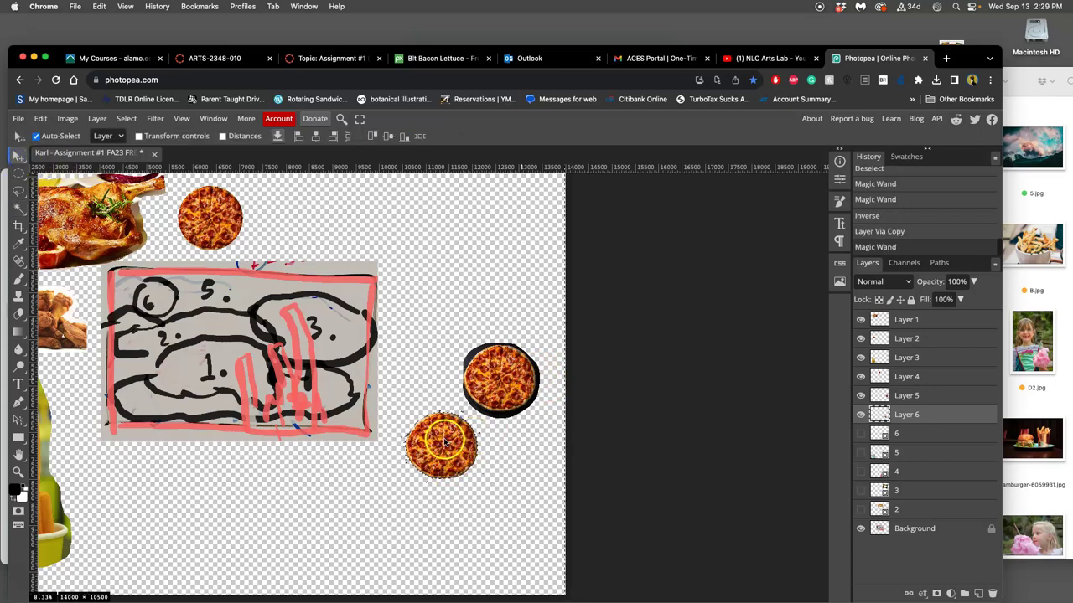
drag(444, 440, 286, 220)
click(225, 226)
key(Delete)
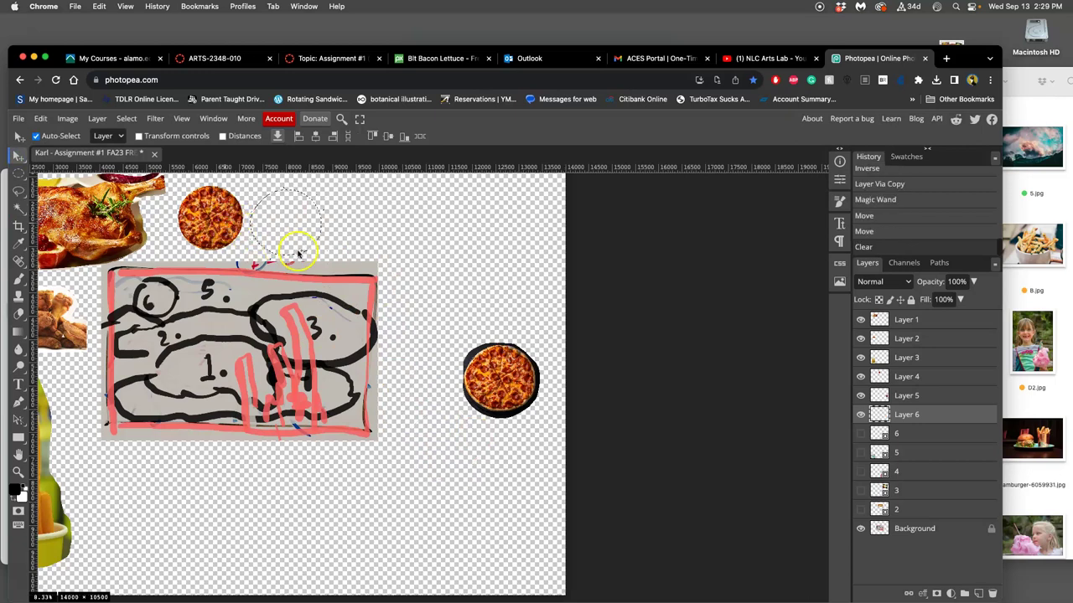
key(ctrl+z)
key(ctrl+d)
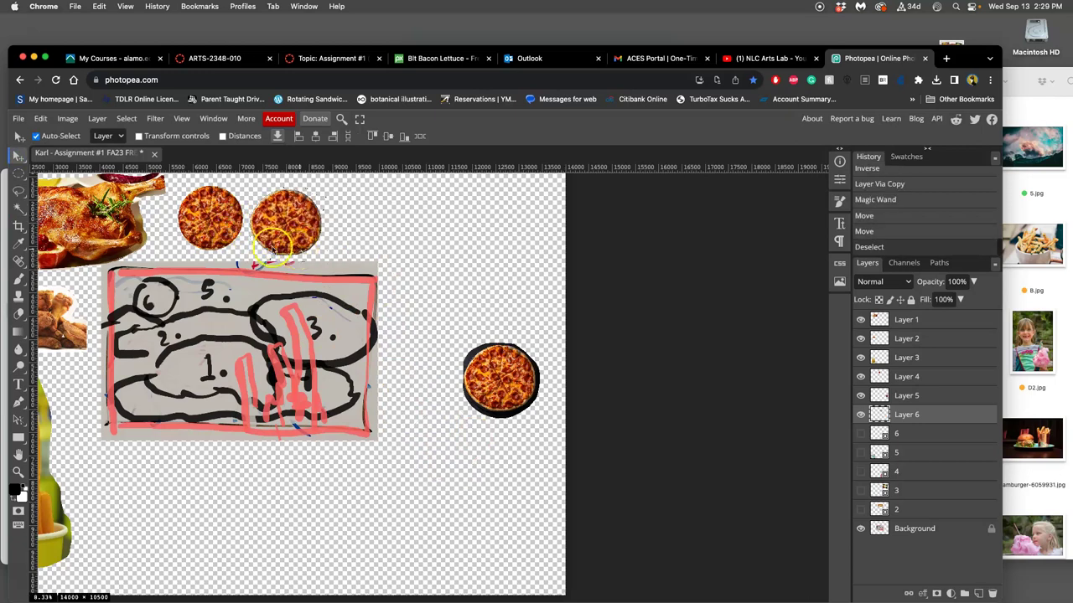
Step: Delete the leftover left and right pizza layers and the unused hidden layer, then zoom out
click(219, 231)
key(Delete)
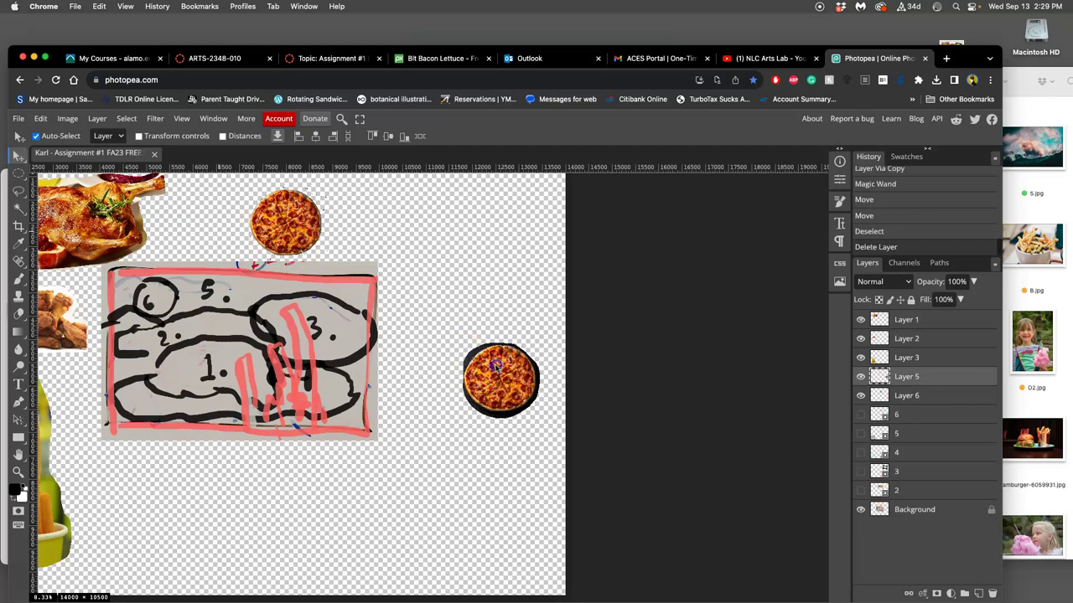
click(494, 364)
key(Delete)
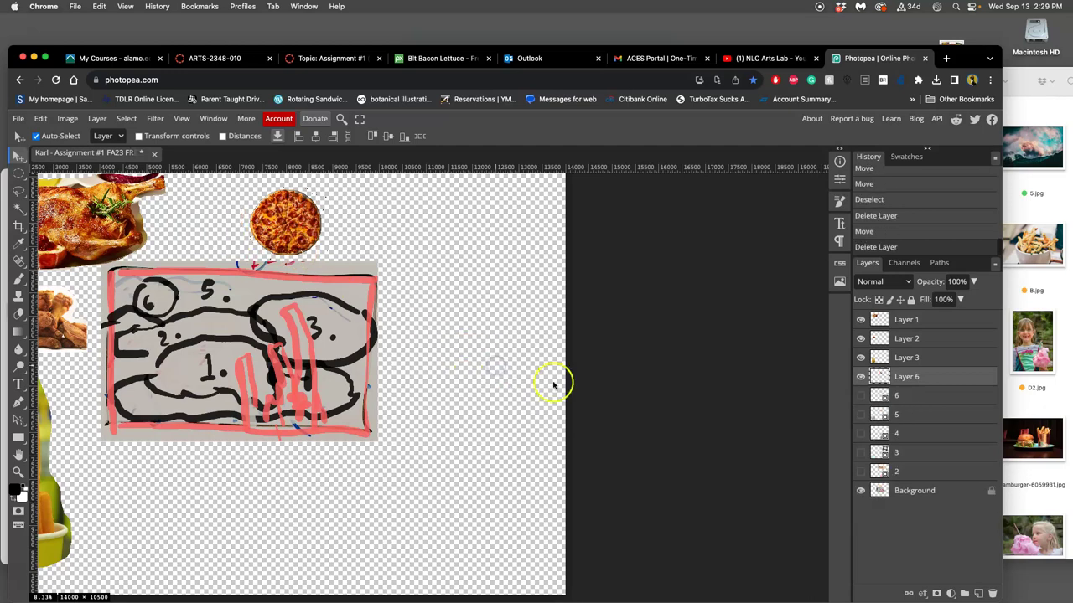
click(892, 395)
key(Delete)
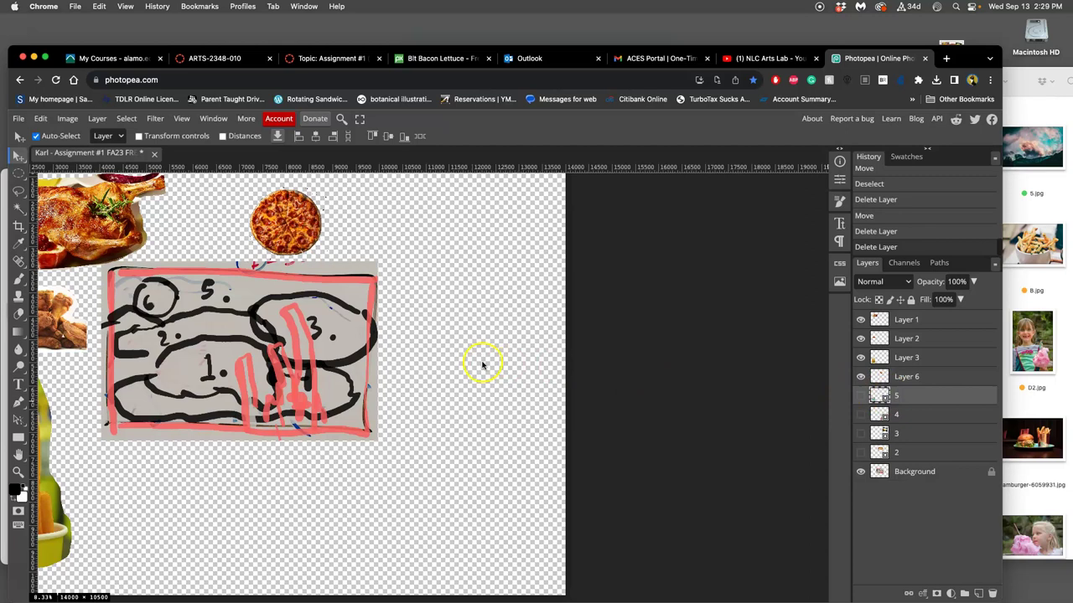
scroll(484, 363, down, 3)
scroll(426, 354, left, 3)
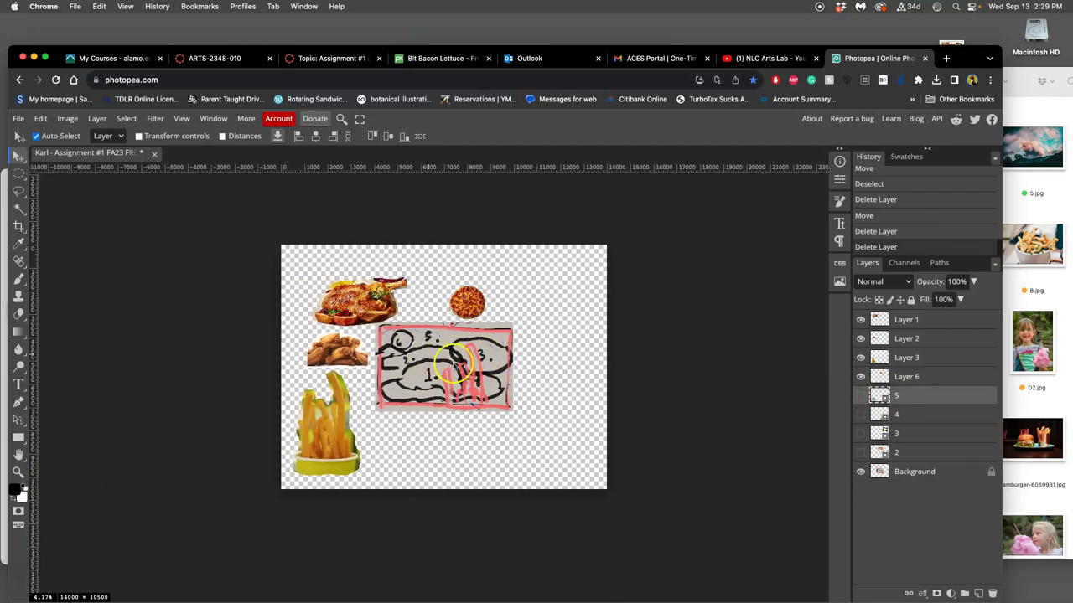
Step: Show layer 5 and move the sky image up over the sketch
click(861, 395)
click(863, 395)
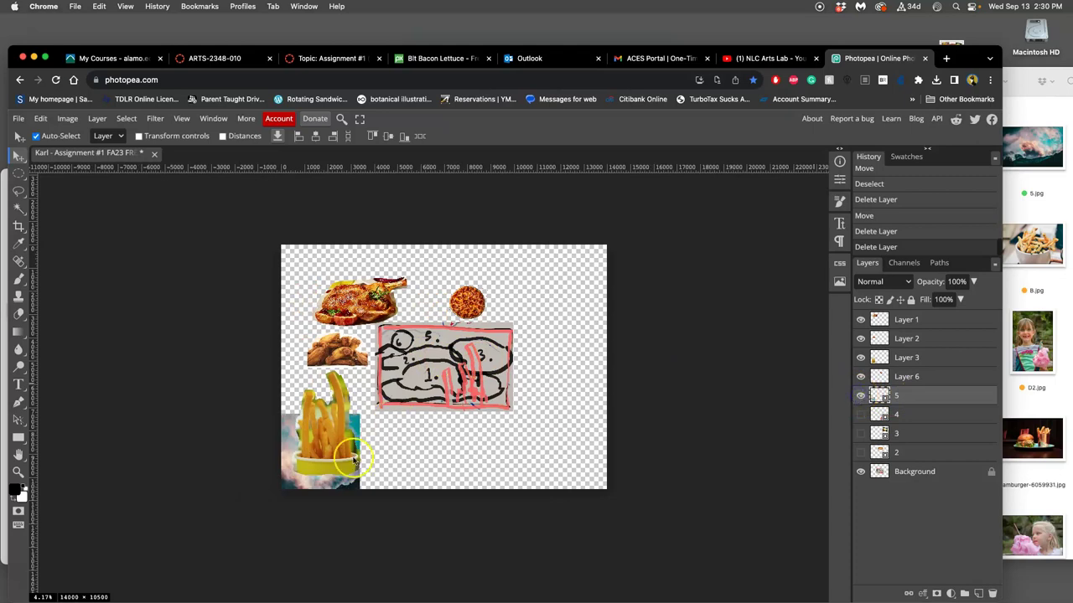
mouse_move(342, 484)
mouse_down()
mouse_move(406, 472)
mouse_move(508, 429)
mouse_move(496, 398)
mouse_up()
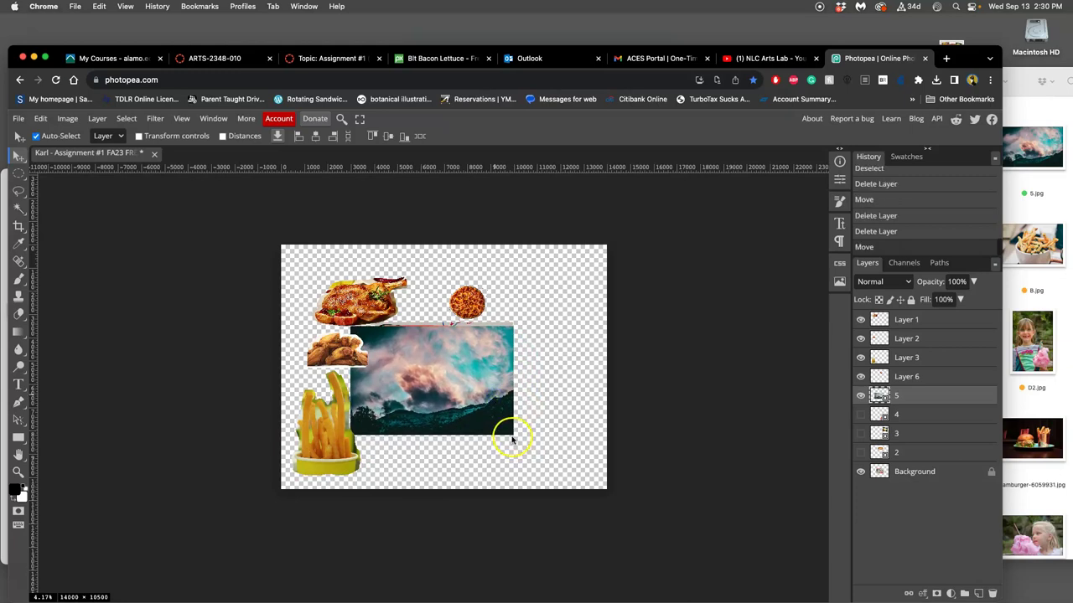
Step: Free Transform the sky image to about 101% width and 75% height
click(41, 118)
click(75, 390)
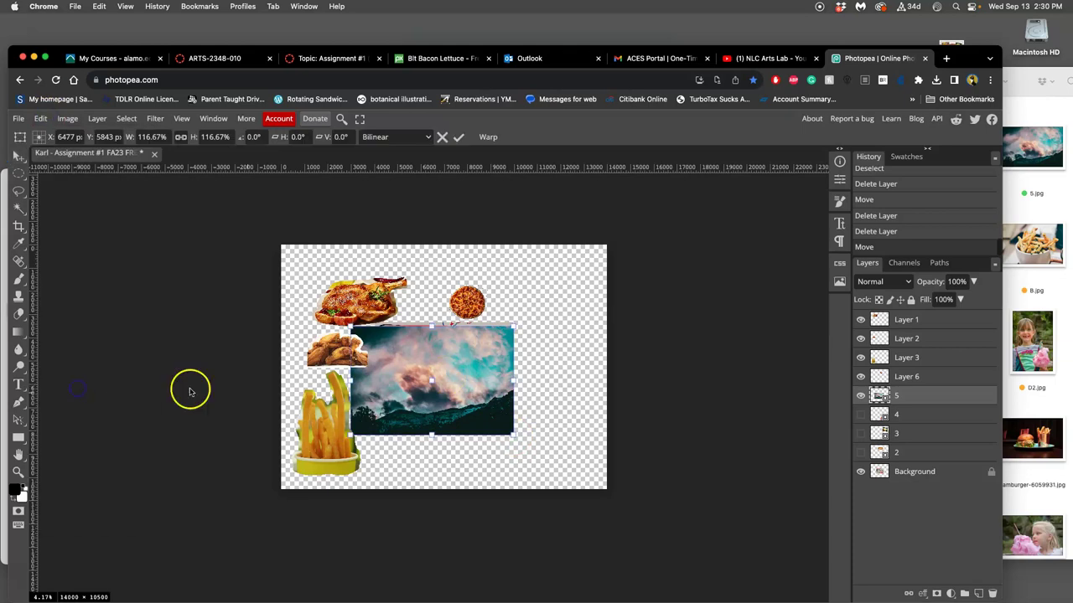
drag(431, 434, 507, 390)
drag(441, 327, 442, 319)
drag(511, 356, 515, 355)
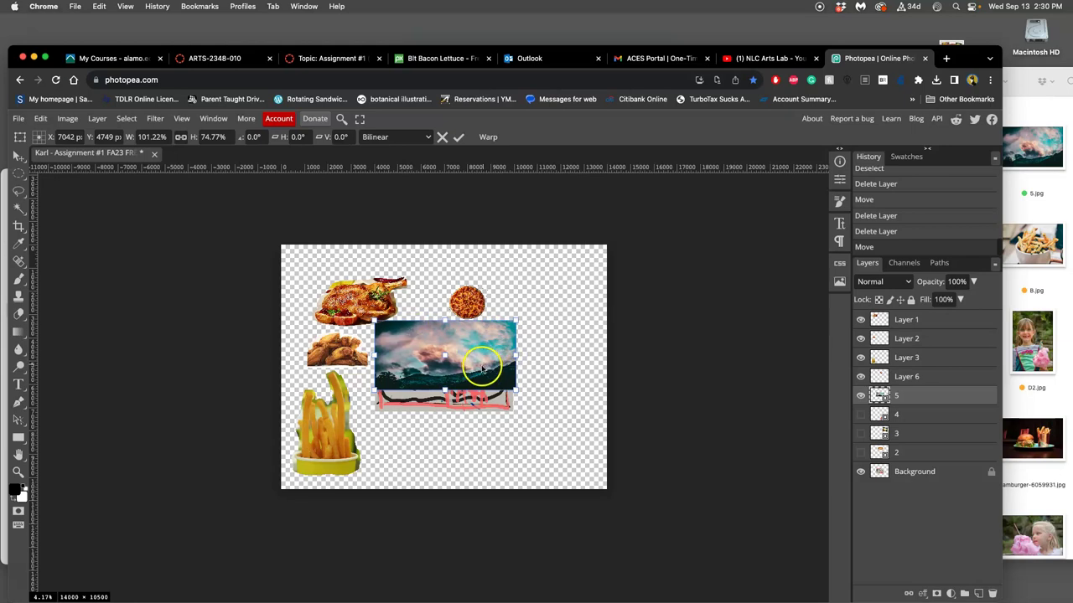
key(Return)
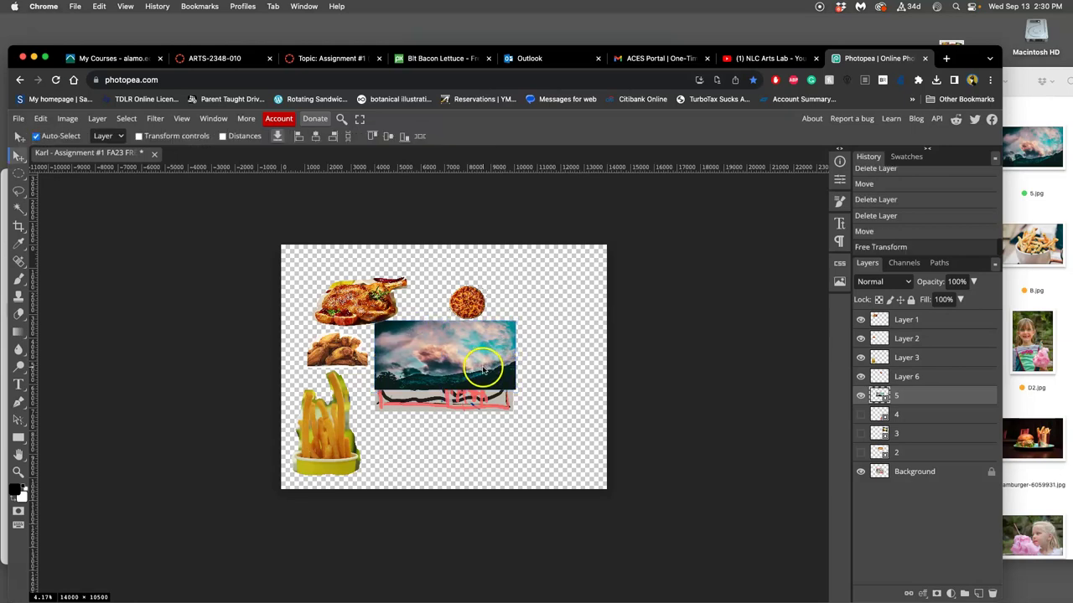
Step: Rasterize the sky layer, move it above Background, hide it, and save the collage as PSD
right_click(914, 395)
click(855, 426)
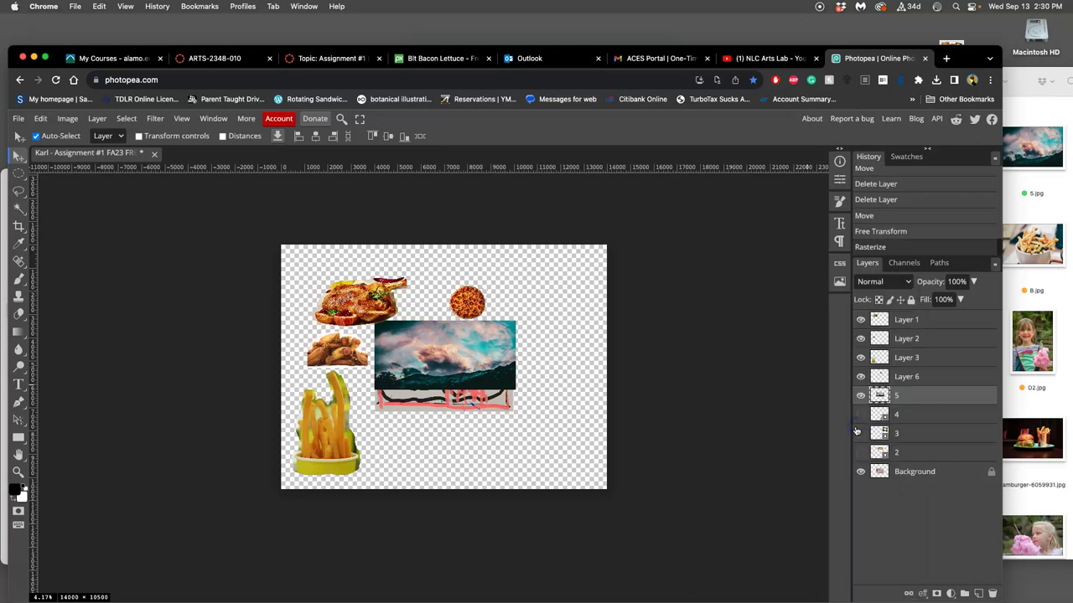
drag(905, 394, 905, 460)
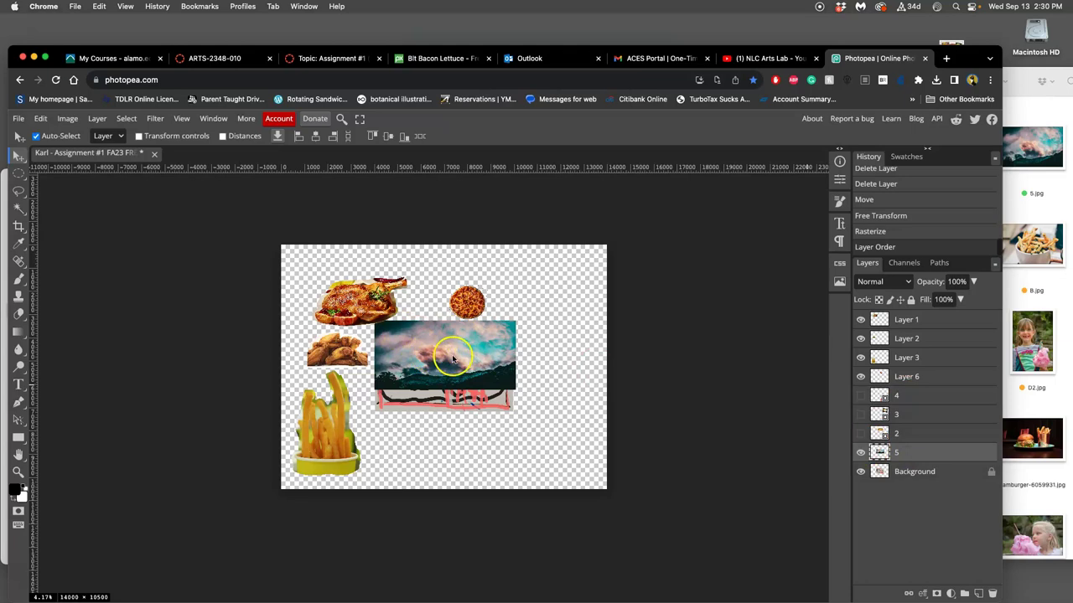
click(860, 454)
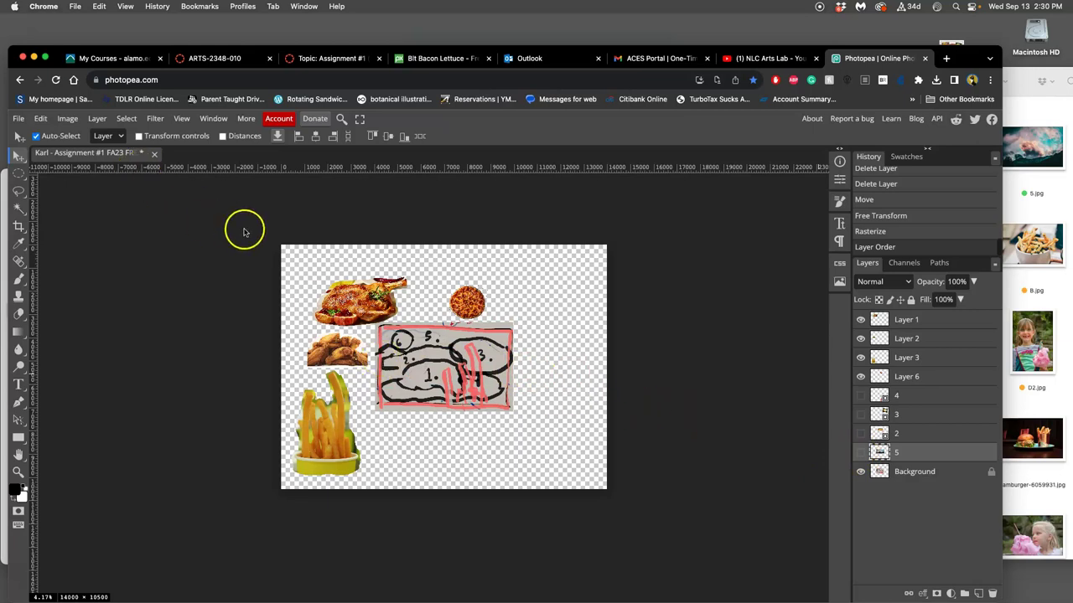
key(super+s)
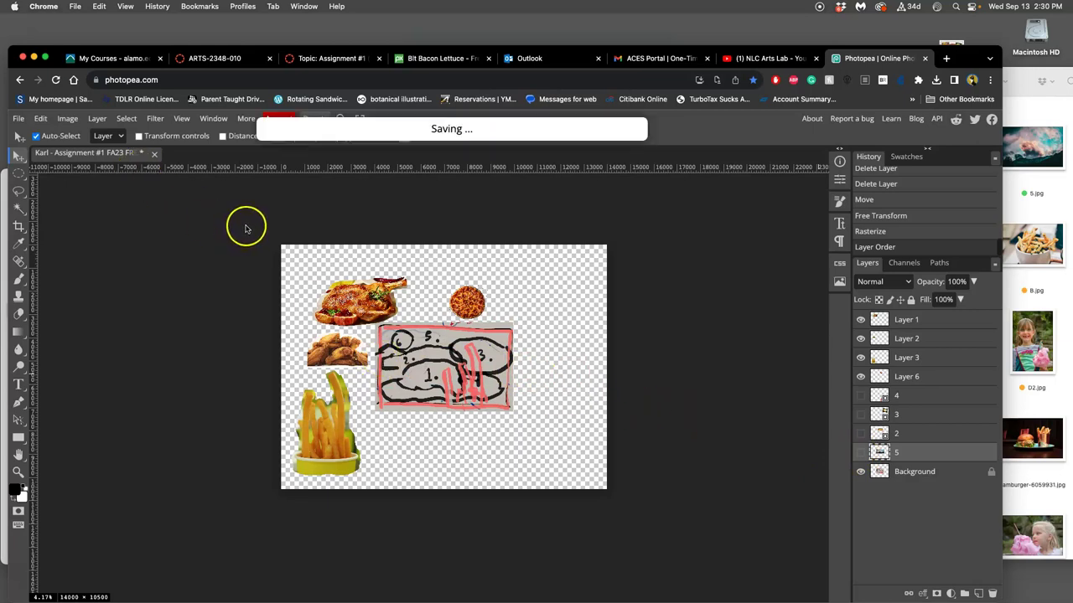
key(F11)
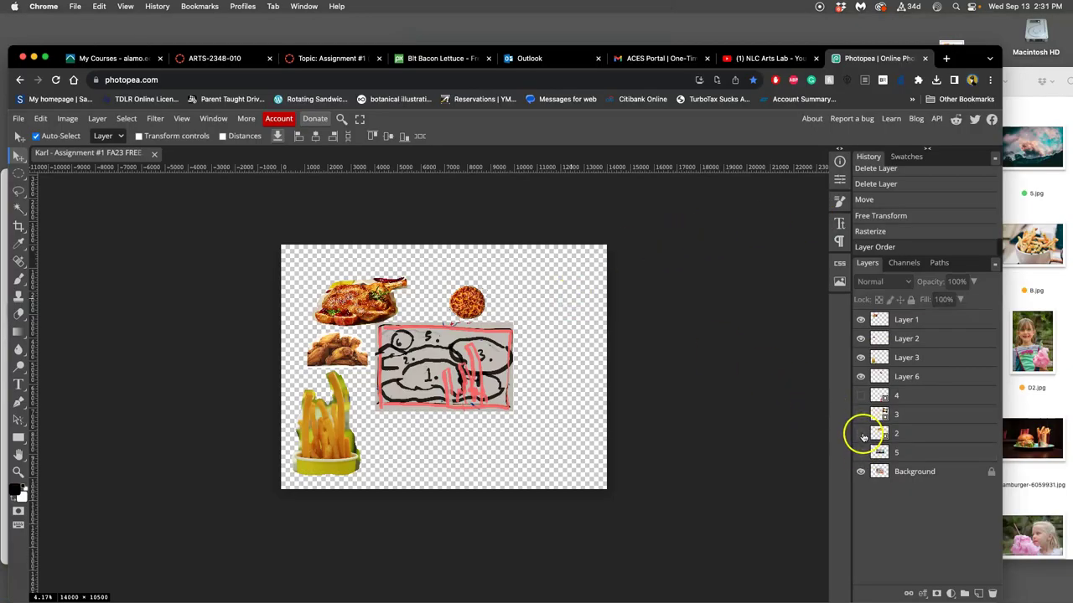
Step: Show and select layer 4, then start a lasso selection around the stew plate
click(861, 395)
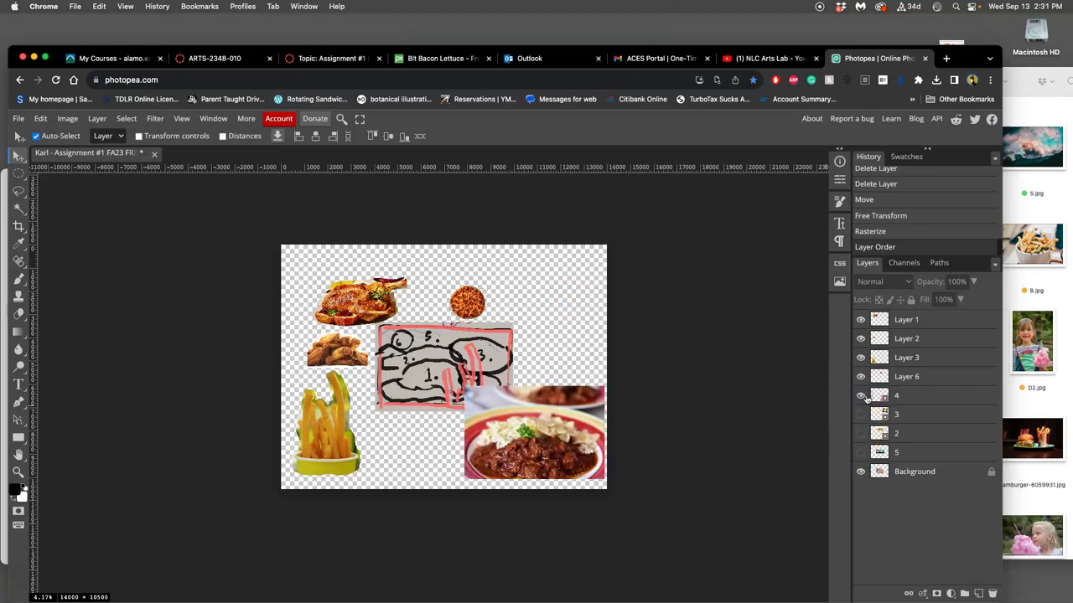
click(914, 399)
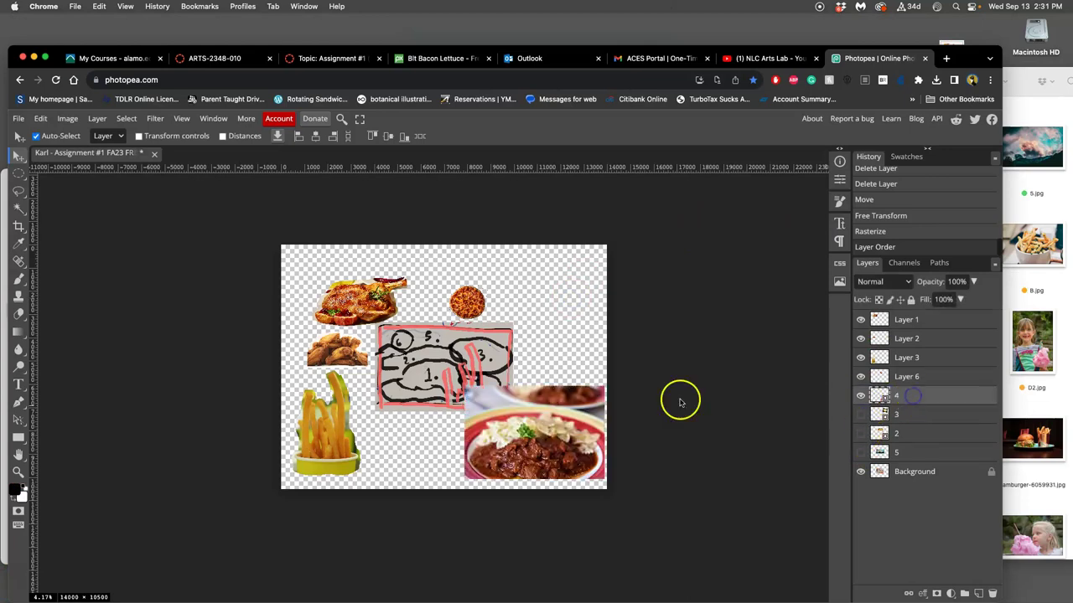
click(21, 193)
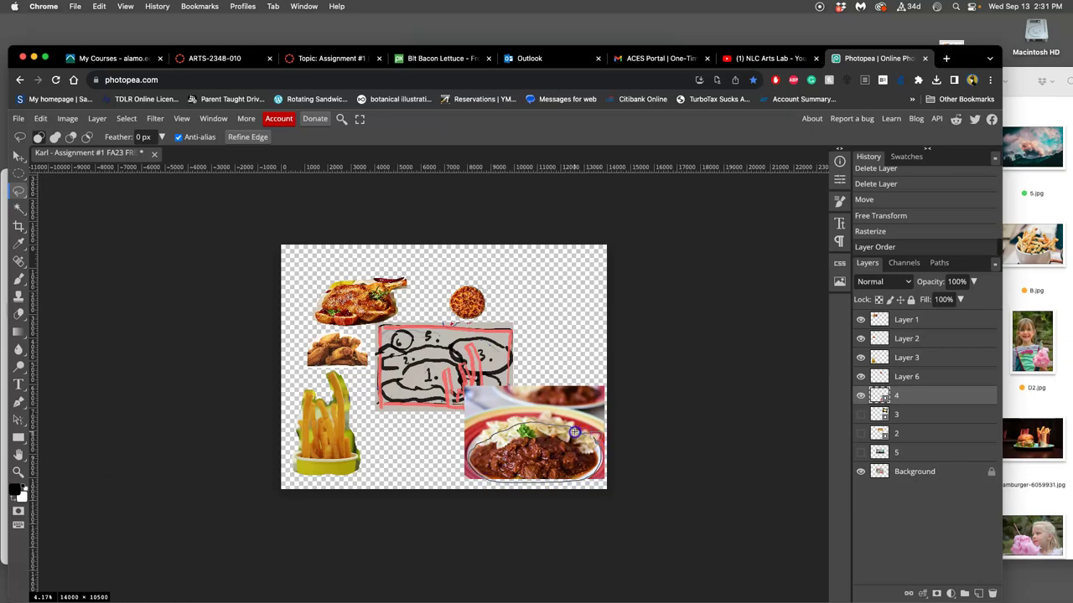
drag(574, 432, 575, 434)
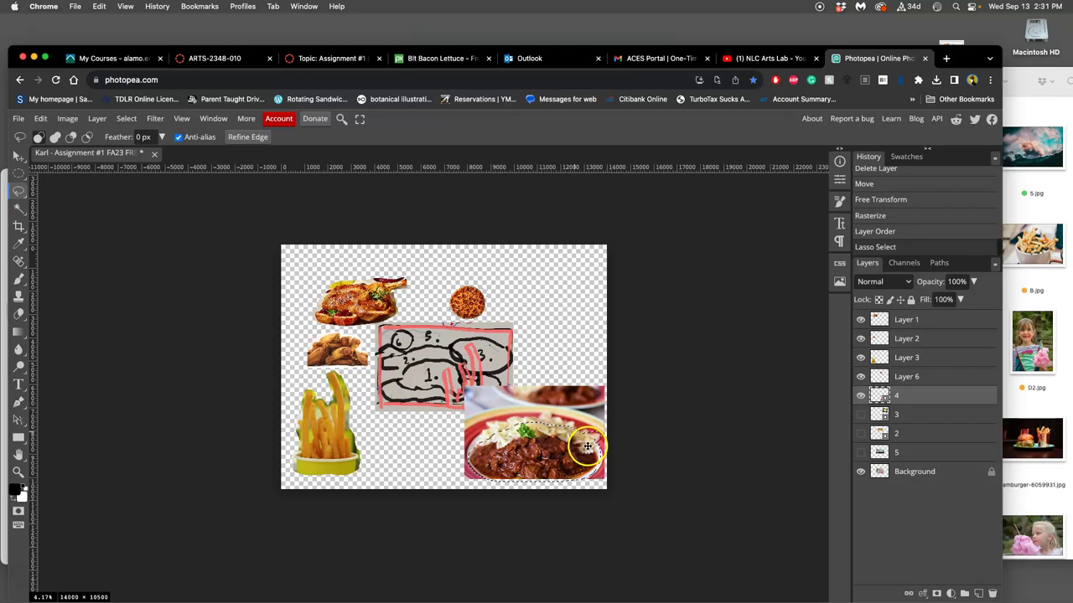
key(super+equal)
key(super+equal)
drag(596, 442, 512, 383)
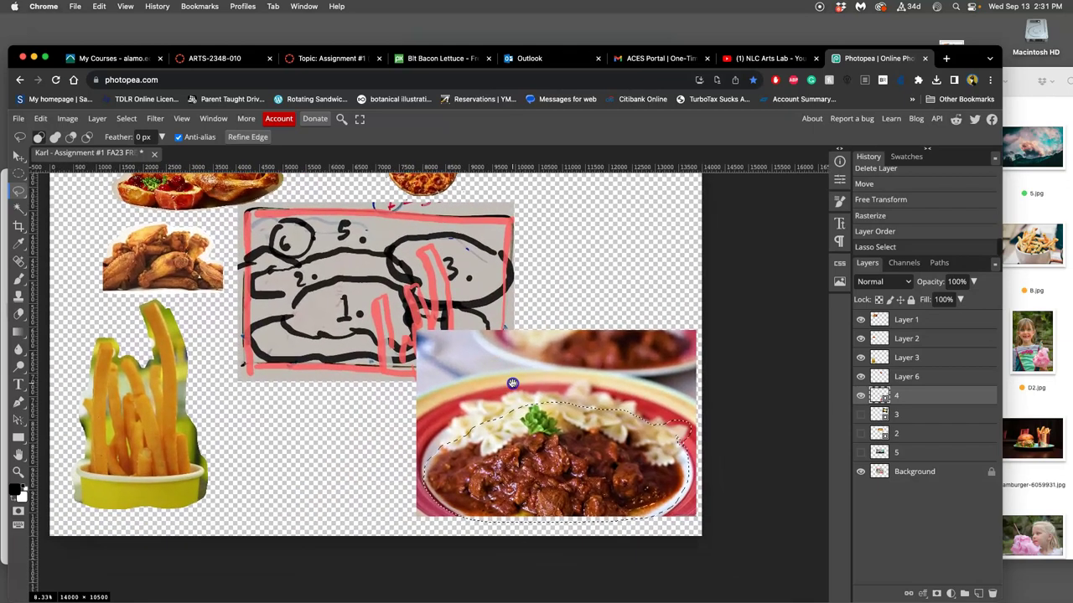
Step: Extend the lasso selection with Shift to take in the plate edge and pasta
key(shift)
mouse_move(673, 434)
mouse_down()
mouse_move(684, 438)
mouse_move(611, 431)
mouse_move(637, 419)
mouse_up()
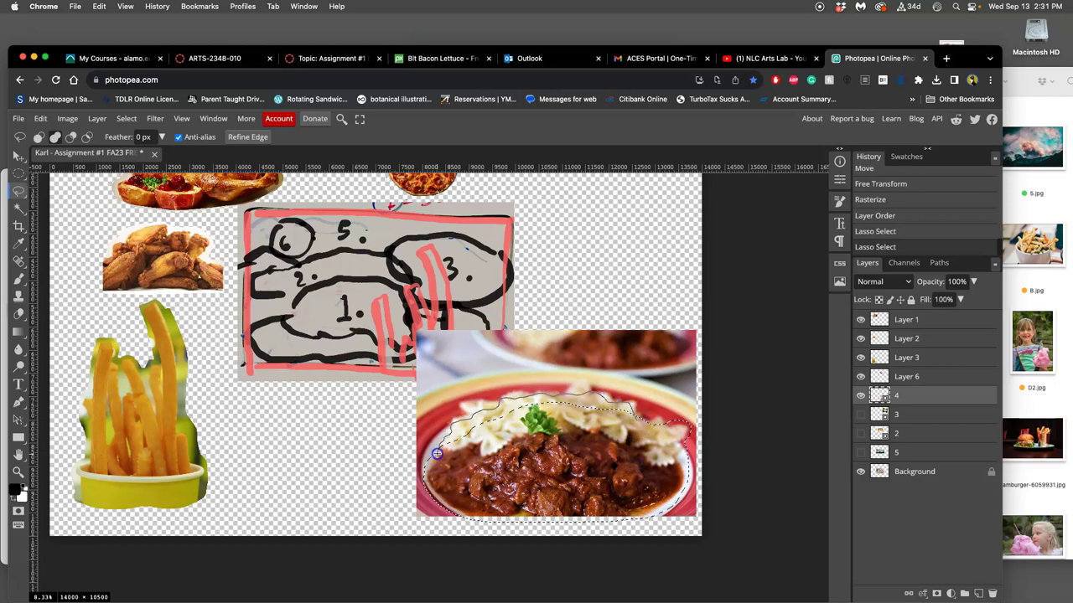
mouse_move(436, 455)
mouse_down()
mouse_move(653, 474)
mouse_move(608, 436)
mouse_move(509, 421)
mouse_move(487, 387)
mouse_move(493, 410)
mouse_move(470, 398)
mouse_move(485, 388)
mouse_move(543, 428)
mouse_move(501, 402)
mouse_up()
scroll(609, 437, down, 1)
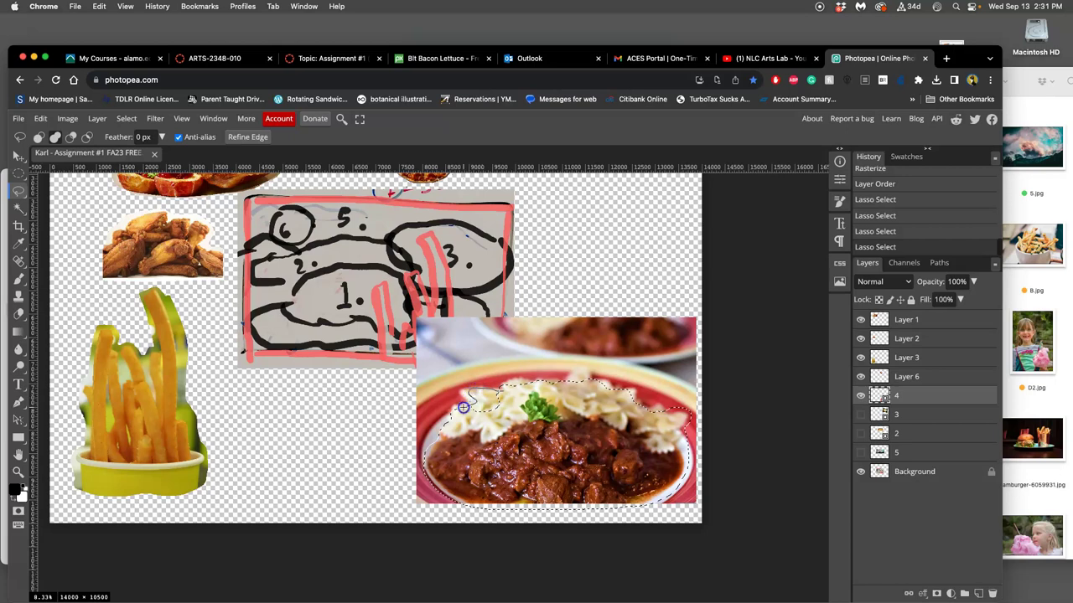
drag(463, 408, 466, 410)
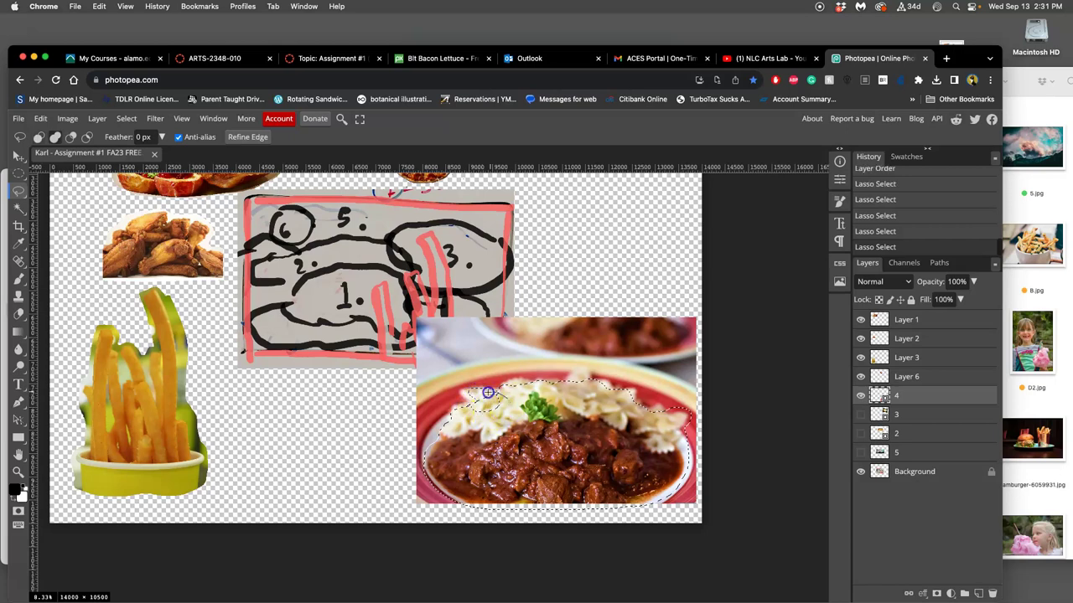
drag(510, 403, 513, 404)
key(alt)
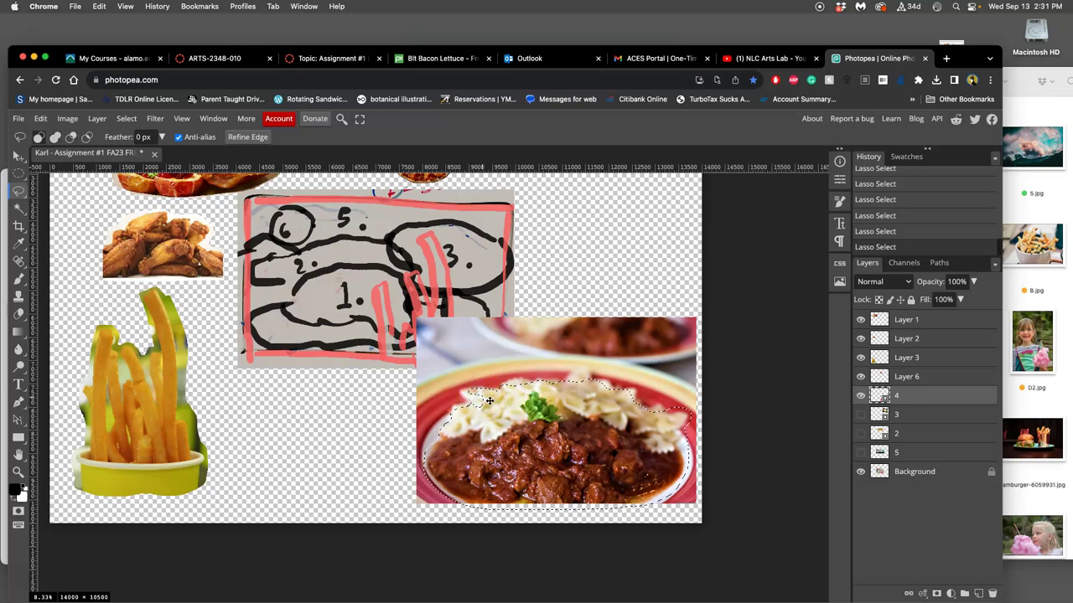
key(ctrl+z)
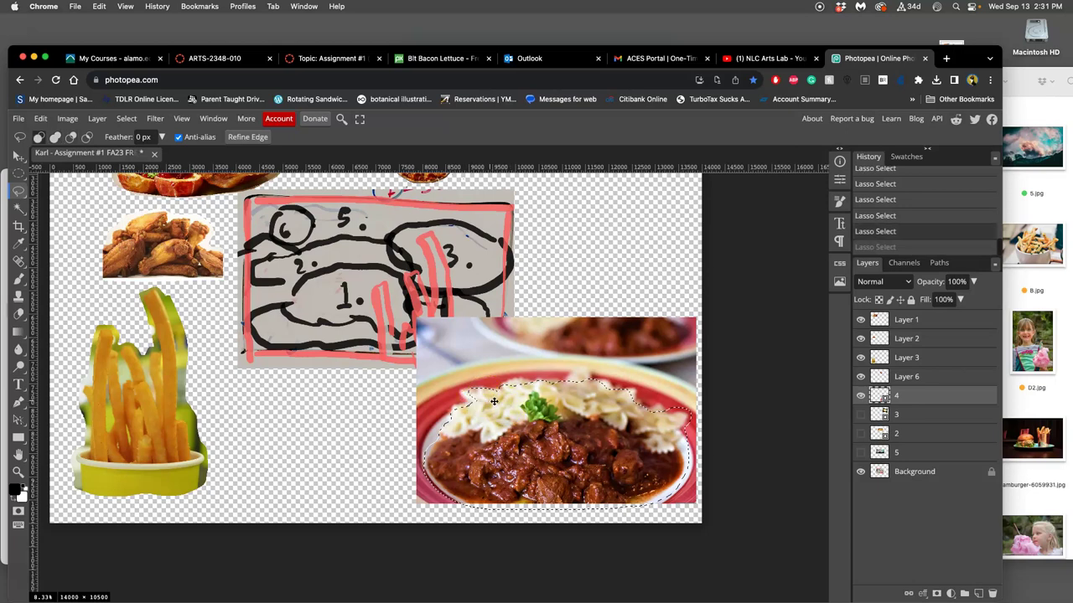
click(55, 137)
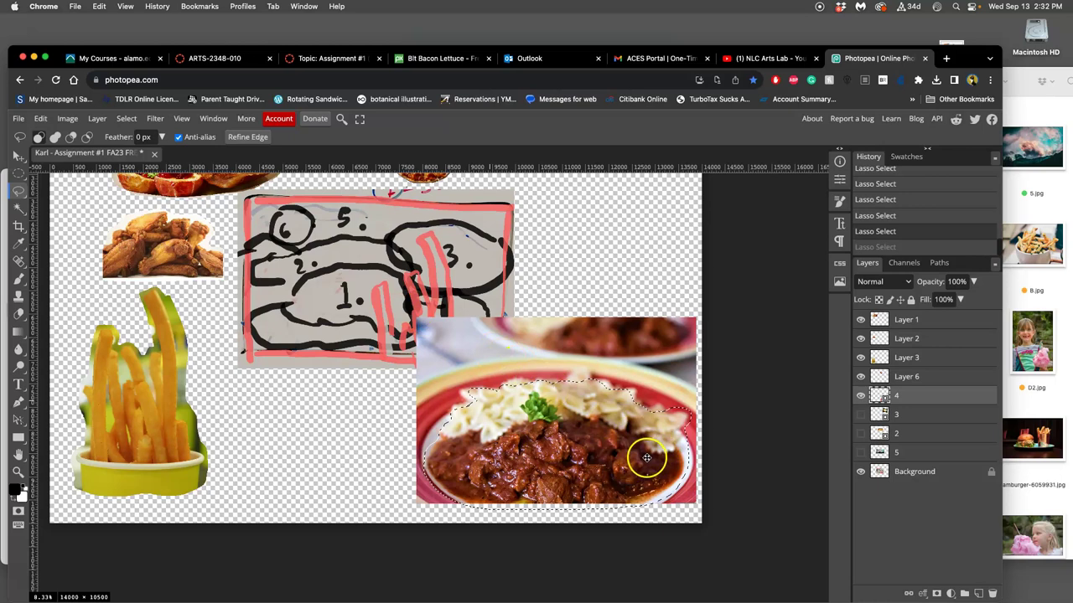
Step: Copy the plate onto new Layer 7 and delete the original layer 4
key(super+j)
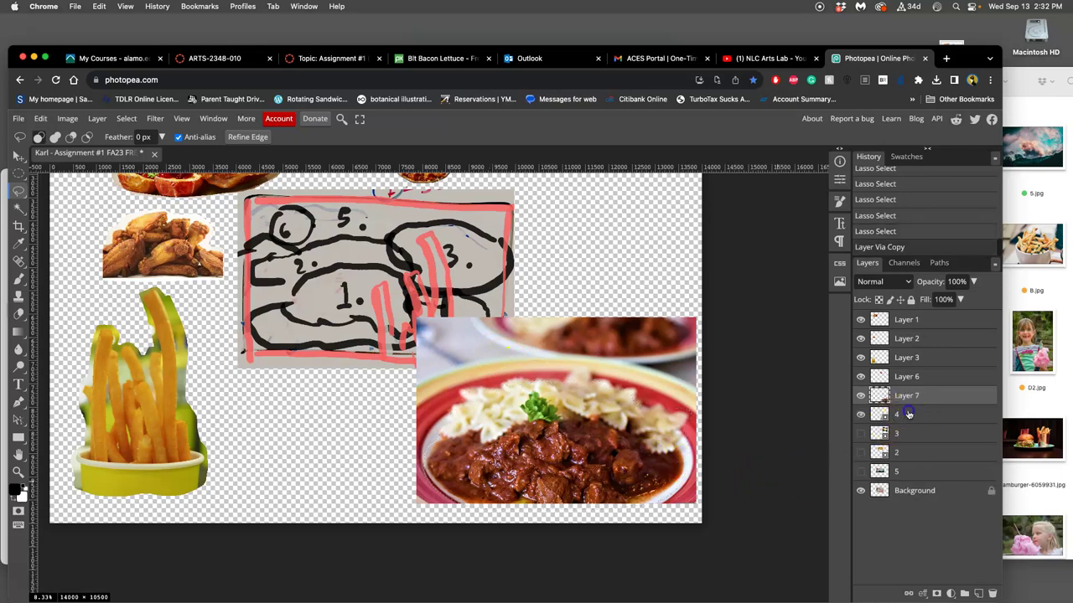
click(908, 414)
key(Delete)
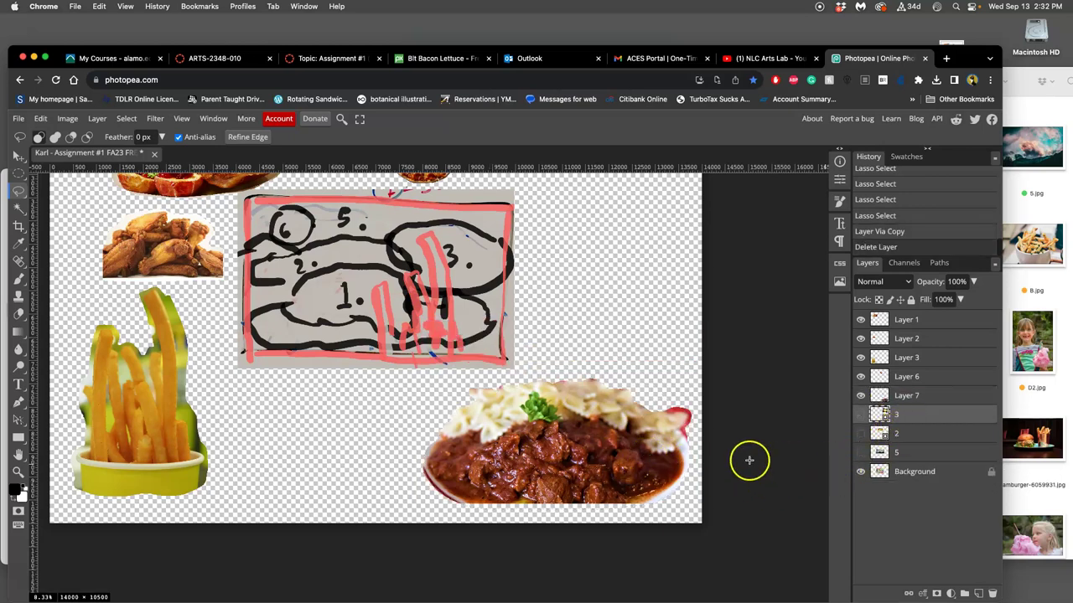
Step: Show burger layer 3 and Magic Wand all of its dark background
click(859, 414)
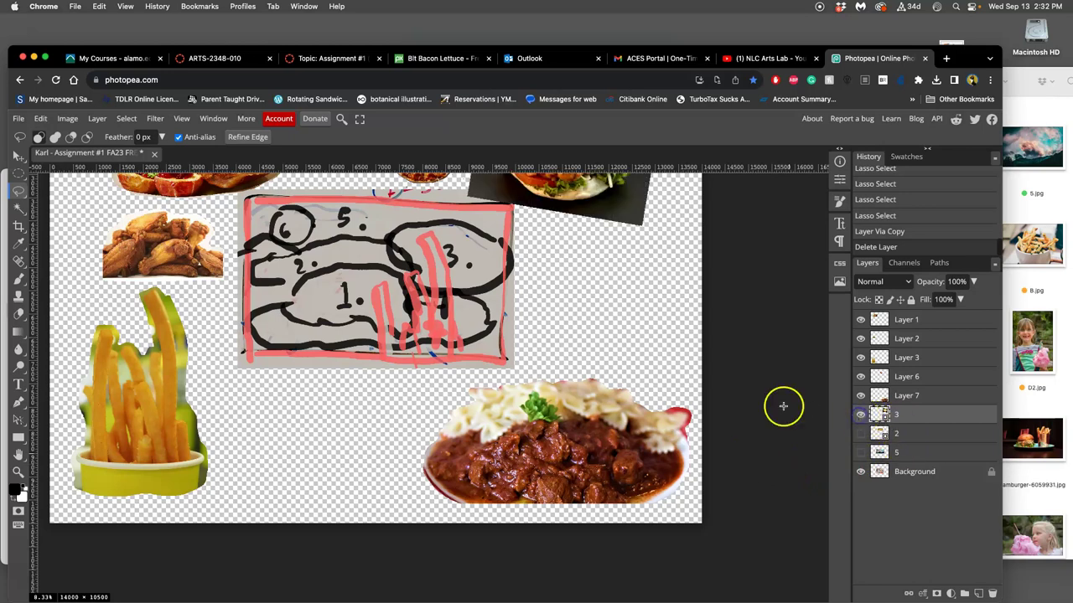
drag(592, 348, 546, 502)
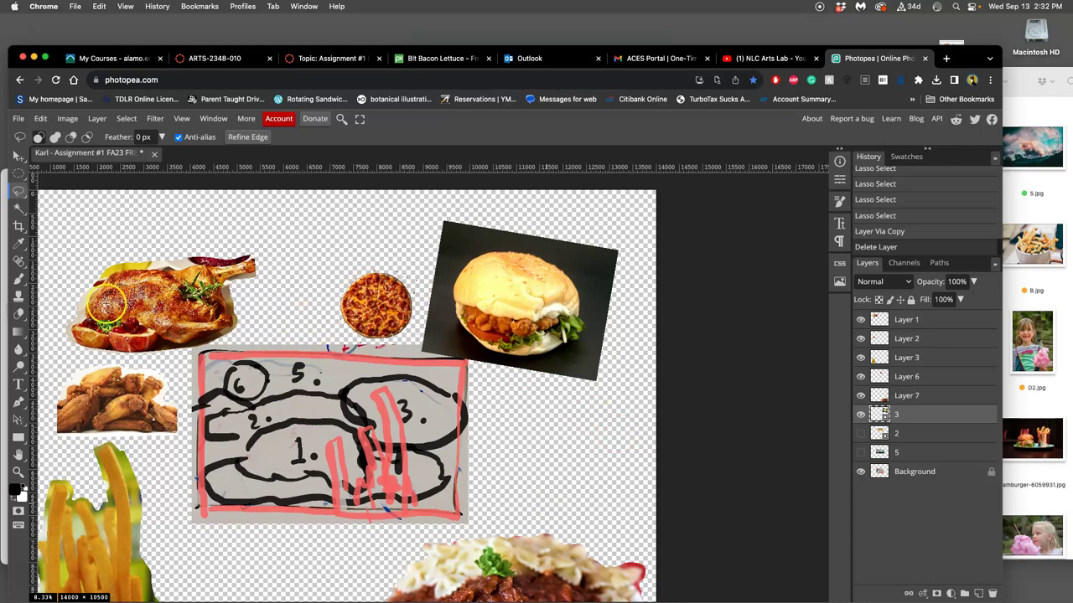
click(18, 209)
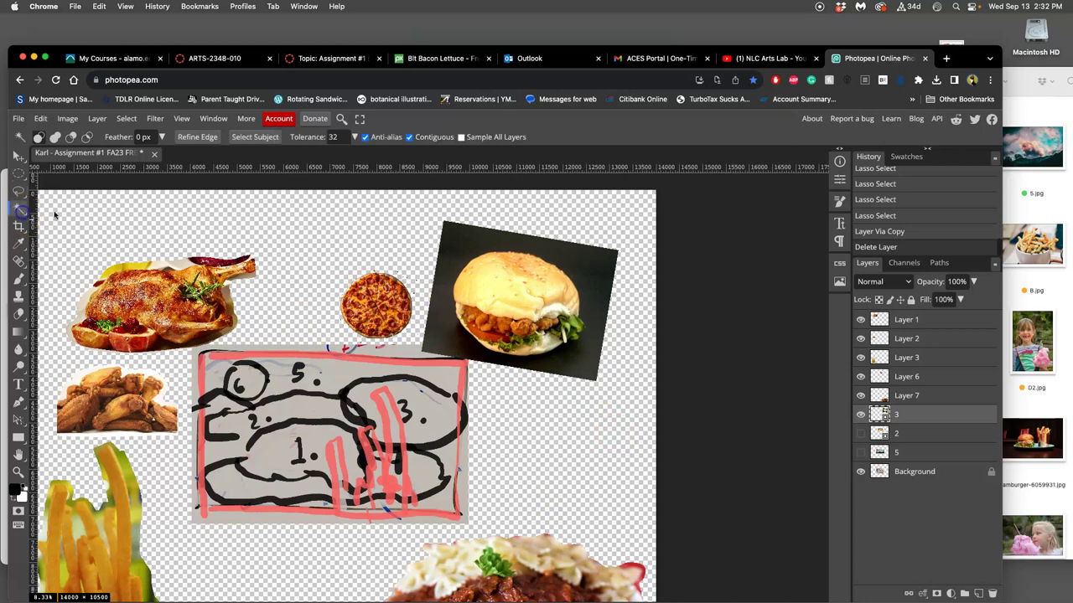
click(500, 245)
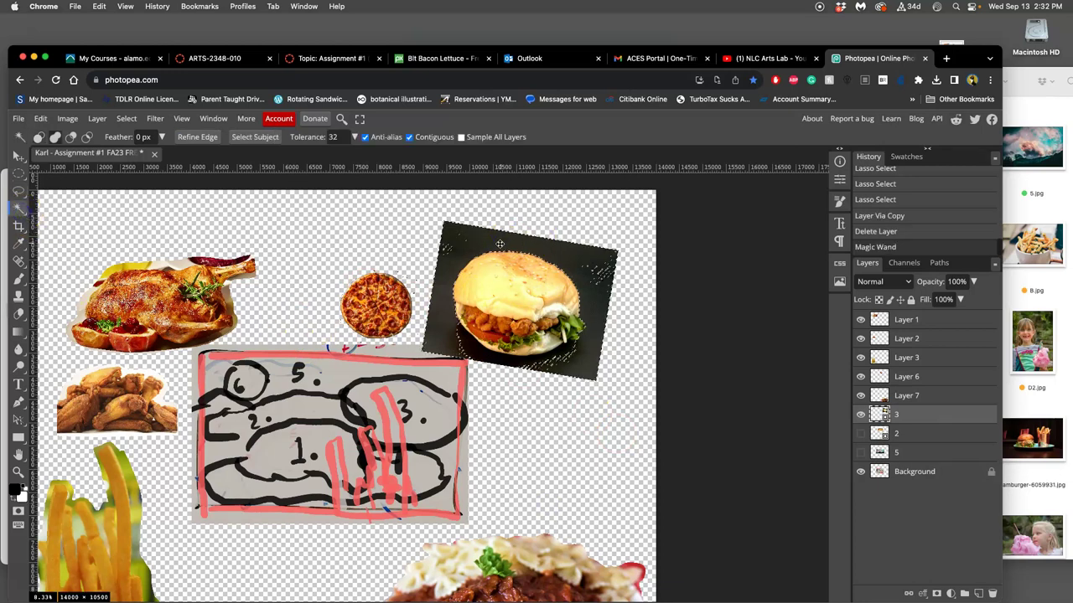
click(479, 354)
click(479, 355)
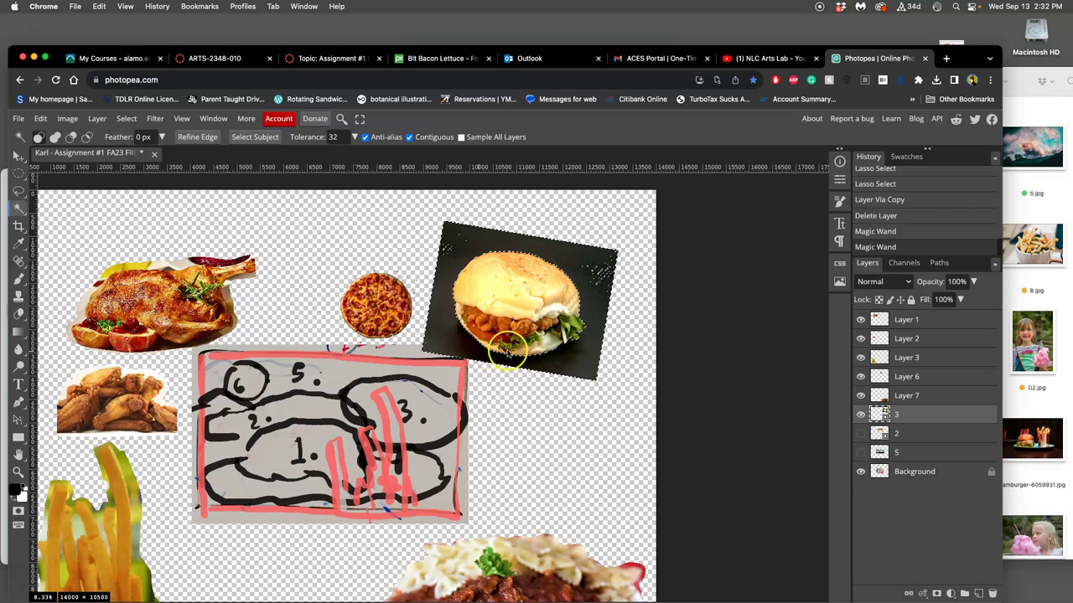
Step: Invert to the burger, copy it onto new Layer 8, and delete its black-background layer
click(127, 119)
click(139, 173)
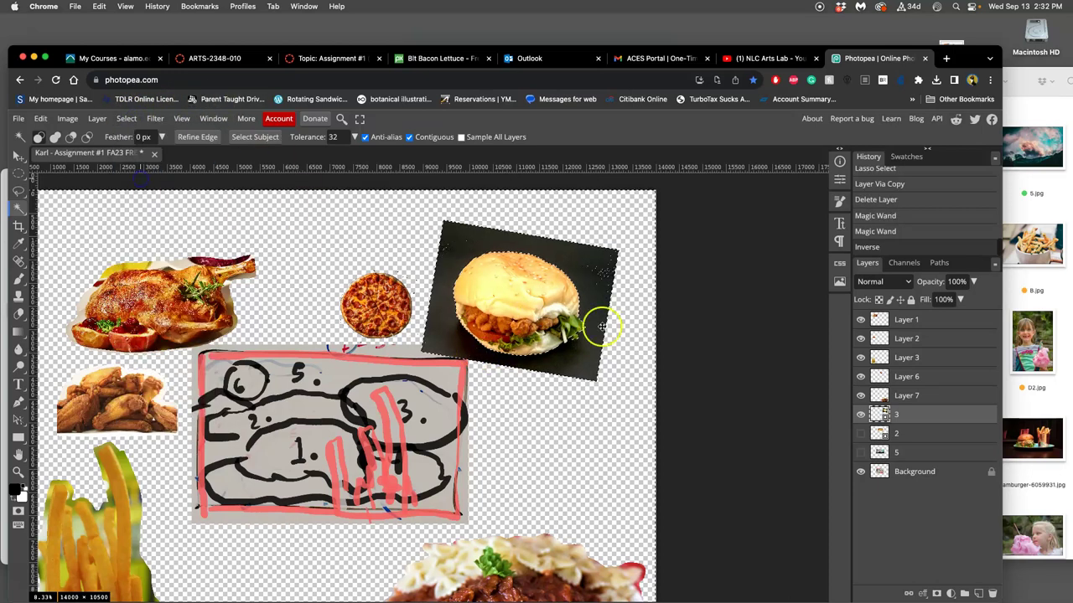
key(super+j)
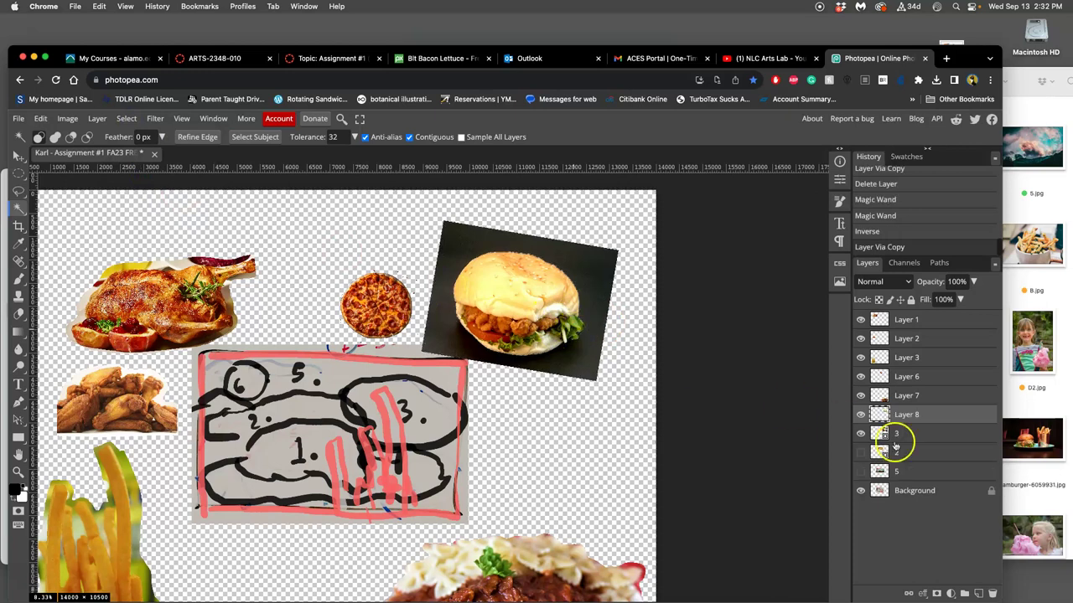
click(911, 433)
key(Delete)
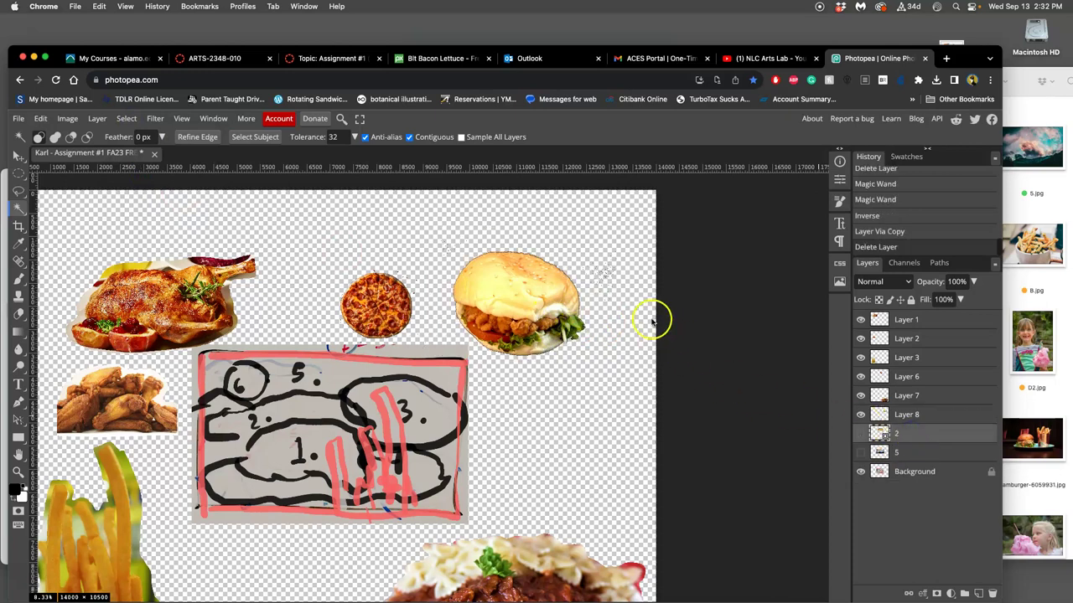
Step: Zoom and pan around the burger to inspect its cut-out edges
scroll(621, 331, up, 5)
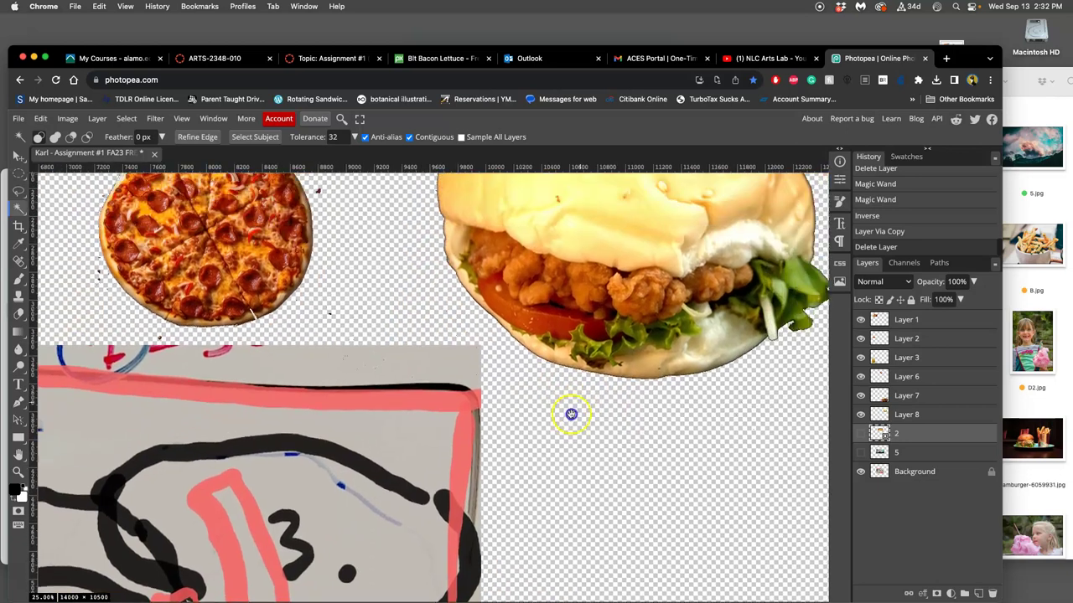
drag(569, 411, 479, 550)
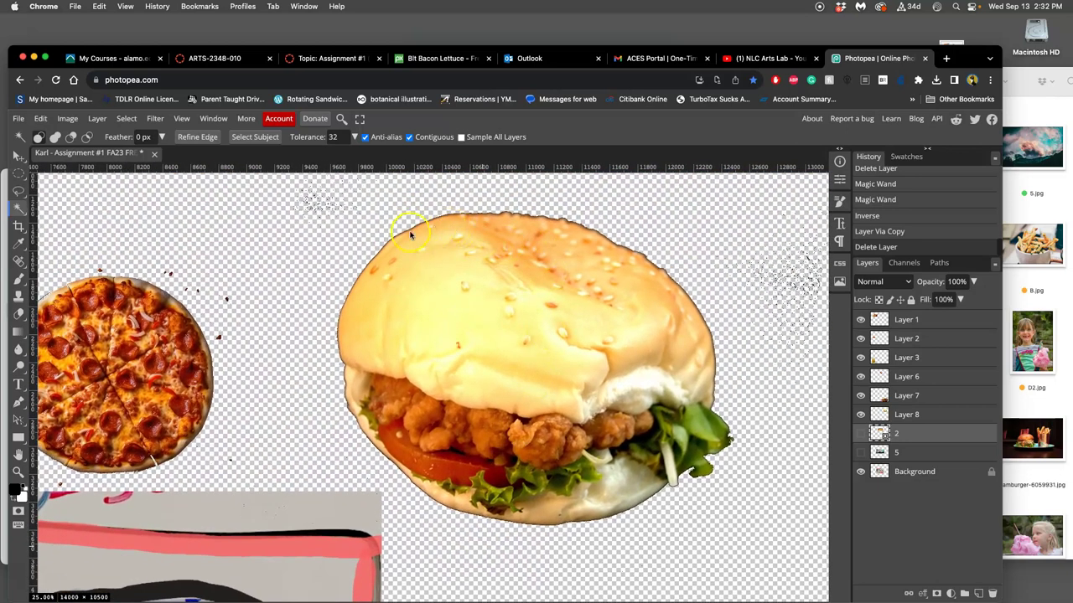
drag(349, 215, 373, 273)
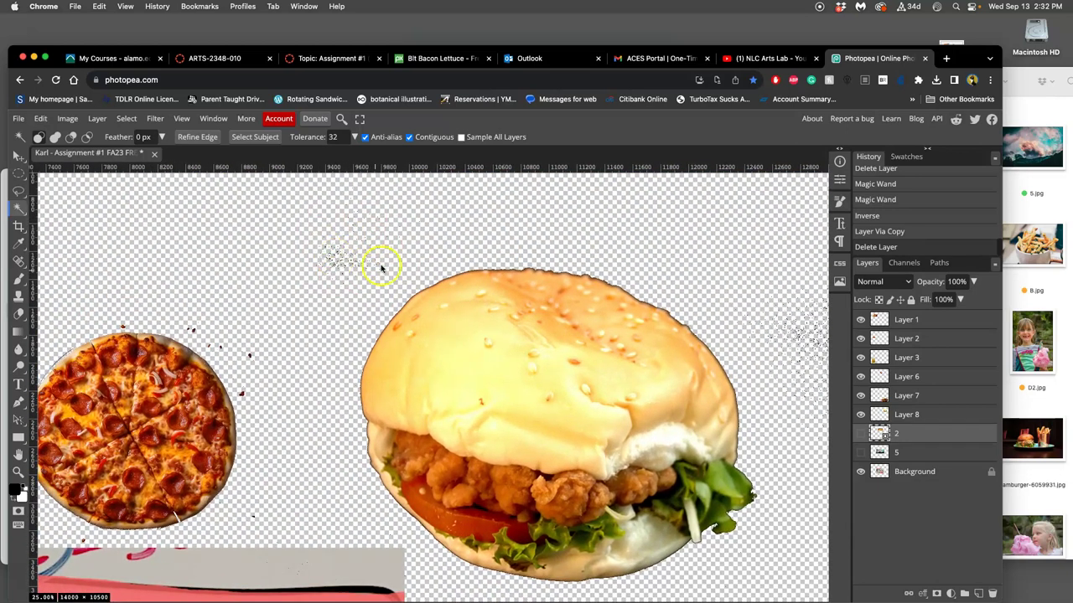
scroll(402, 265, down, 2)
scroll(628, 268, up, 1)
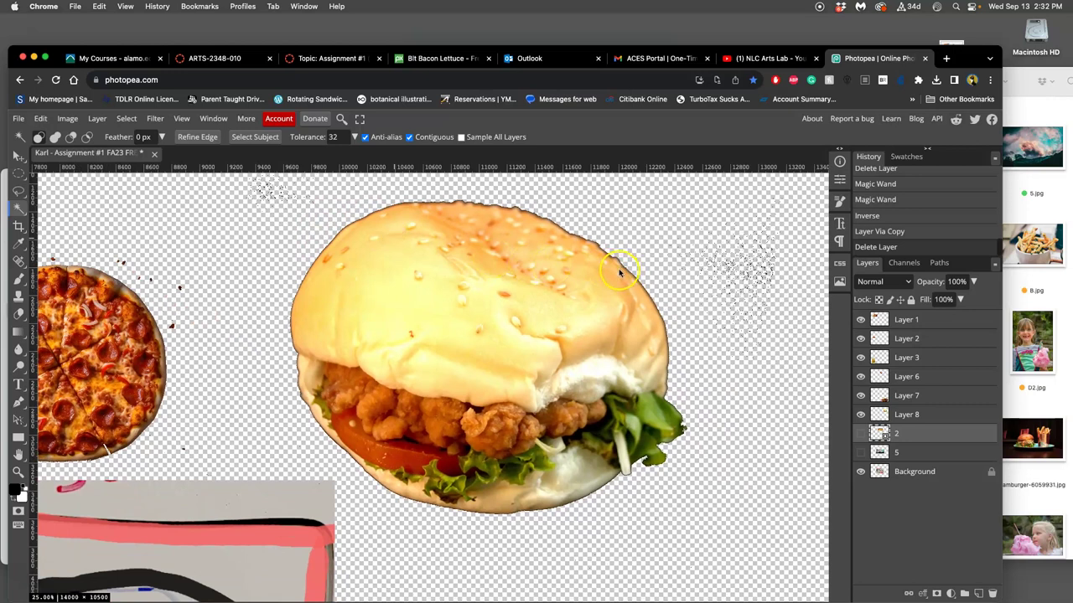
scroll(617, 268, up, 2)
scroll(564, 506, up, 2)
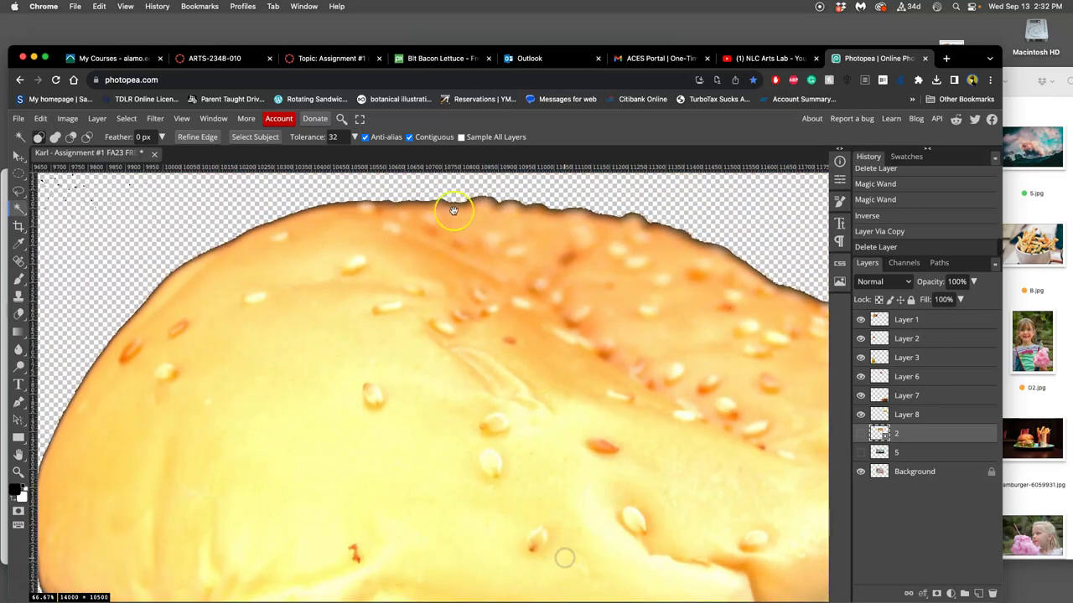
scroll(527, 217, down, 5)
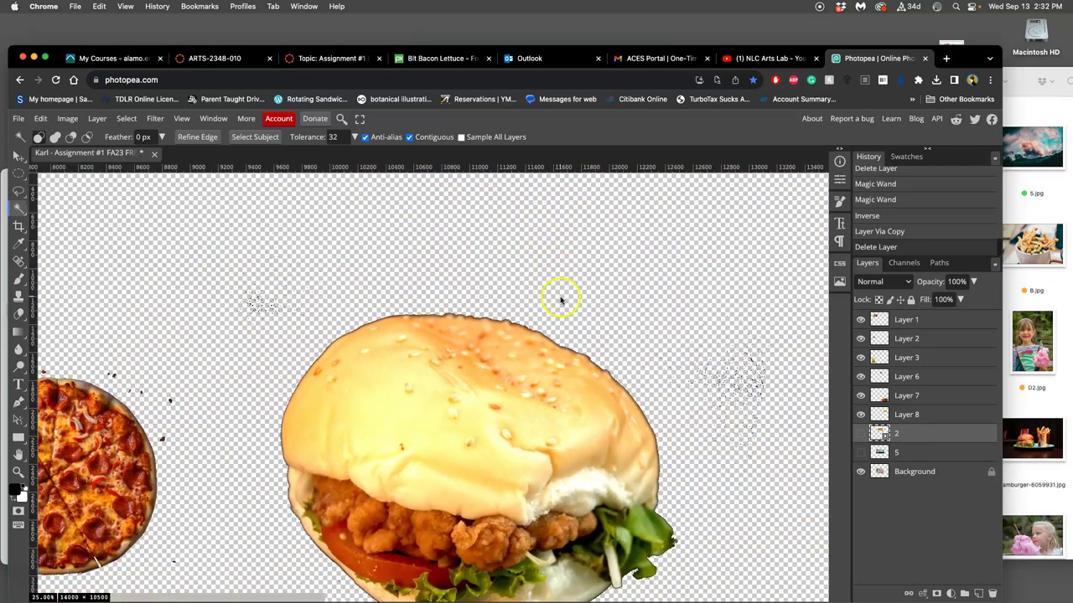
scroll(570, 256, down, 2)
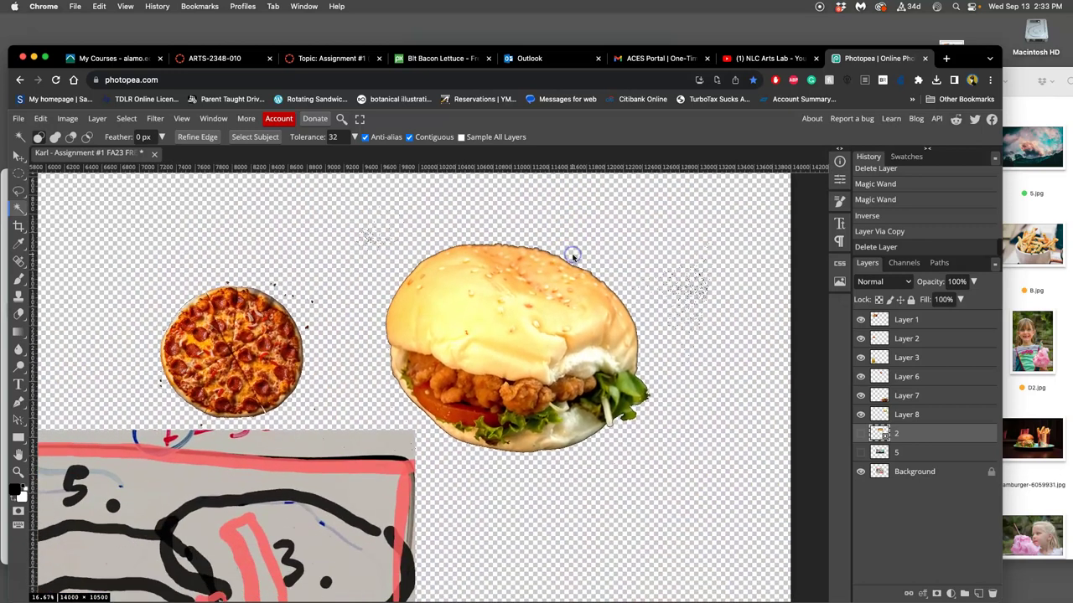
scroll(570, 256, down, 2)
scroll(513, 309, down, 3)
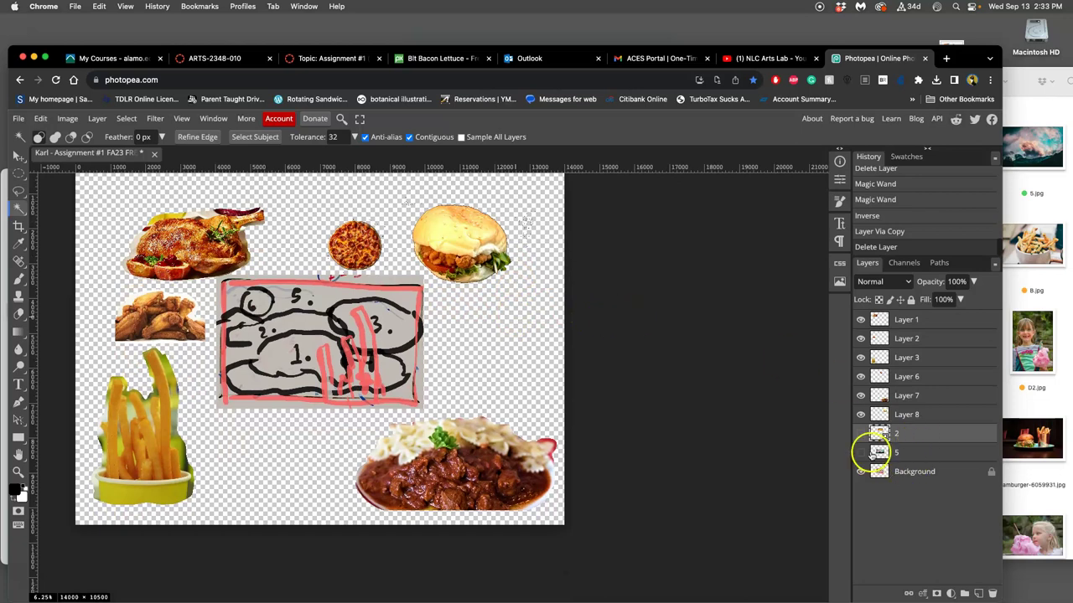
Step: Show pasta layer 2 and move the spaghetti image to the right of the sketch
click(860, 434)
click(861, 434)
click(861, 434)
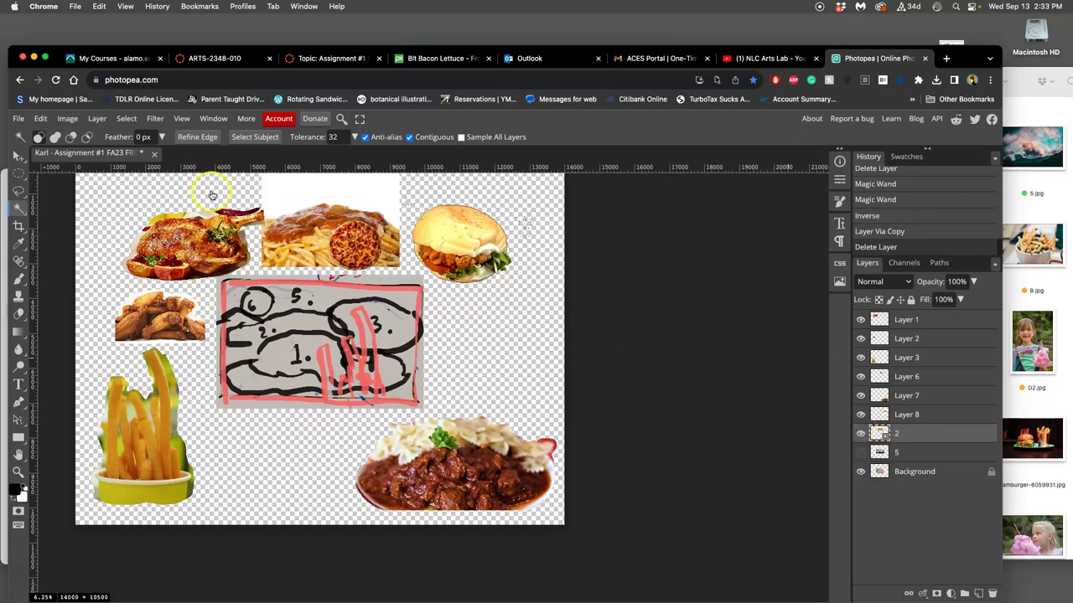
click(18, 155)
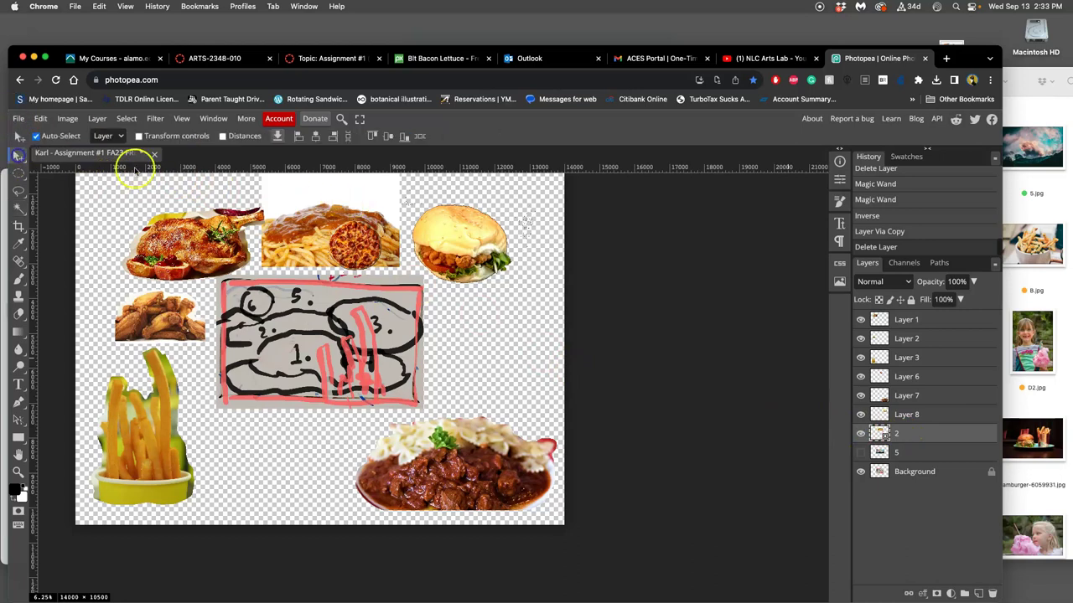
drag(304, 195, 447, 322)
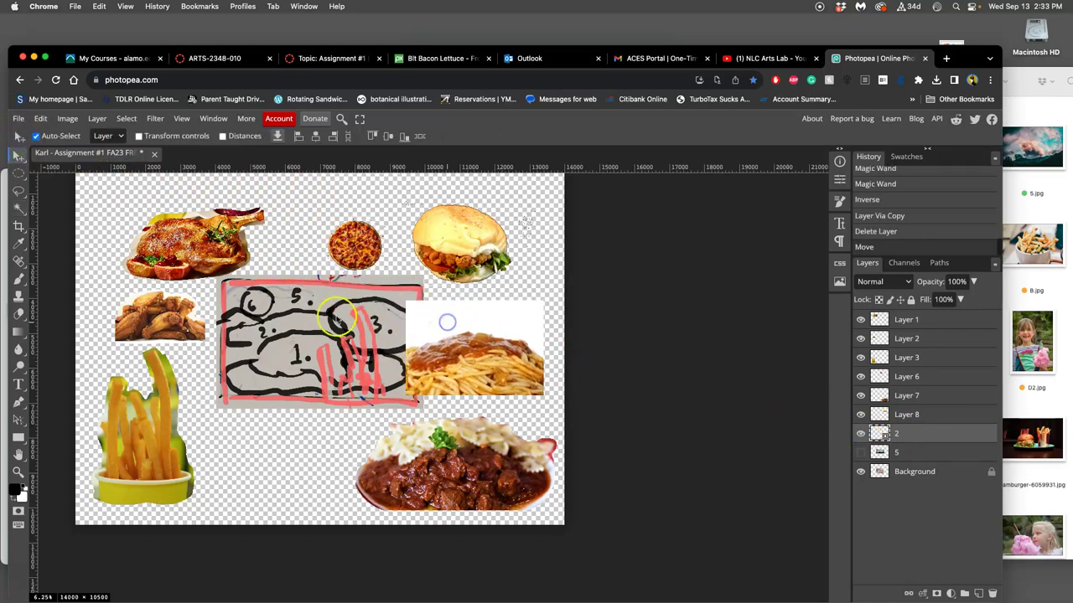
Step: Magic Wand the white backdrop, then invert to select just the spaghetti
click(19, 209)
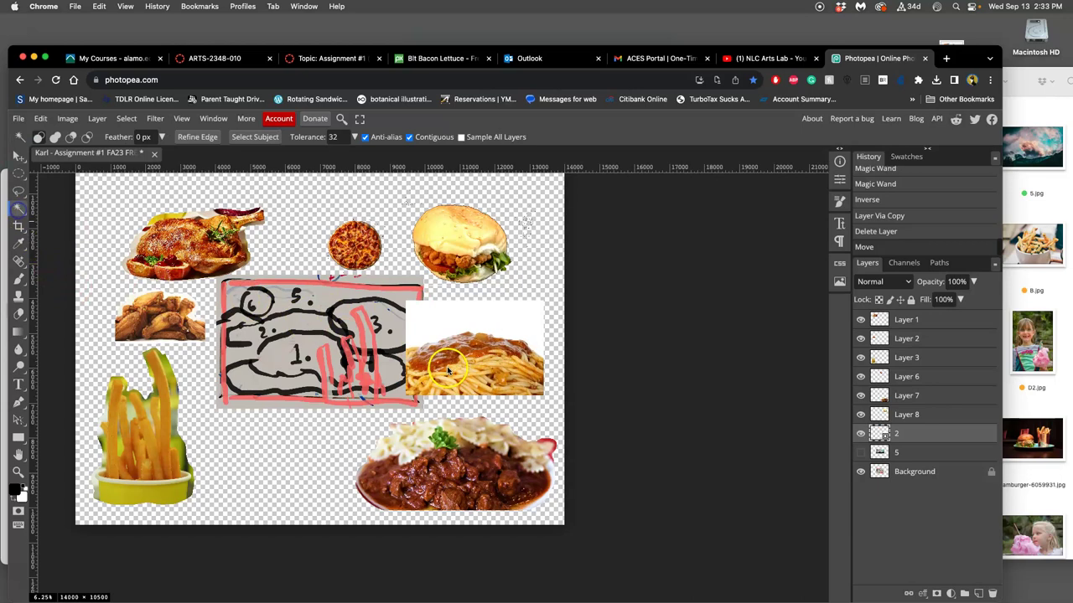
click(450, 323)
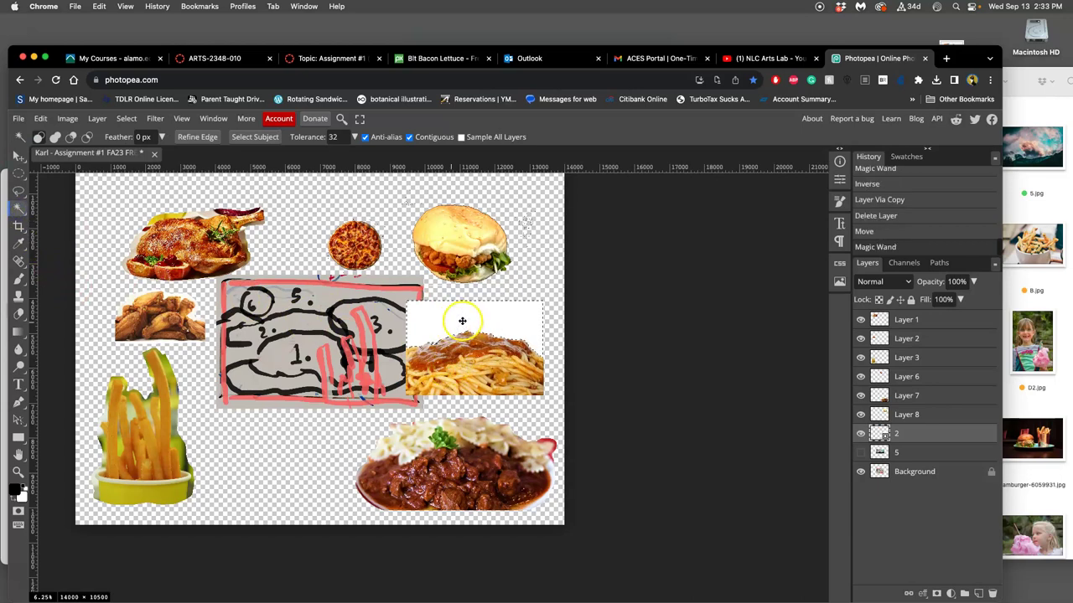
click(369, 286)
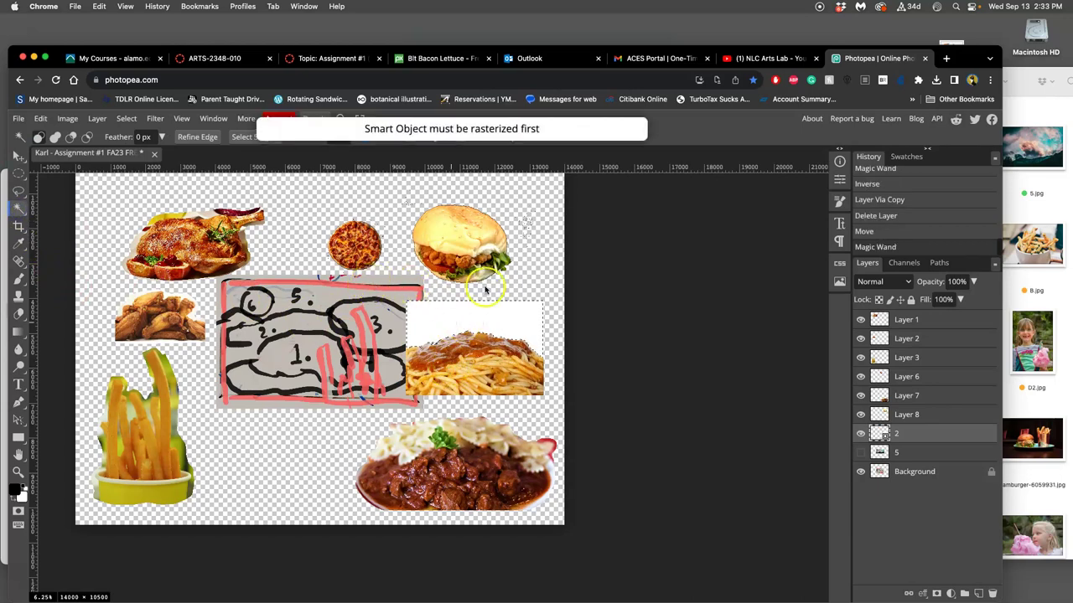
click(127, 118)
click(142, 174)
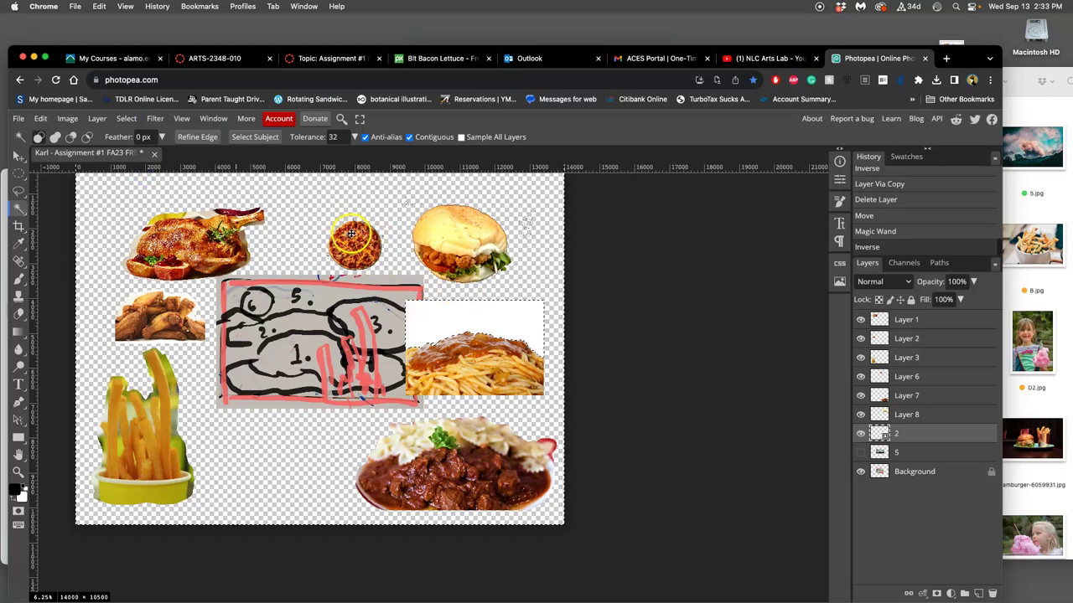
Step: Copy the spaghetti onto new Layer 9 and delete the original layer 2
key(ctrl+j)
click(925, 455)
key(Delete)
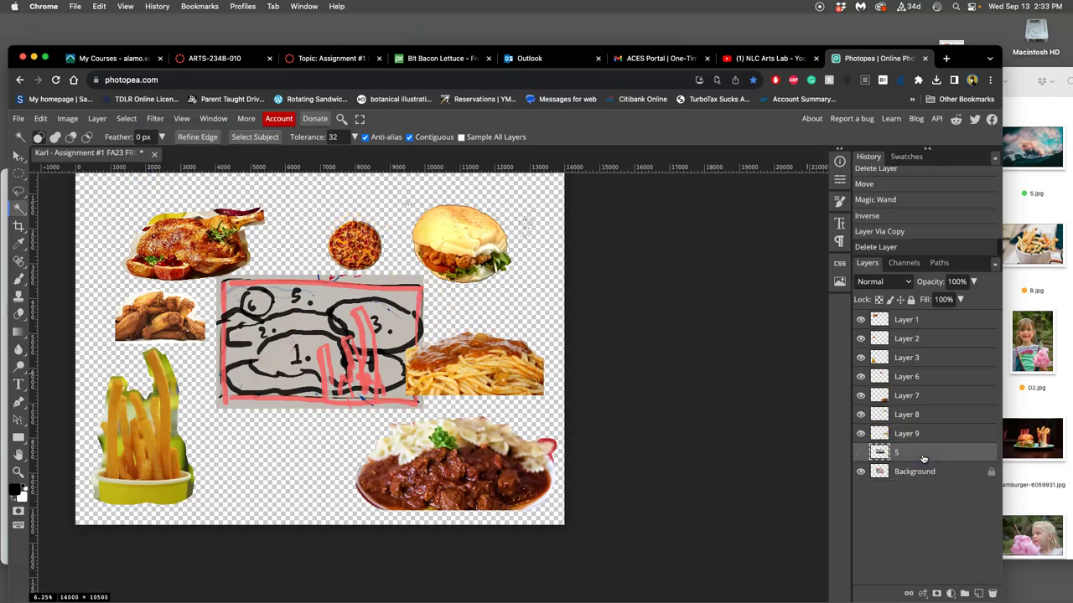
Step: Show the sky photo on layer 5 and deselect it using the Move tool
click(859, 453)
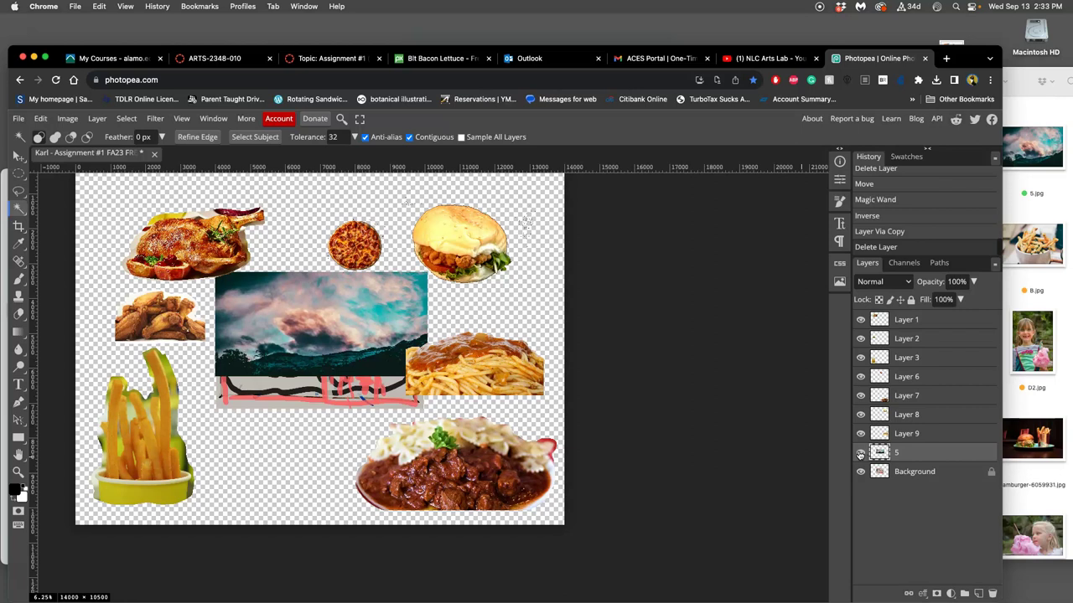
click(806, 426)
click(18, 158)
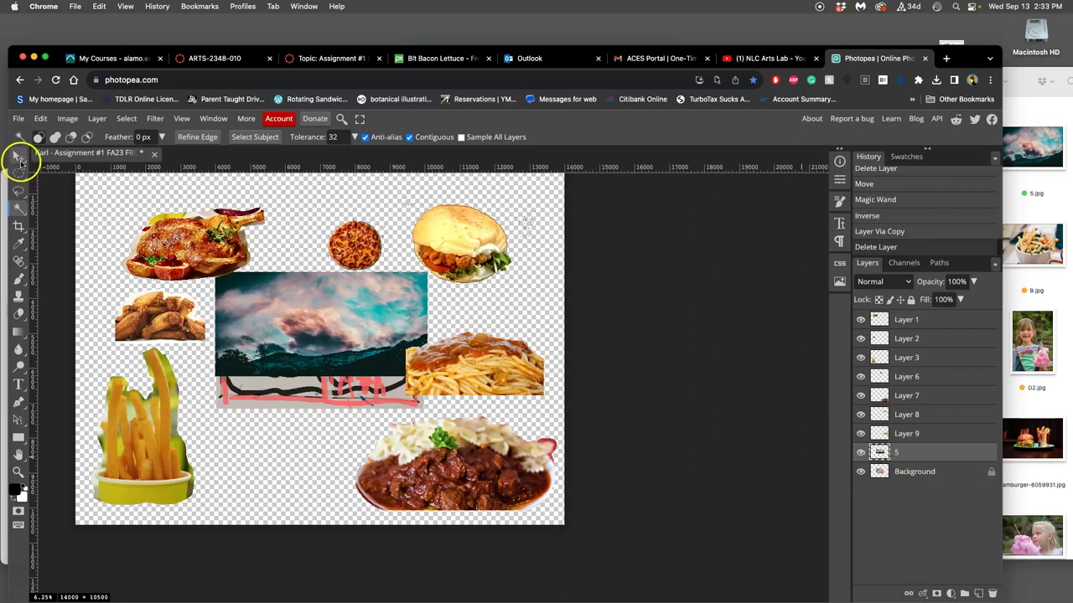
click(113, 227)
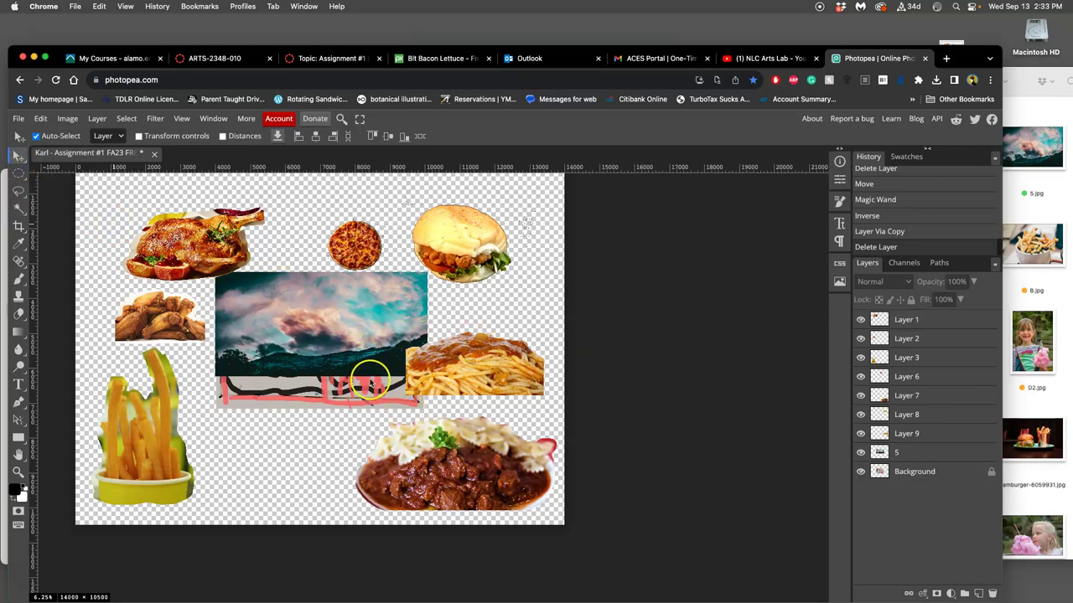
Step: Duplicate the Background layer and raise the copy to the top of the stack
click(938, 473)
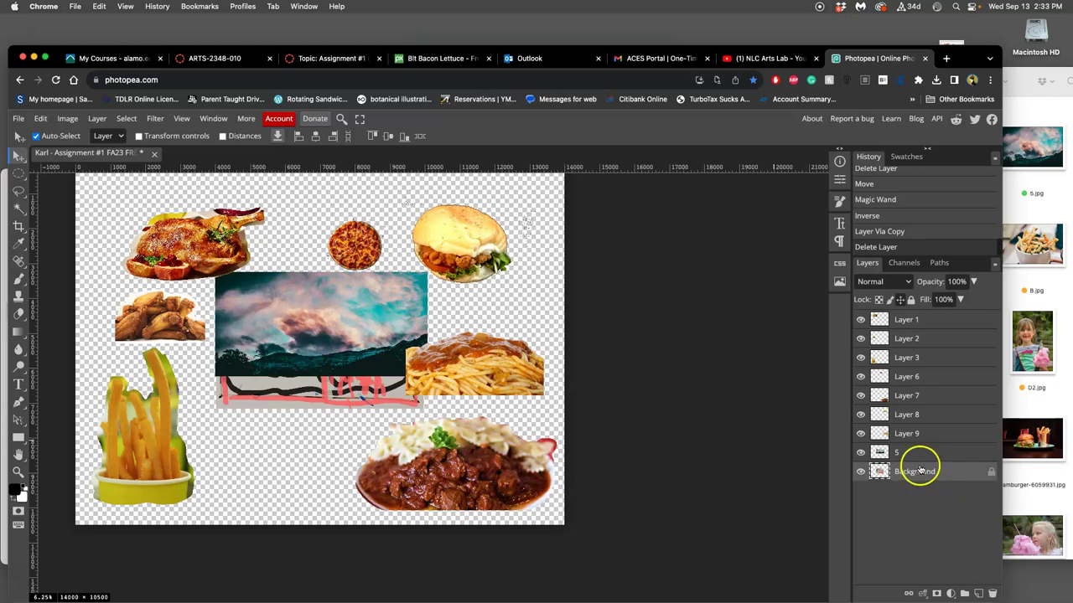
key(super+j)
drag(919, 471, 916, 306)
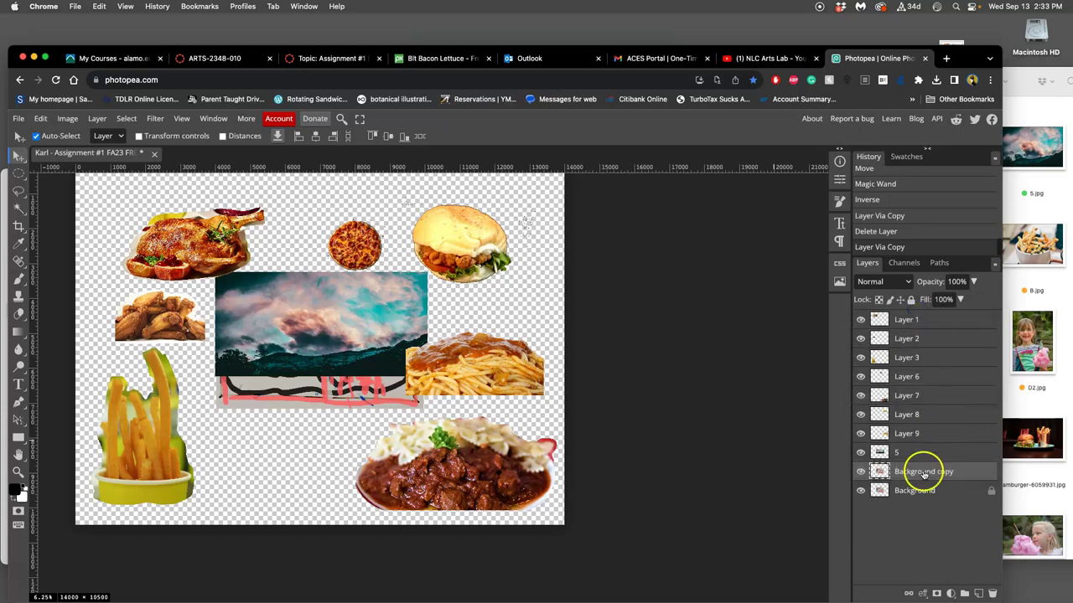
key(super+bracketright)
key(super+bracketright)
key(super+bracketright)
key(super+bracketright)
key(super+bracketright)
key(super+bracketright)
key(super+bracketright)
key(super+bracketright)
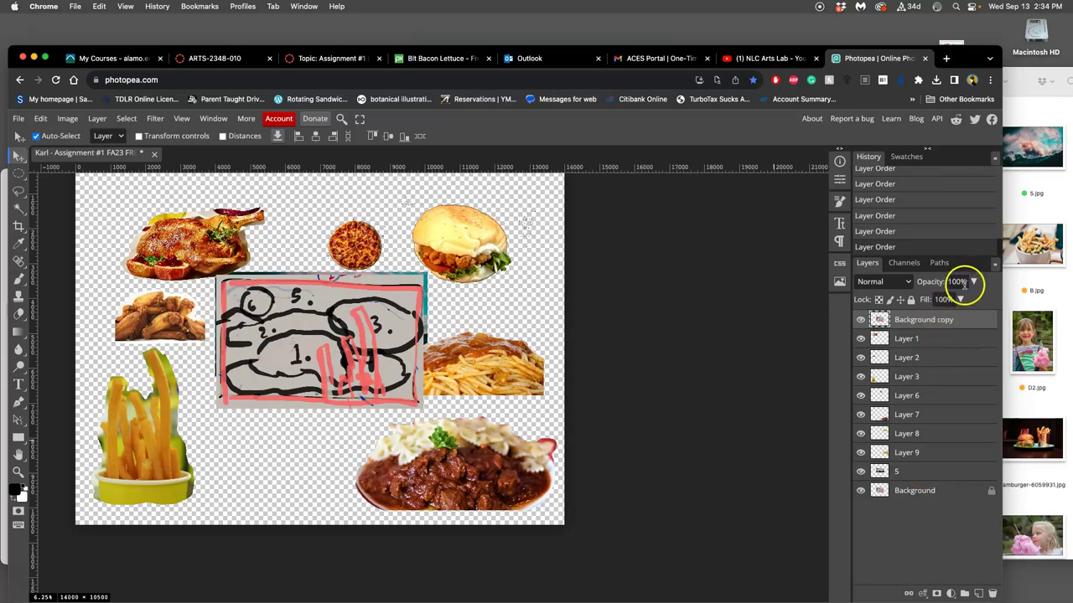
Step: Set Background copy to 25% opacity, lock it fully, and toggle its visibility off and on
click(972, 281)
drag(975, 300, 935, 300)
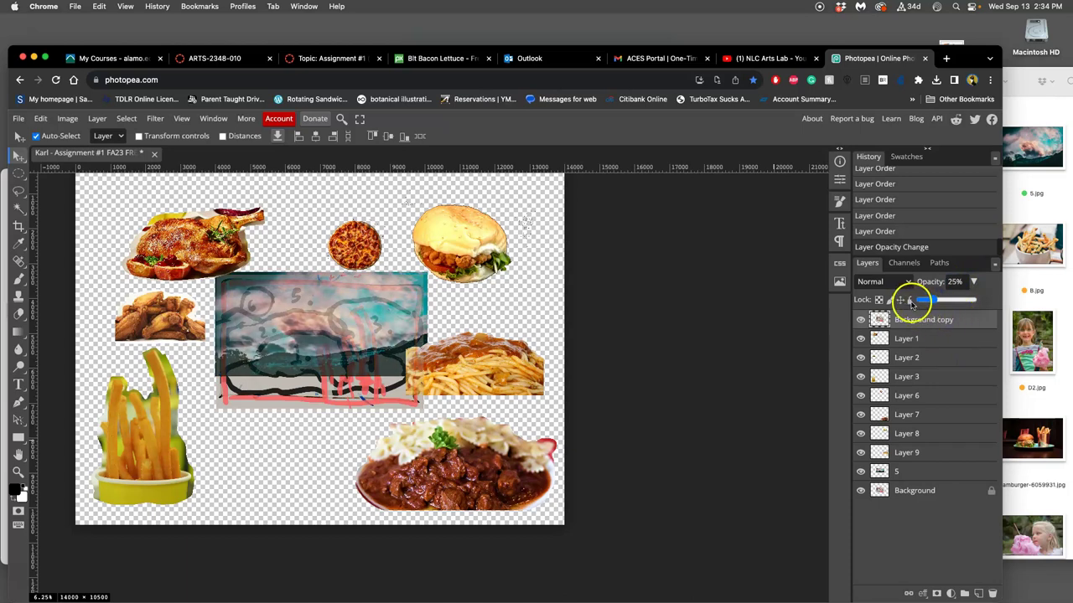
click(910, 300)
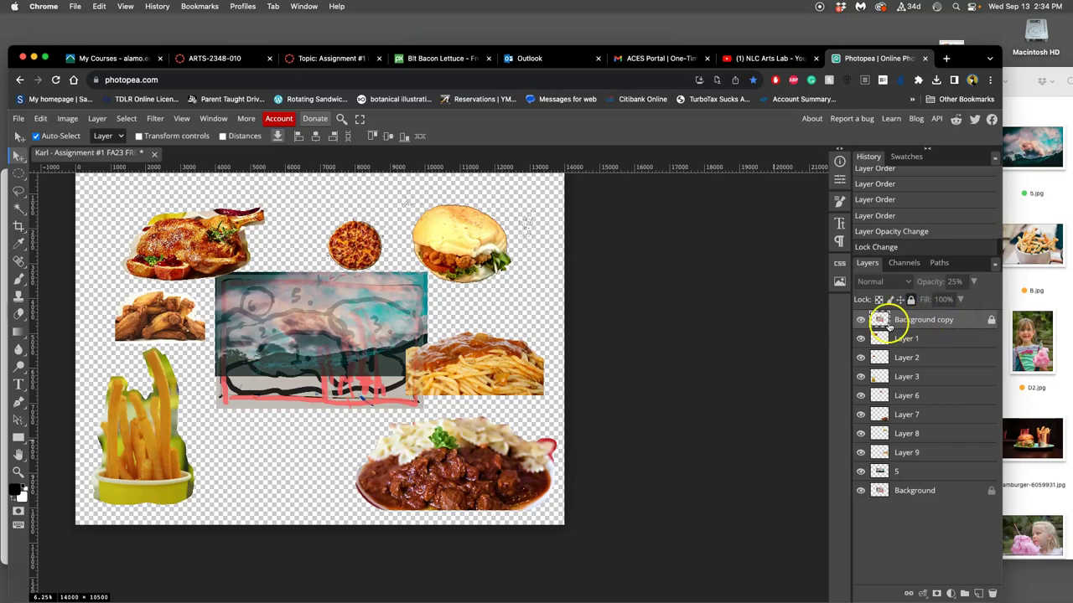
click(860, 320)
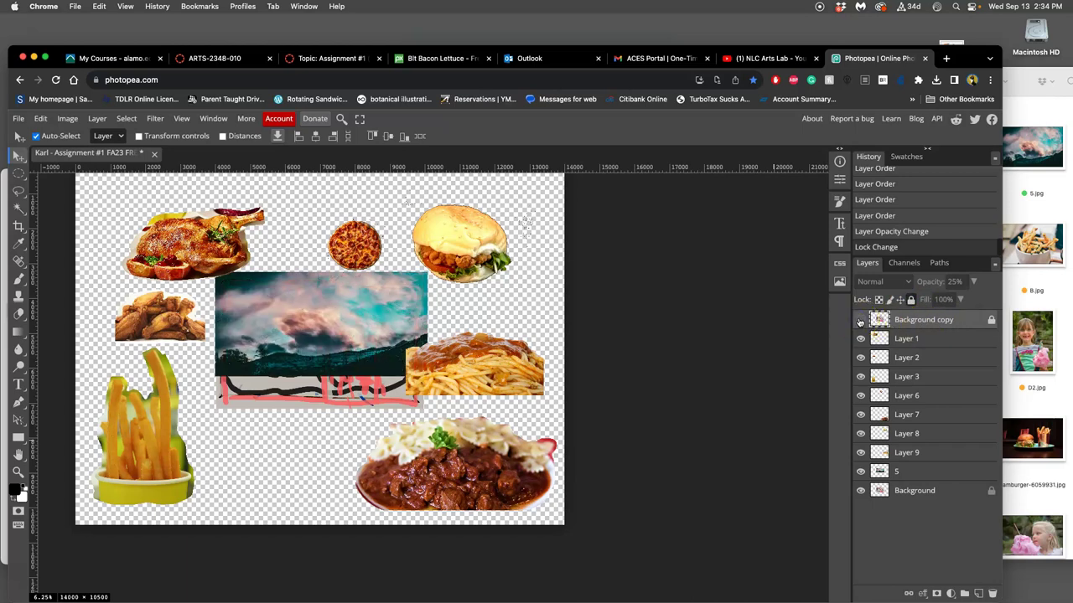
click(861, 320)
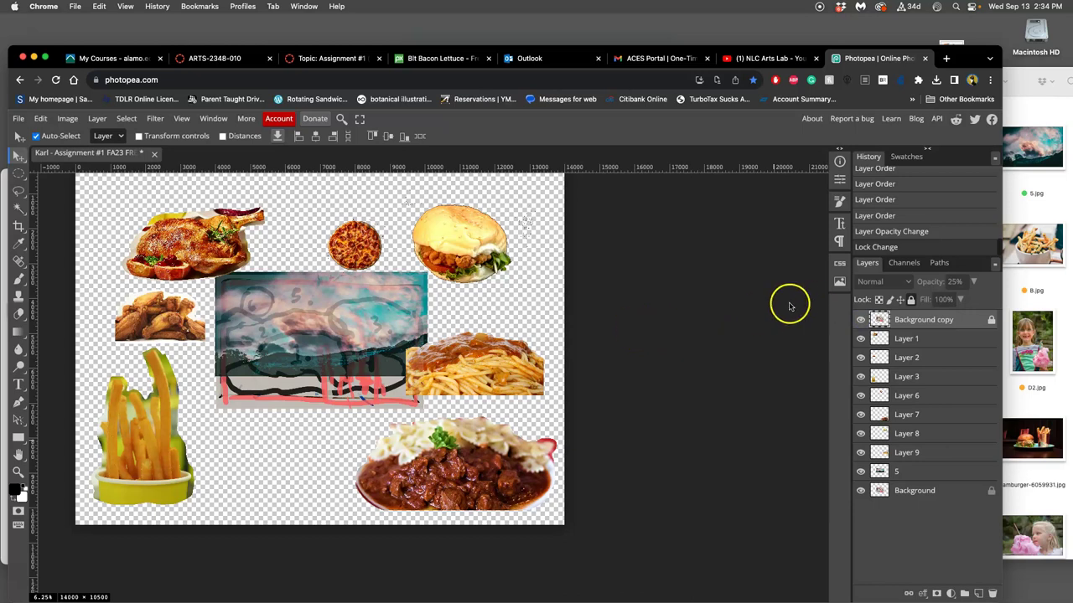
Step: Save the collage with Ctrl+S and shift the browser window slightly right
key(super+s)
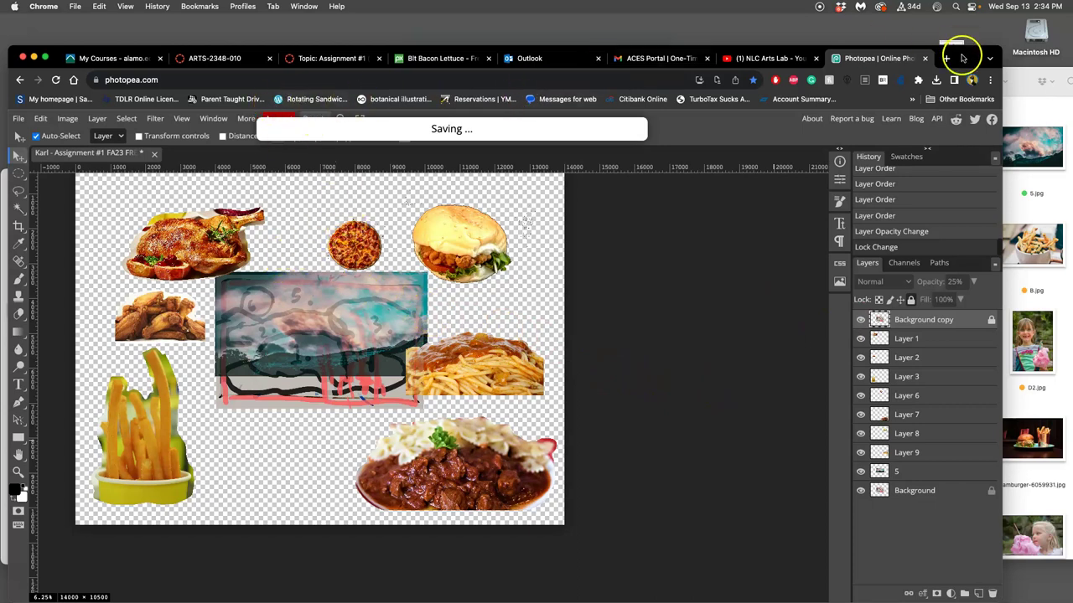
drag(963, 58, 999, 58)
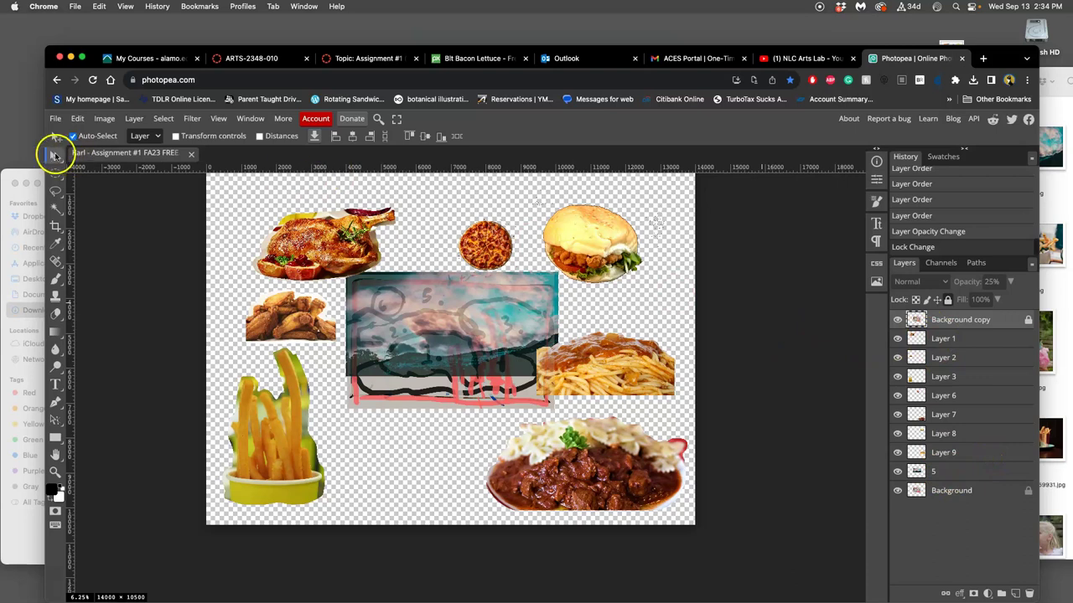
Step: Arrange the pizza, chicken wings and spaghetti on the collage, placing Layer 9 between Layers 3 and 6
drag(469, 248, 387, 309)
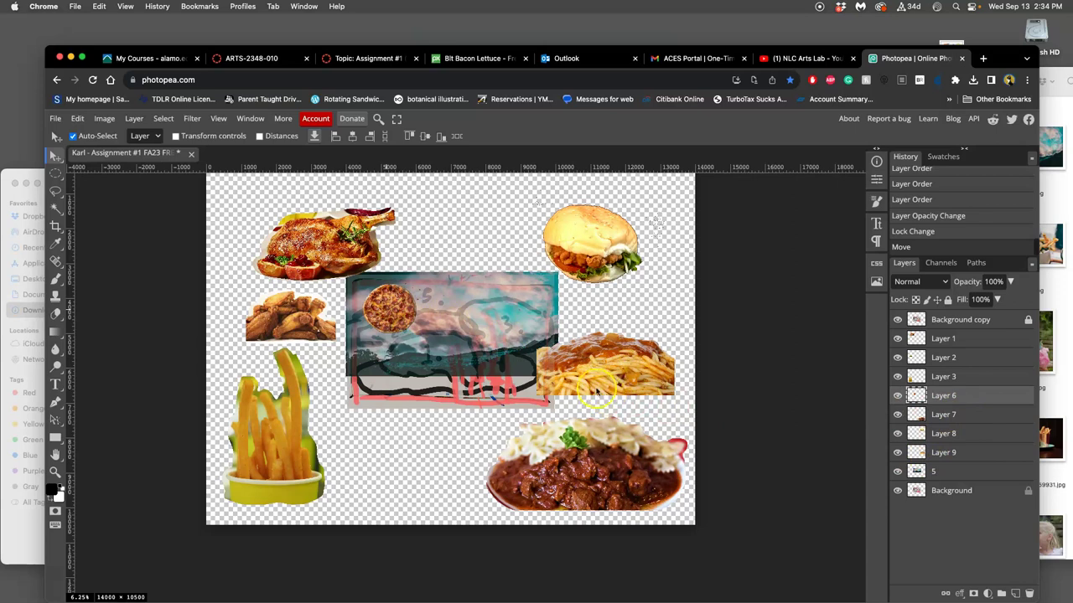
drag(310, 331, 392, 346)
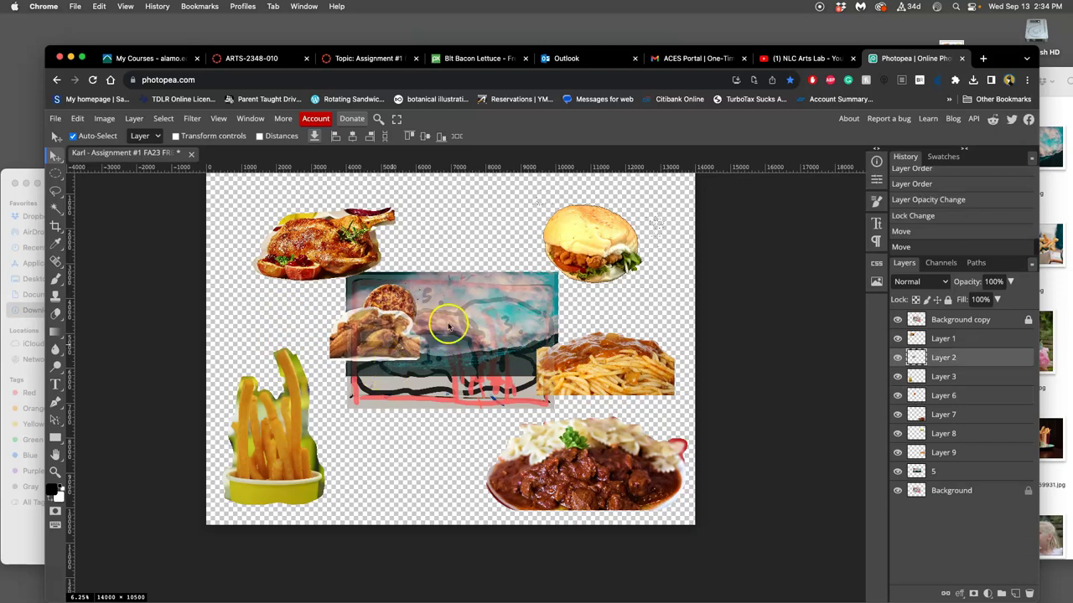
drag(594, 363, 422, 331)
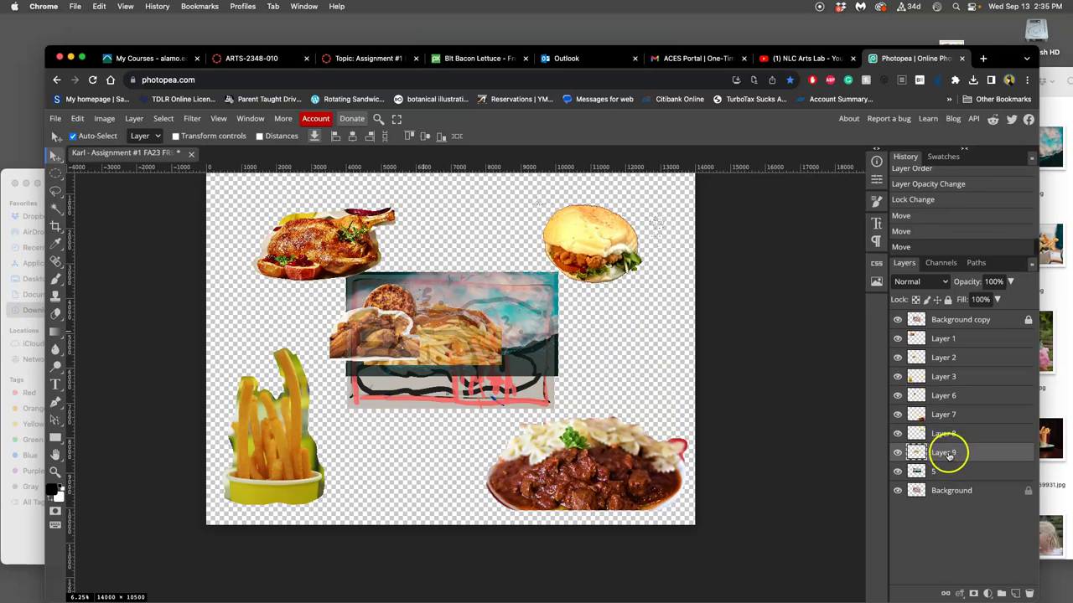
drag(945, 452, 945, 393)
drag(480, 347, 498, 314)
click(422, 346)
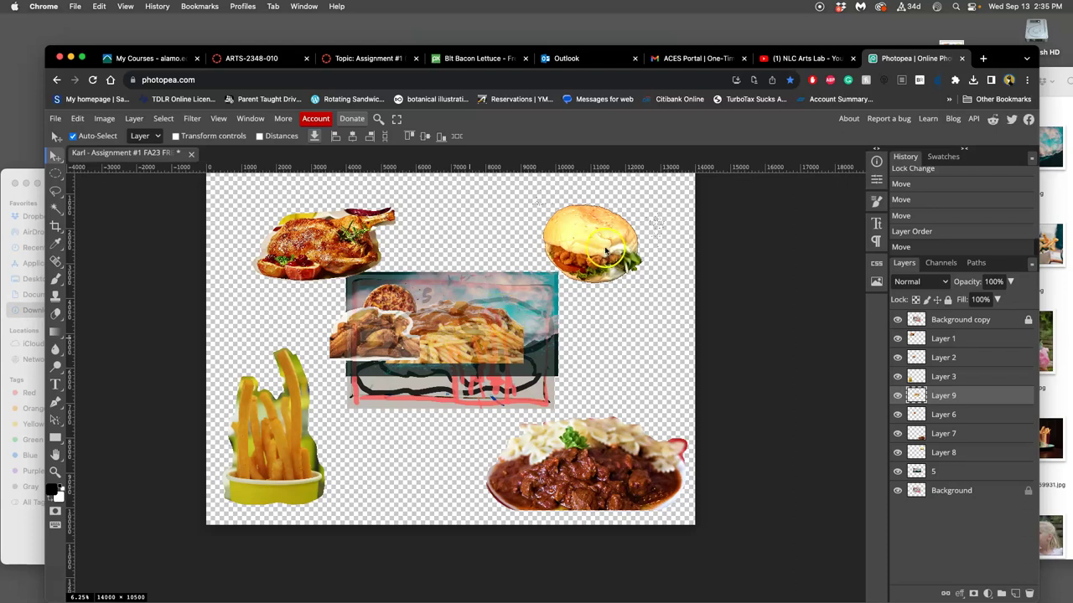
Step: Position the burger beside the fries, reorder Layer 8, and hide the sketch overlay
drag(605, 249, 536, 332)
click(985, 458)
drag(985, 458, 962, 388)
drag(542, 366, 523, 344)
drag(918, 395, 943, 396)
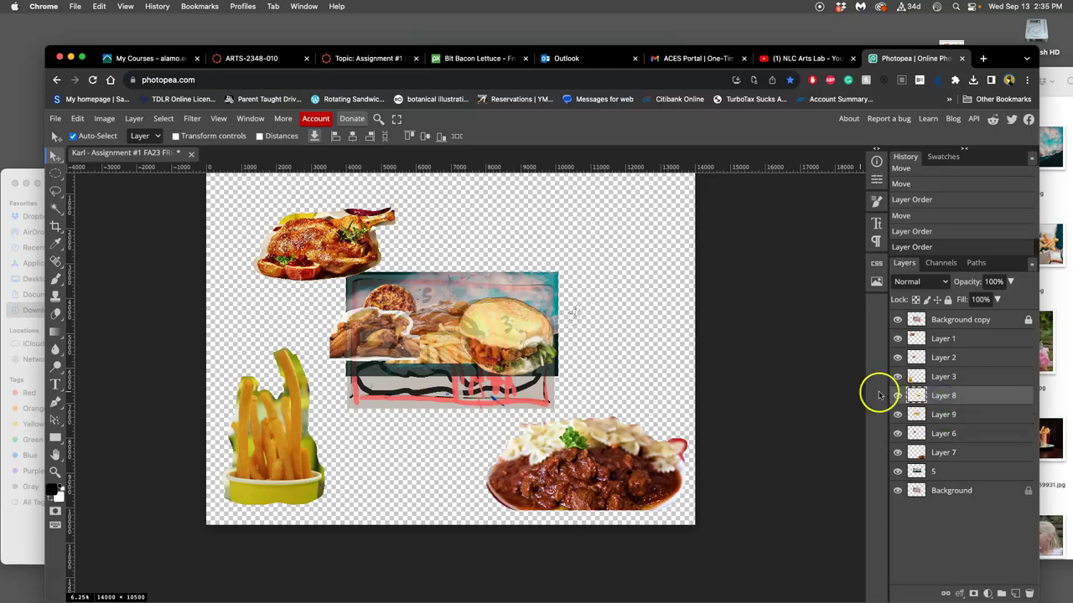
click(897, 320)
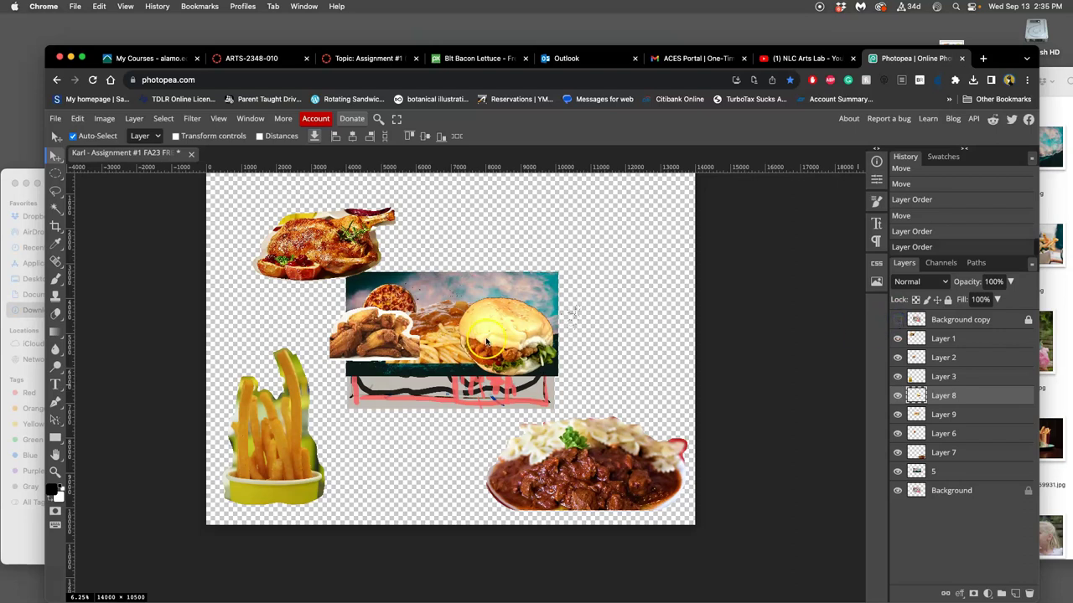
Step: Delete the white fringe around the chicken wings on Layer 2 using the Magic Wand
scroll(486, 340, up, 3)
scroll(477, 327, up, 2)
click(400, 369)
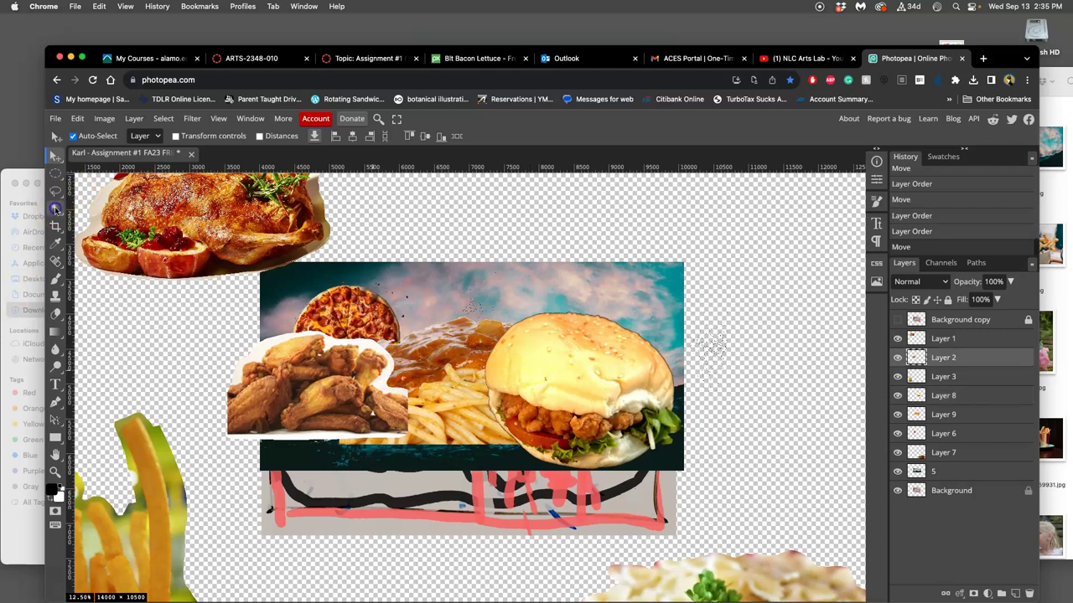
click(56, 208)
click(363, 344)
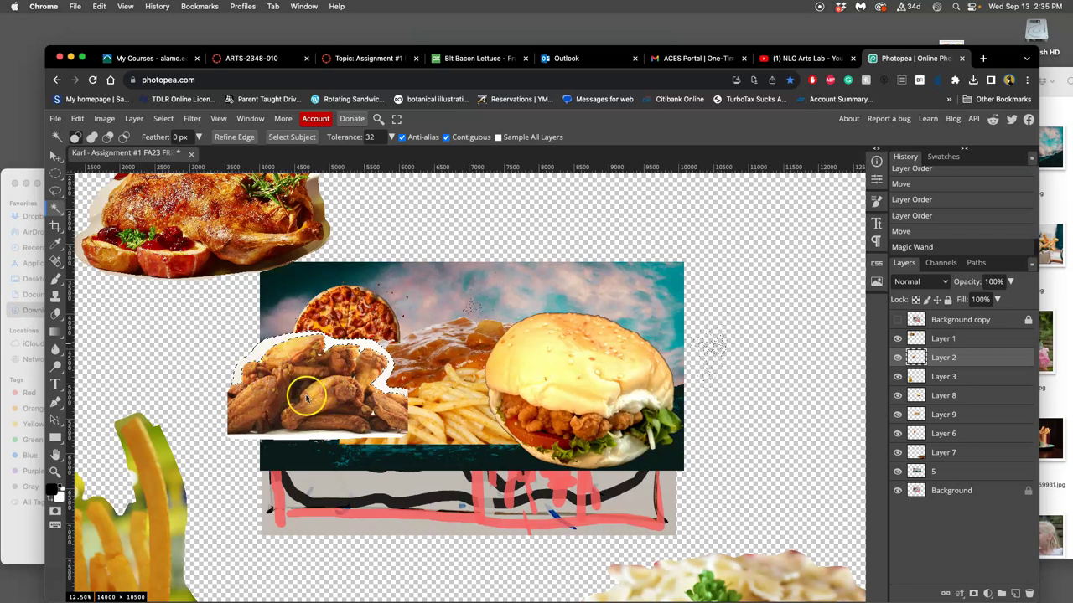
key(BackSpace)
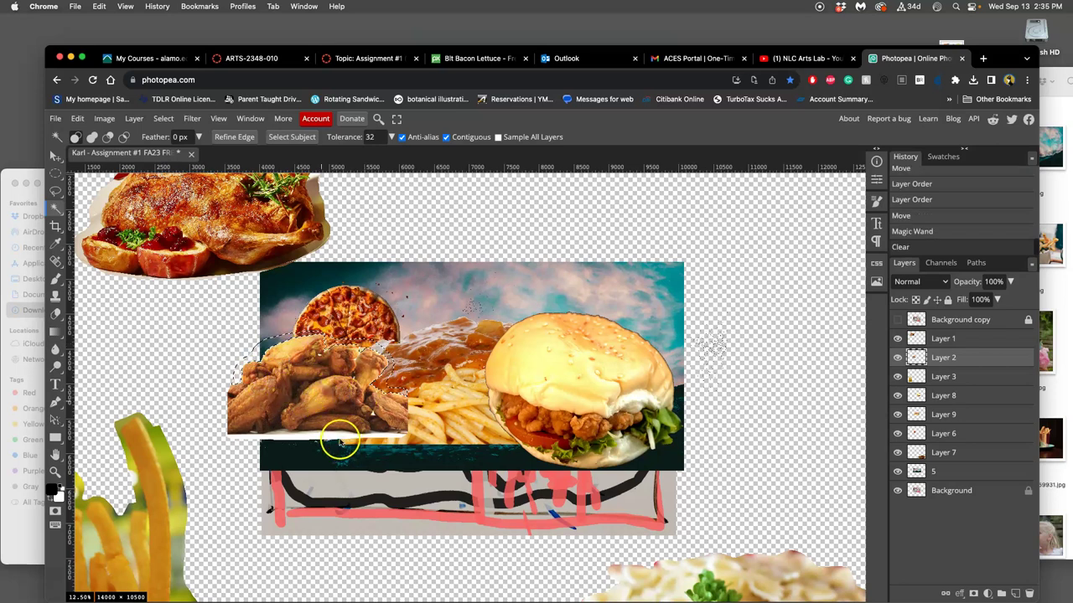
Step: Delete the white strip beneath the wings, deselect, and briefly check the sketch overlay
click(329, 437)
key(BackSpace)
key(super+d)
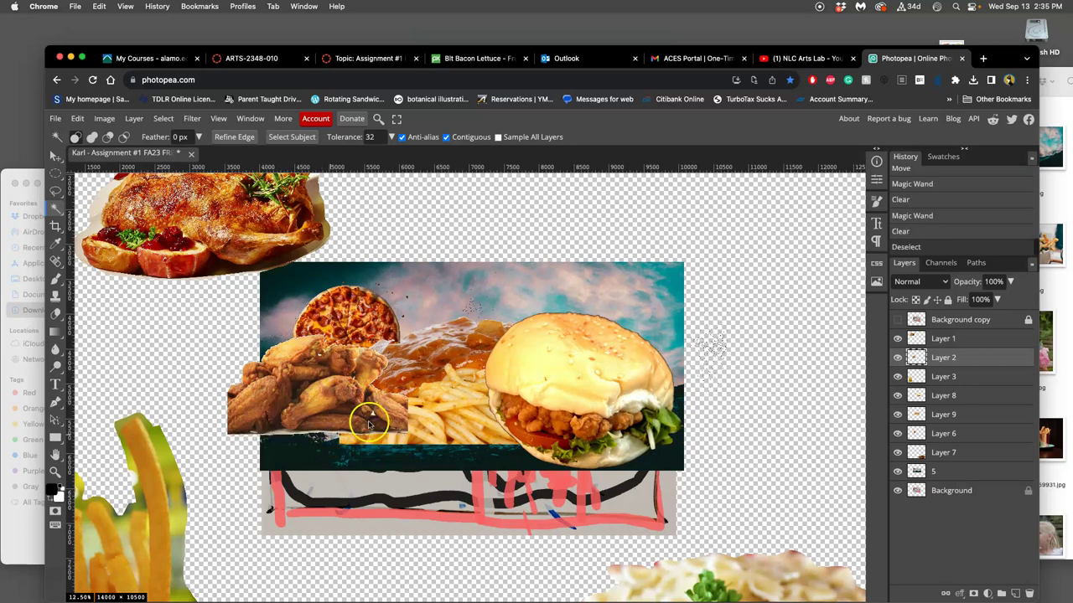
click(896, 319)
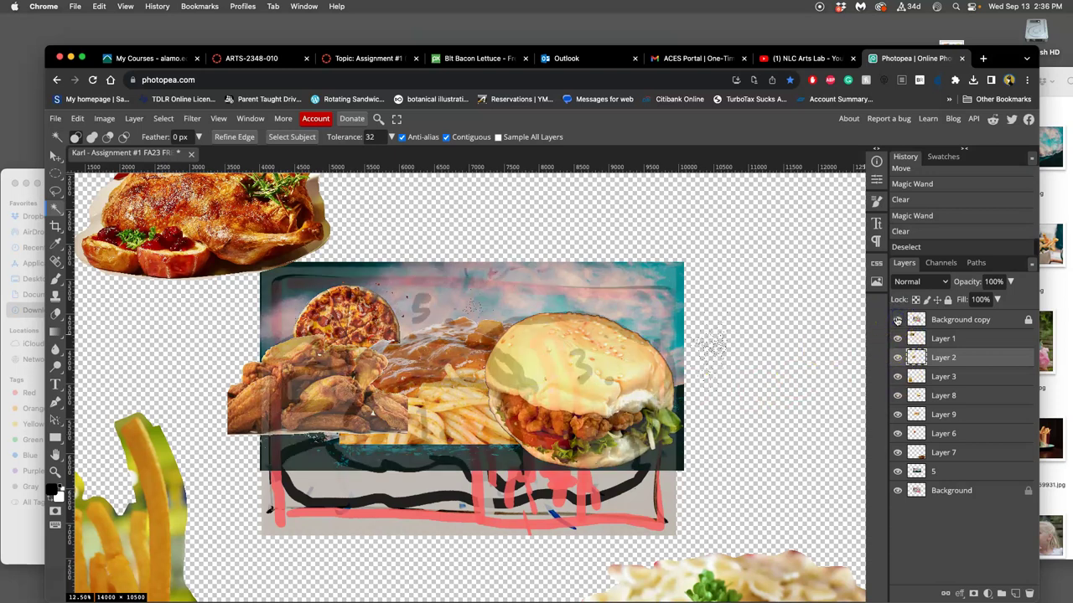
click(896, 320)
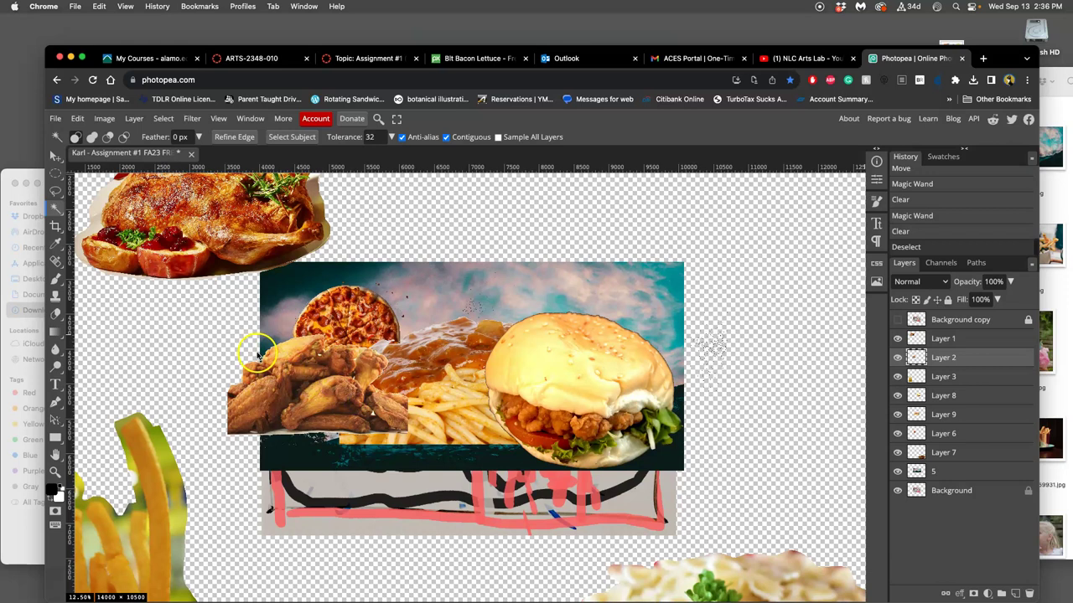
Step: Move the roast chicken down into the collage's lower centre with the Move tool
click(74, 188)
click(56, 157)
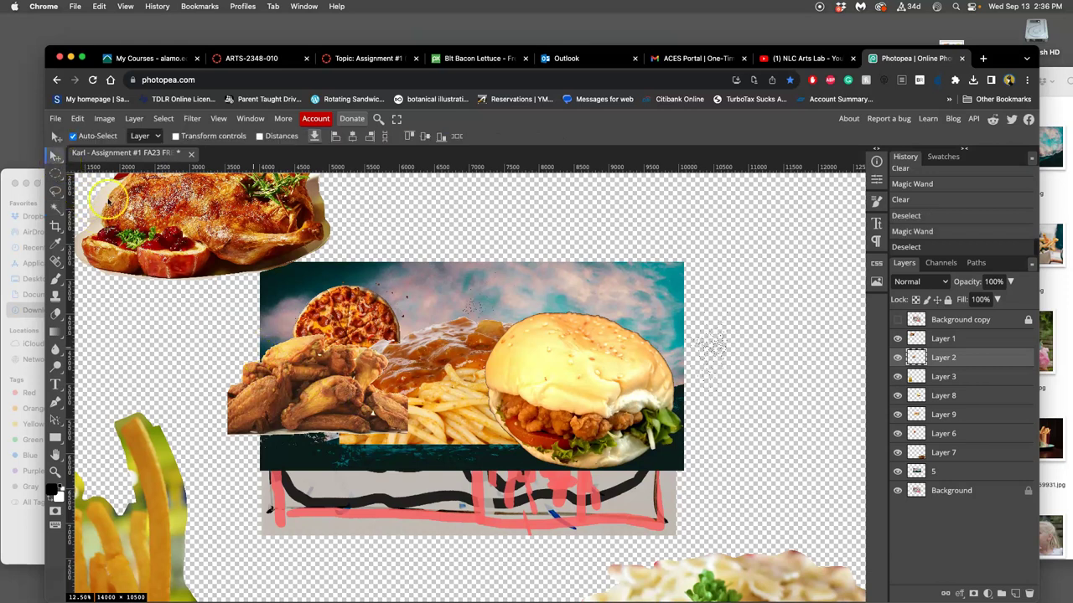
mouse_move(151, 219)
mouse_down()
mouse_move(401, 492)
mouse_move(389, 536)
mouse_move(355, 551)
mouse_move(383, 468)
mouse_up()
drag(436, 444, 459, 423)
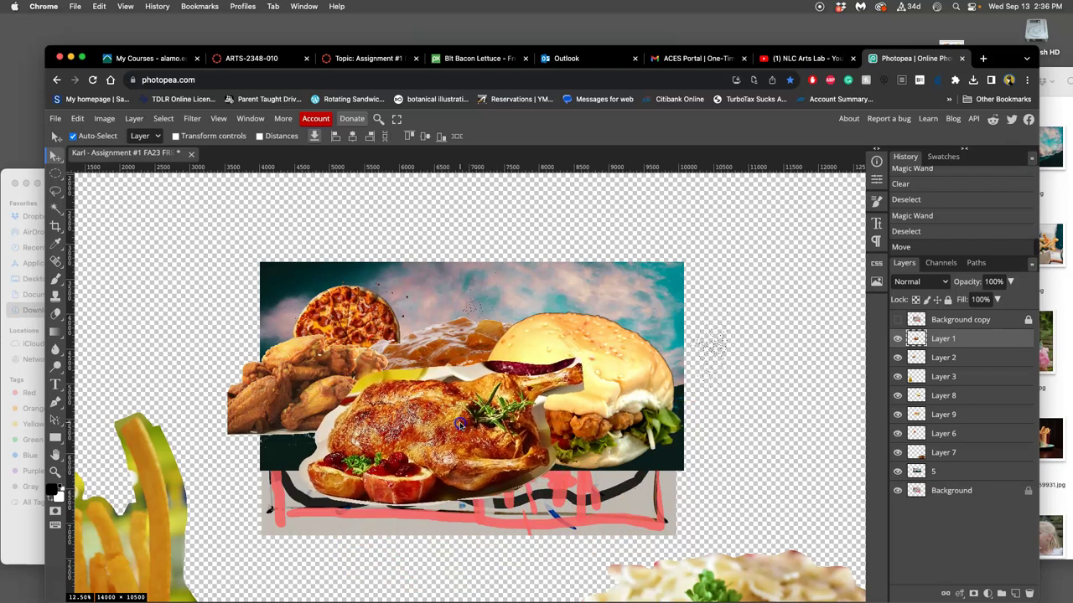
Step: Compare the layout against the sketch overlay, then drag the beef stew image up beneath the chicken
click(898, 320)
click(897, 320)
click(897, 321)
click(898, 321)
scroll(783, 450, down, 5)
drag(754, 455, 422, 243)
Step: Nudge the stew bowl up and move Layer 7 above Layer 6
click(557, 315)
scroll(559, 321, up, 3)
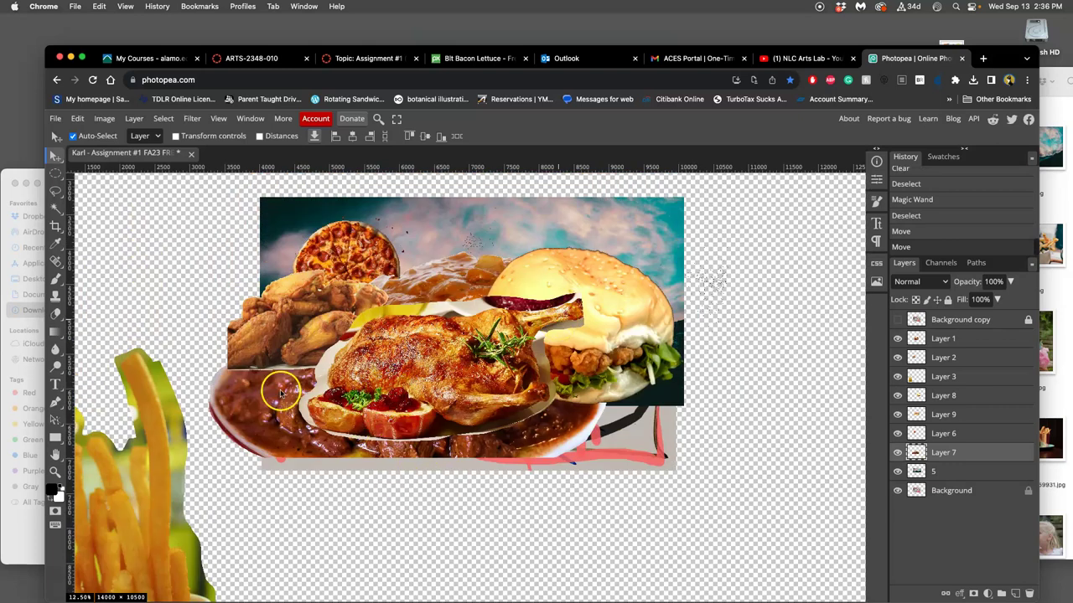
drag(293, 393, 284, 386)
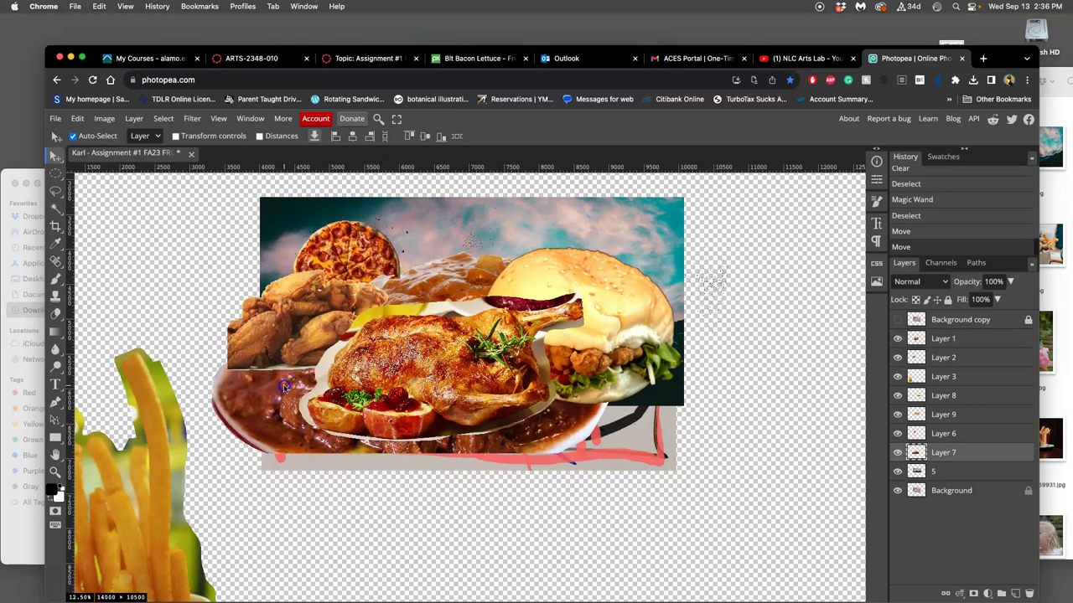
click(949, 451)
drag(949, 452, 944, 405)
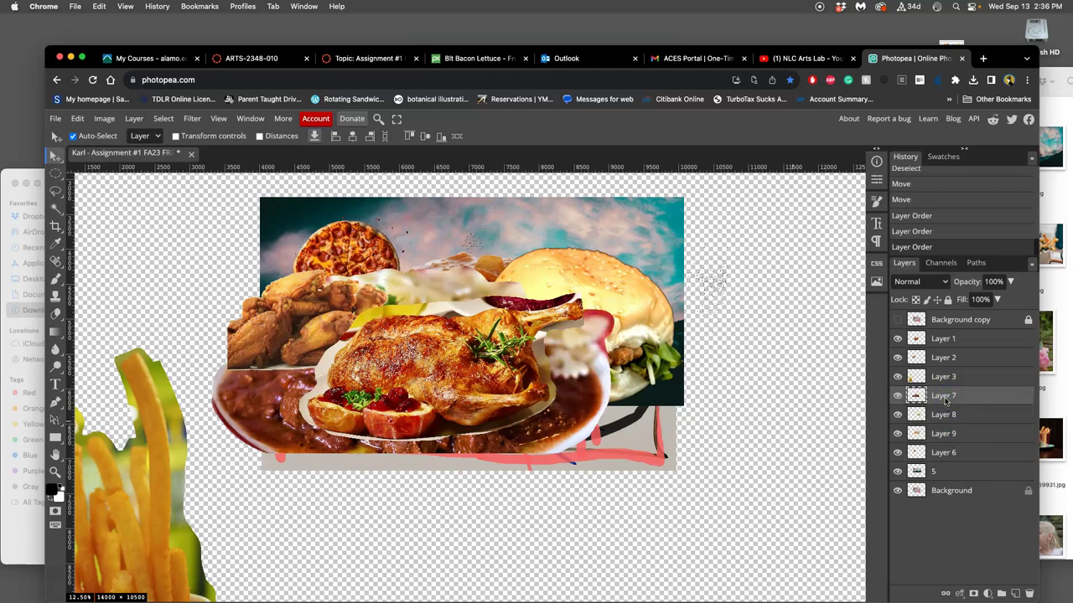
Step: Reorder Layer 2 and Layer 7, hide the roast chicken, and nudge the stew right and down
mouse_move(940, 358)
mouse_down()
mouse_move(938, 407)
mouse_move(939, 358)
mouse_up()
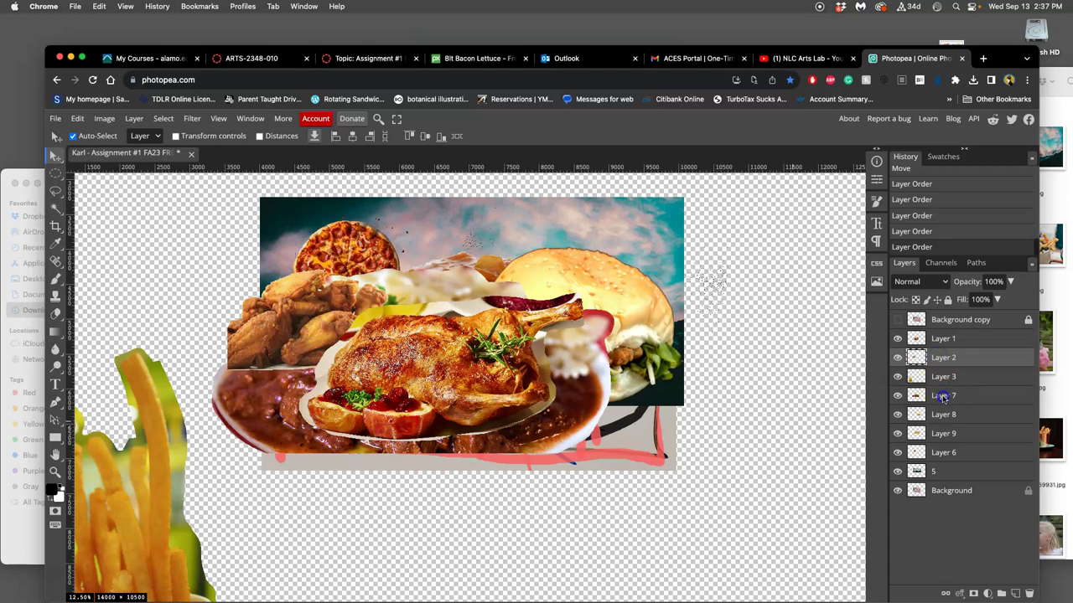
drag(941, 398, 944, 442)
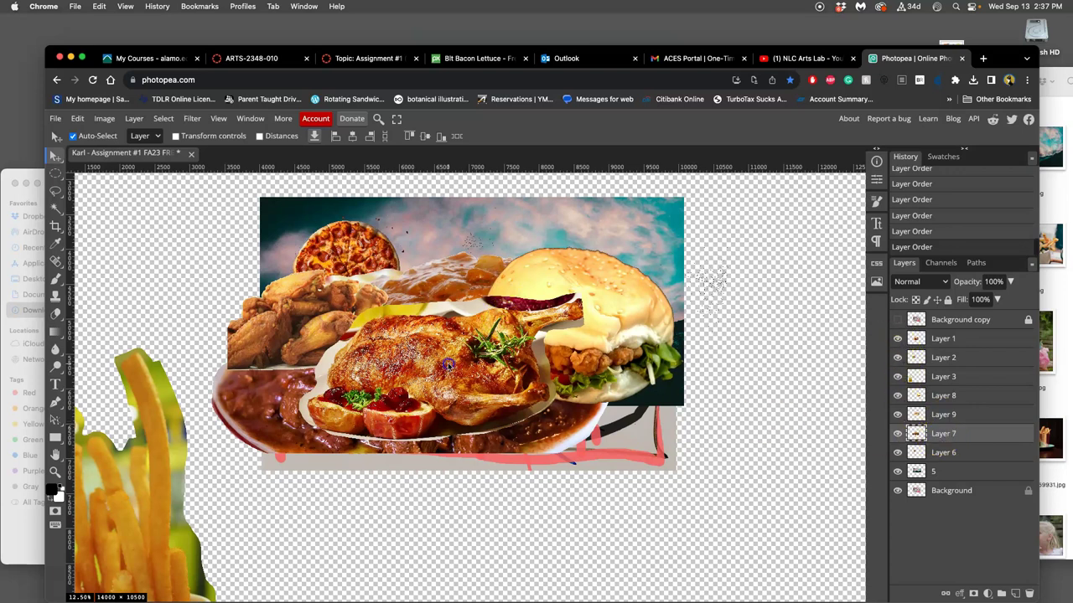
click(896, 339)
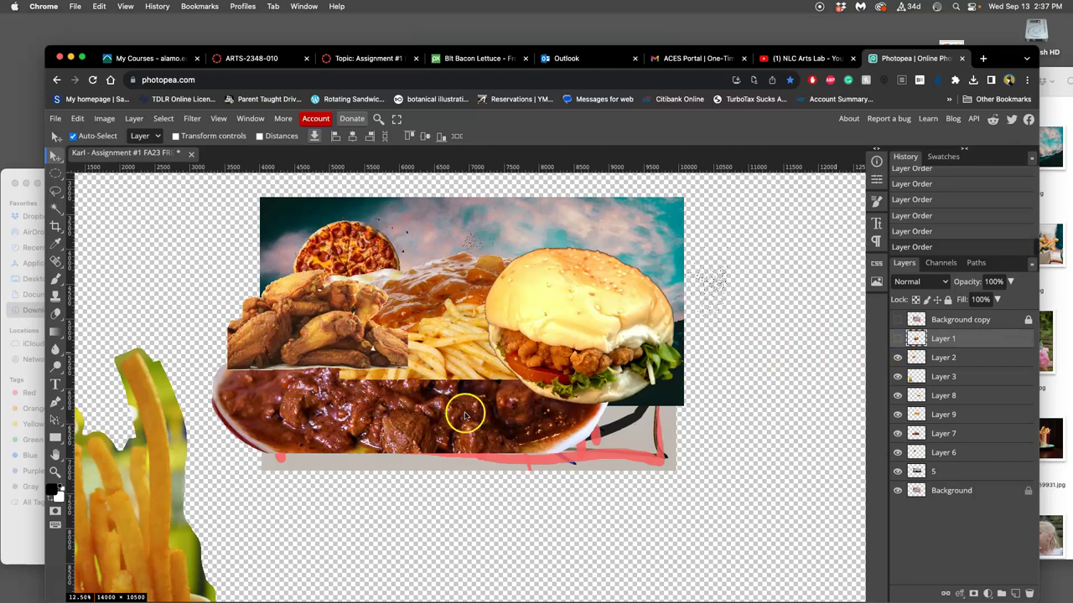
drag(534, 421, 545, 430)
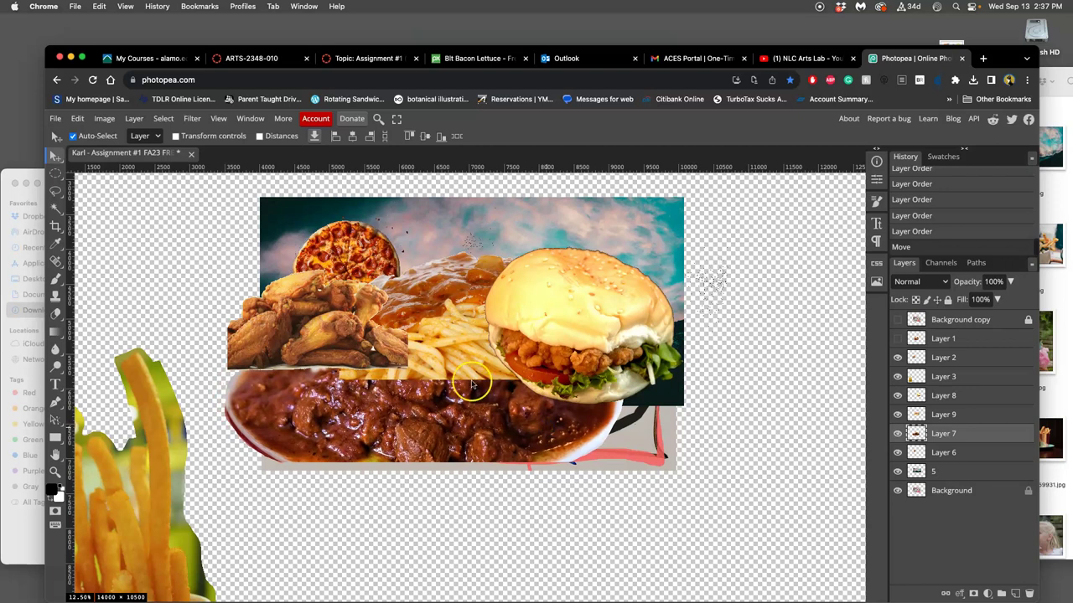
Step: Enlarge the stew bowl across the collage bottom with Edit > Free Transform
click(77, 118)
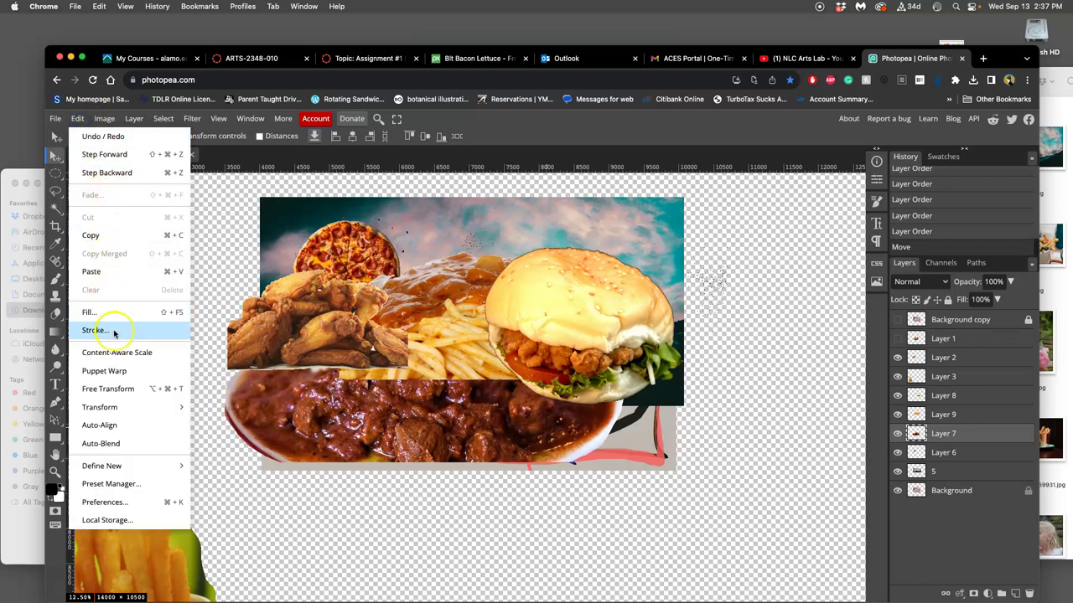
click(107, 389)
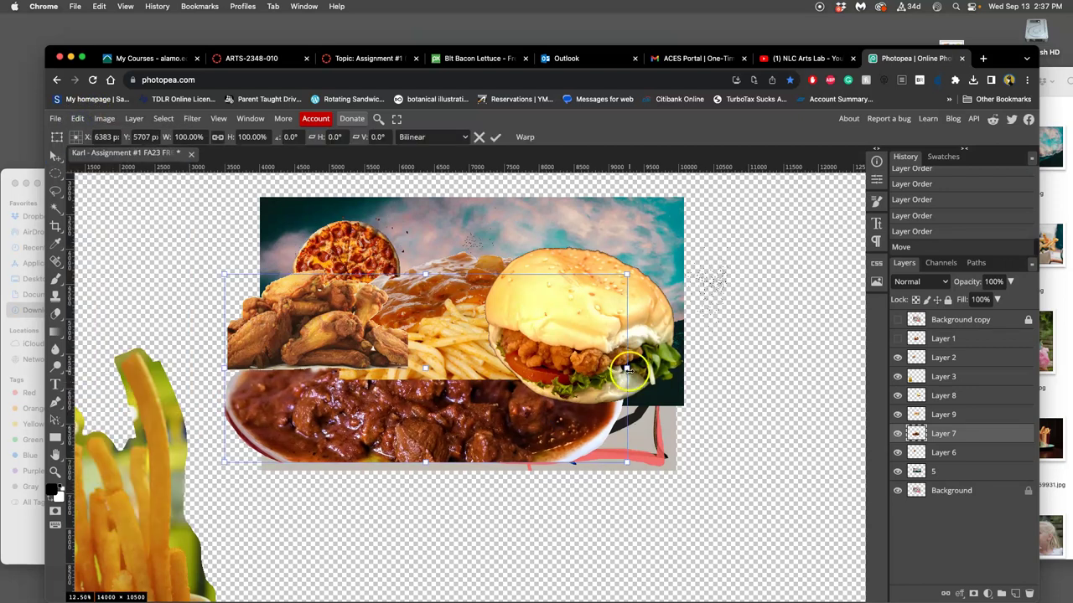
drag(628, 370, 672, 372)
drag(672, 464, 693, 483)
drag(611, 440, 602, 420)
key(Return)
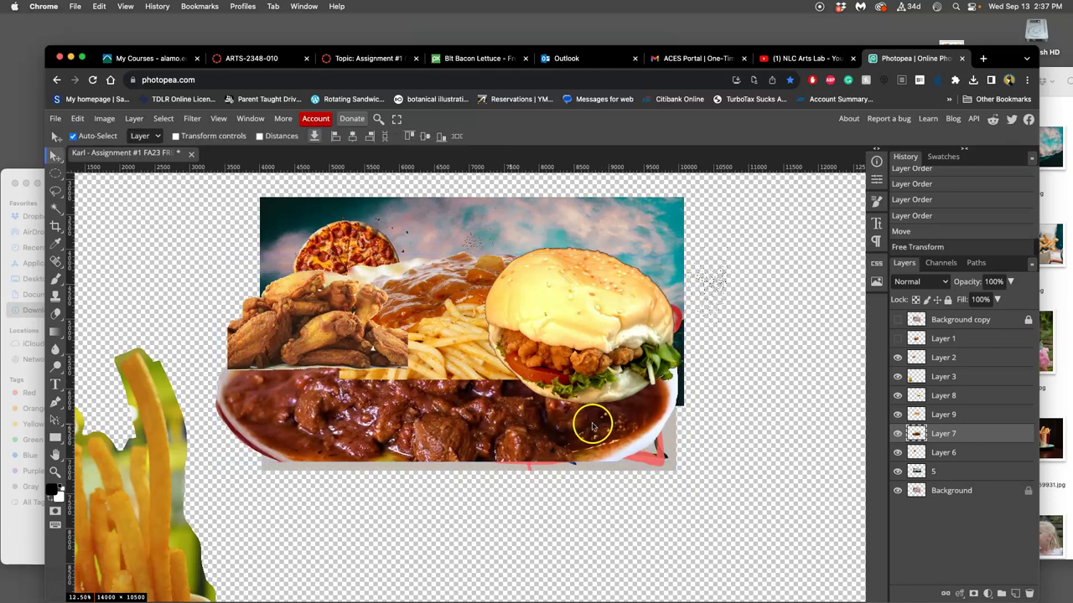
Step: Show the roast chicken again, shift it slightly left, and check against the sketch overlay
click(898, 339)
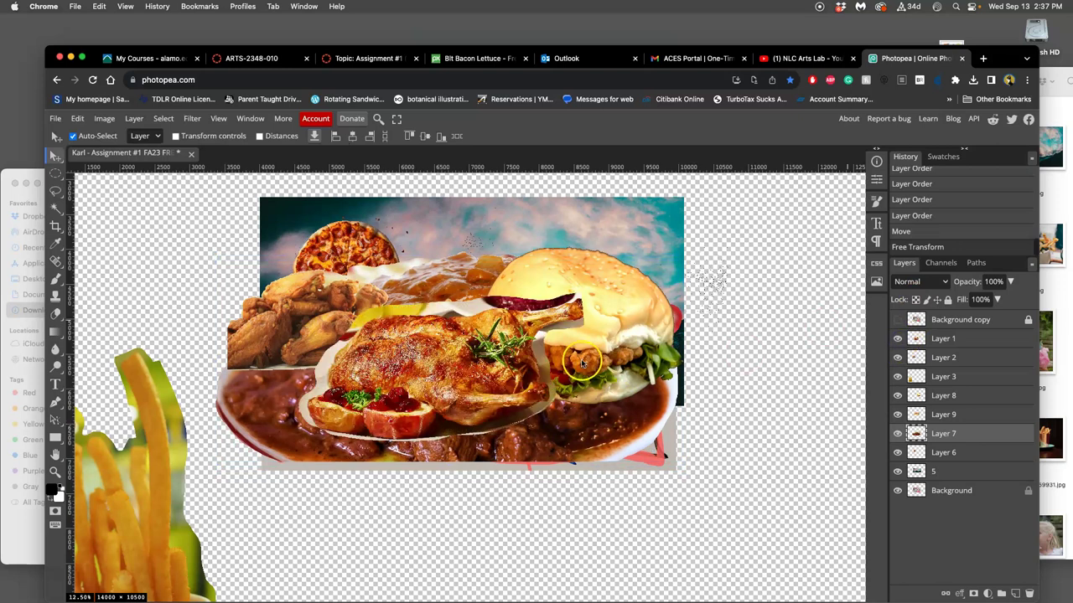
drag(484, 363, 452, 361)
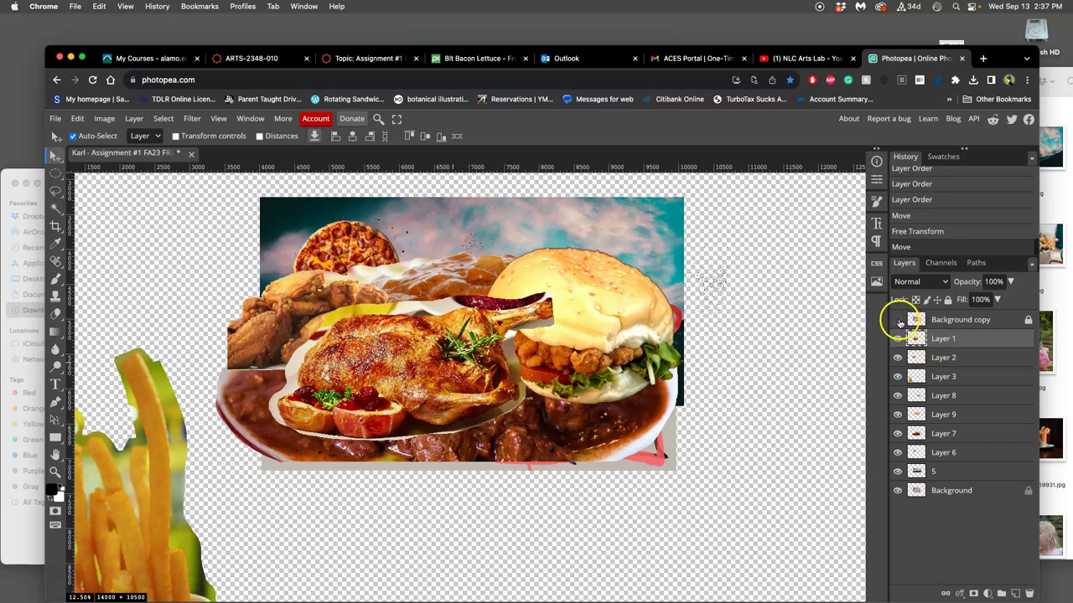
click(897, 319)
click(898, 320)
Step: Place the fries in front centre with Layer 3 above Layer 1, and nudge the sky down
click(897, 320)
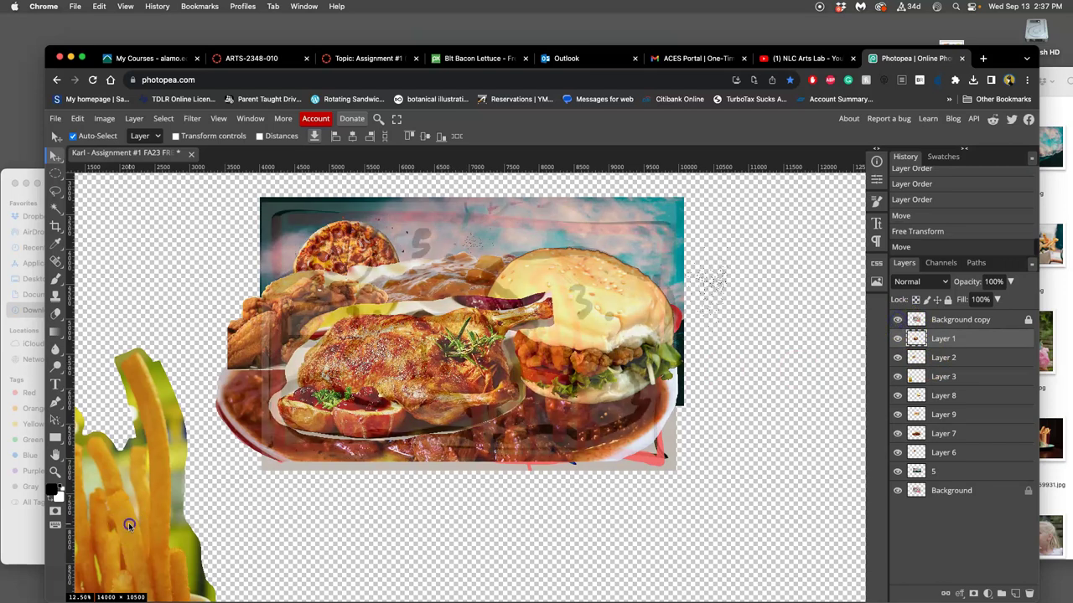
drag(129, 525, 536, 438)
drag(972, 381, 940, 335)
drag(565, 414, 565, 409)
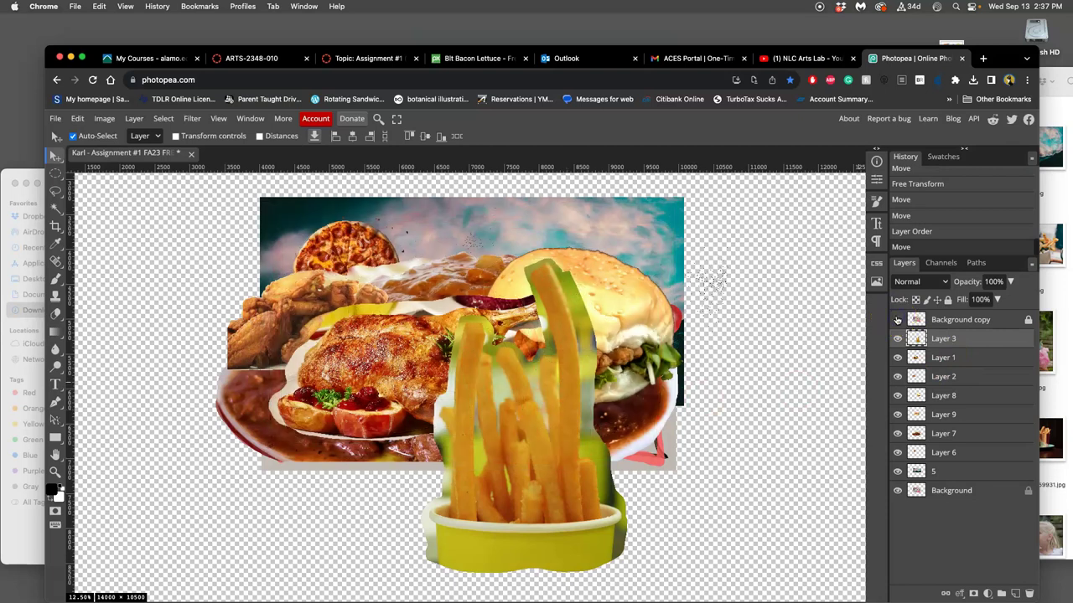
key(shift+Down)
key(shift+Down)
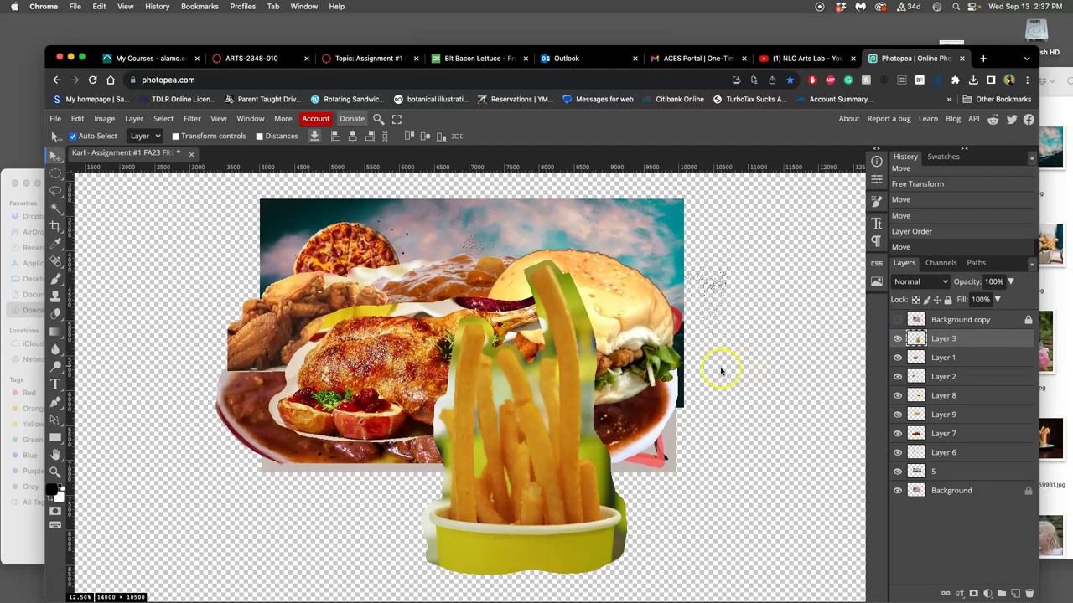
key(shift+Down)
key(shift+Down)
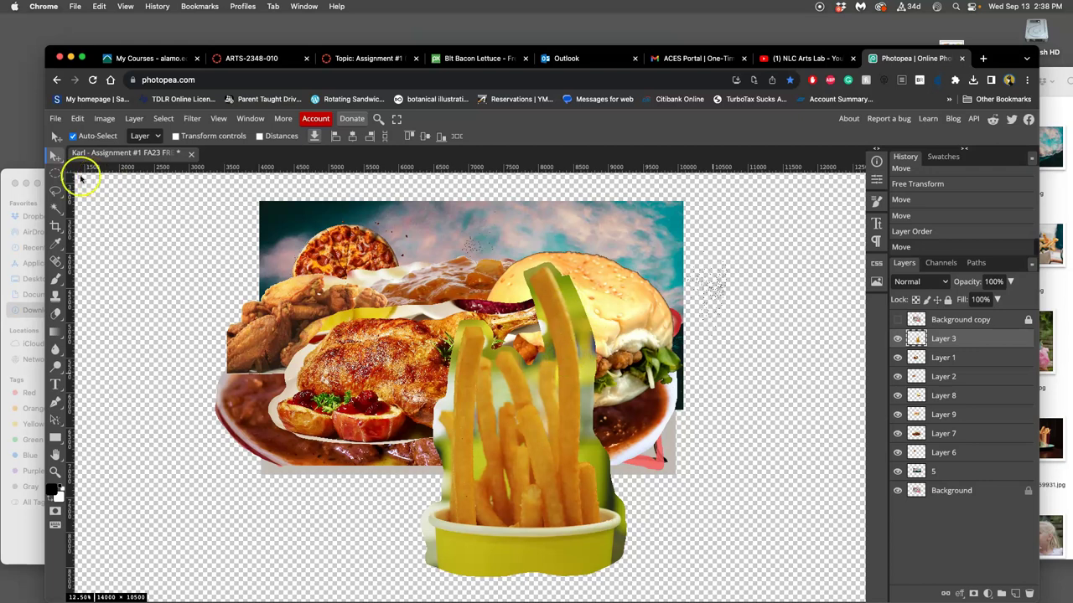
Step: Drag the fries layer (Layer 3) to a new spot on the collage with the Move tool
click(56, 192)
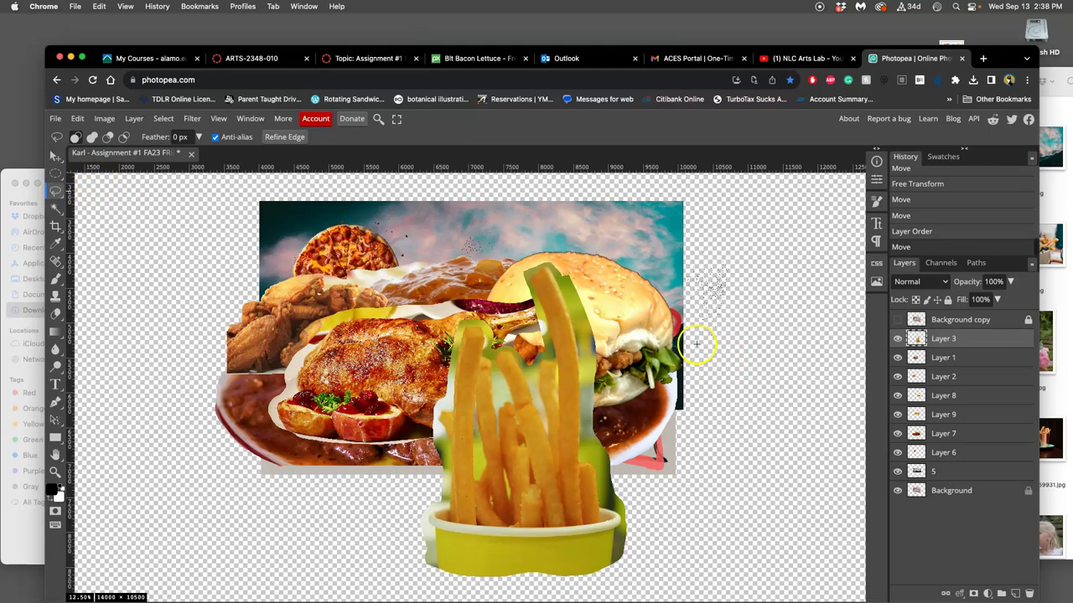
scroll(695, 344, up, 3)
scroll(695, 338, up, 2)
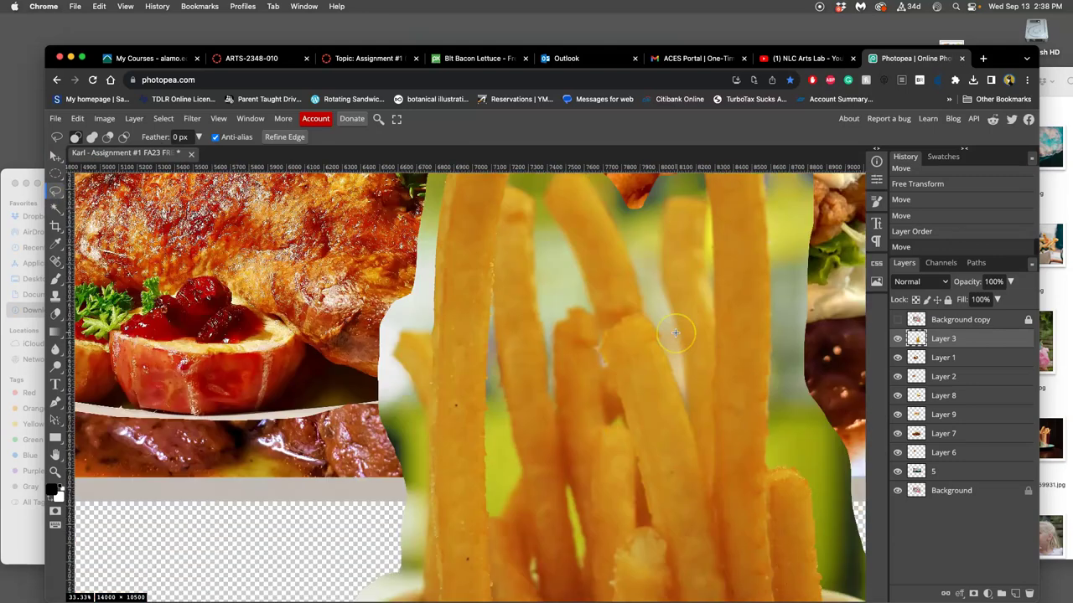
scroll(676, 334, down, 2)
scroll(679, 333, up, 10)
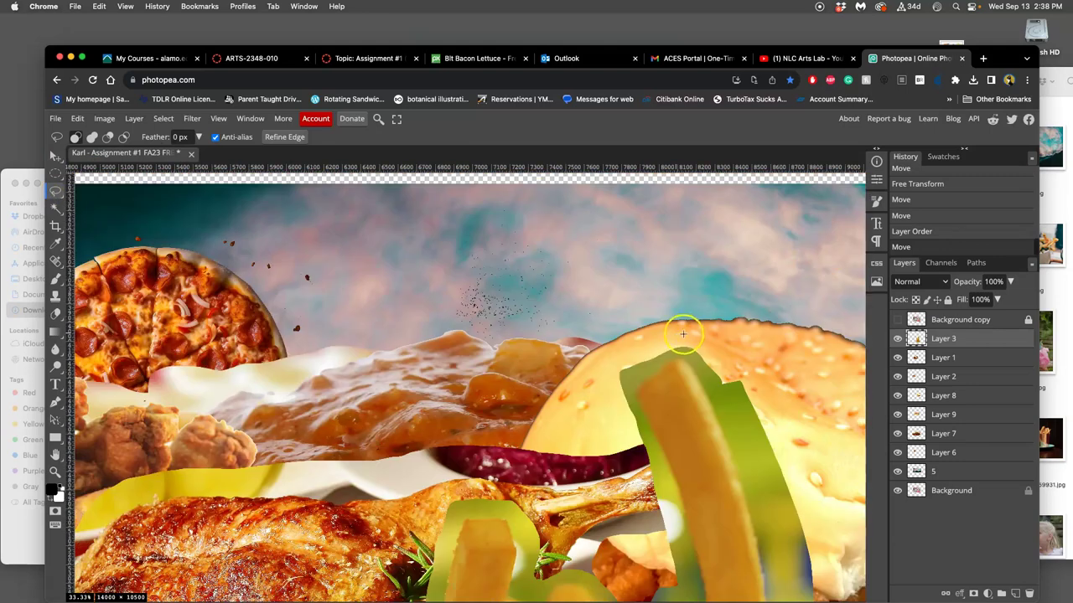
scroll(683, 335, down, 3)
scroll(682, 334, down, 5)
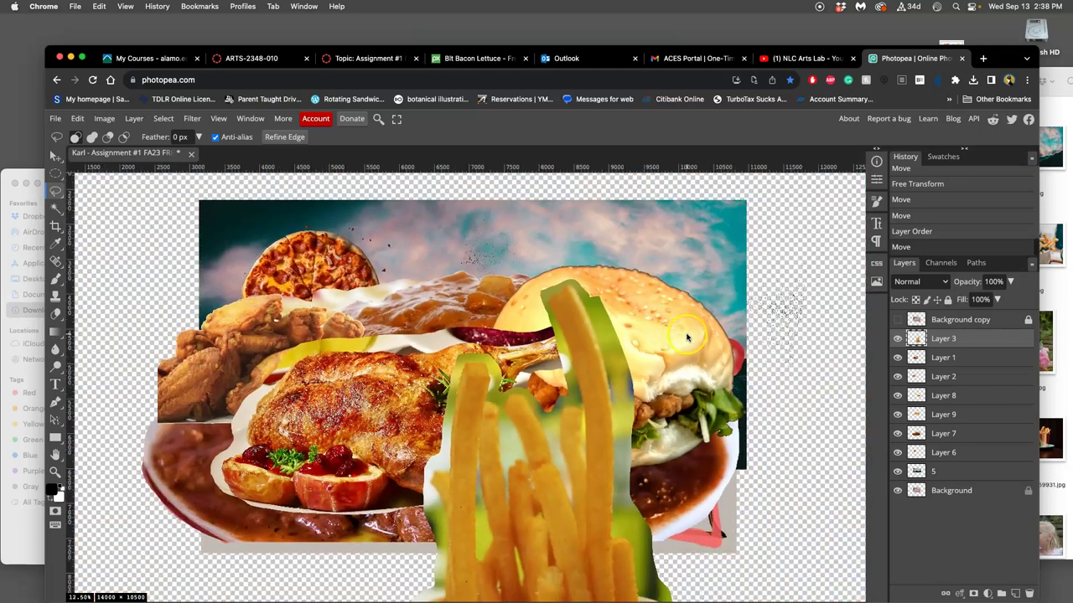
click(55, 156)
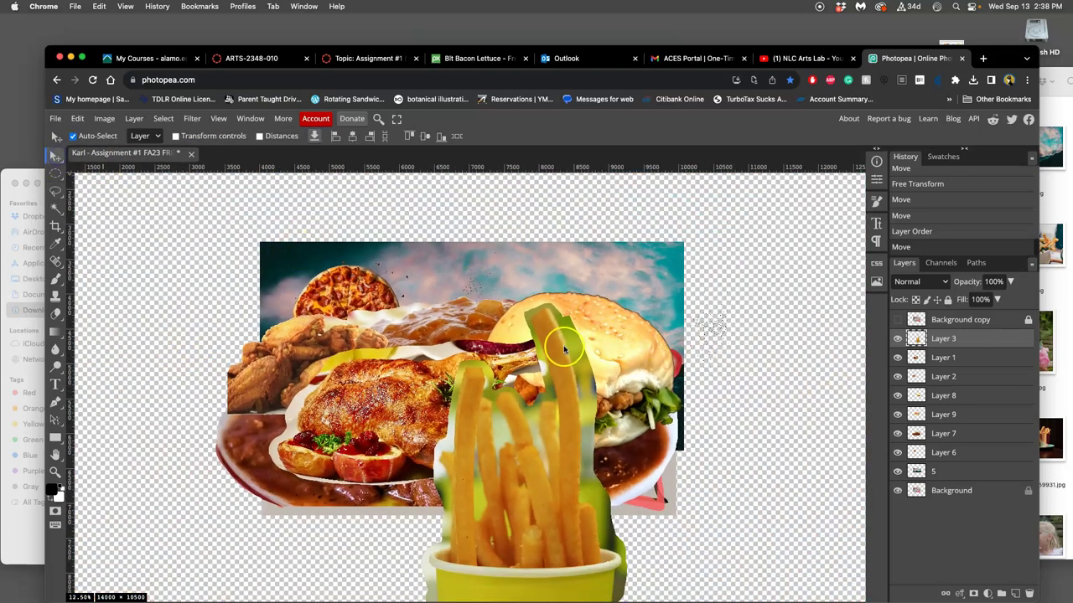
drag(559, 347, 572, 393)
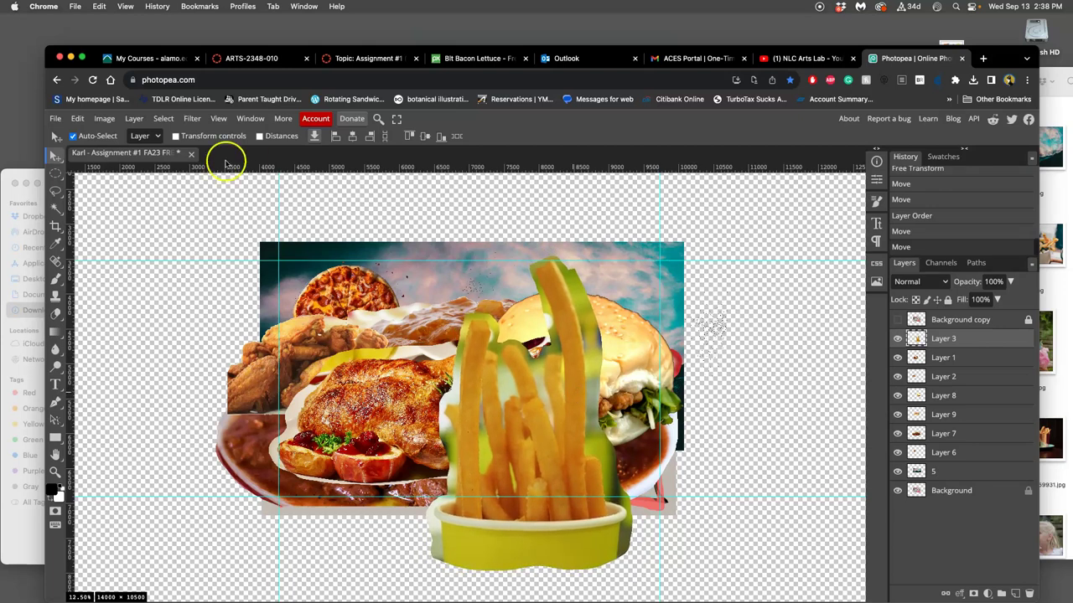
Step: Rotate the fries layer by about -3.9° using Free Transform
click(78, 118)
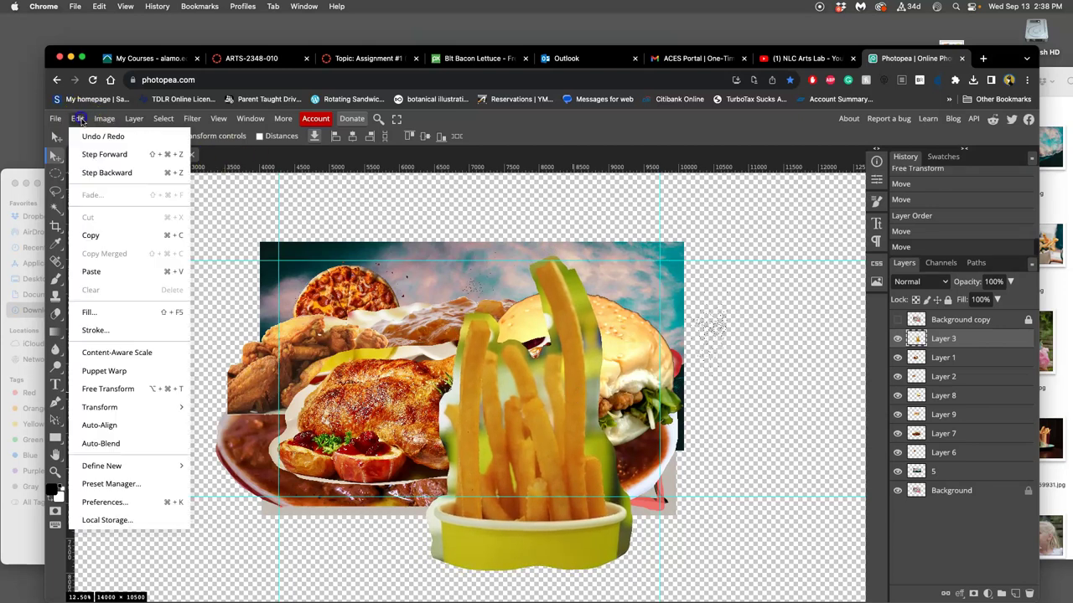
click(129, 392)
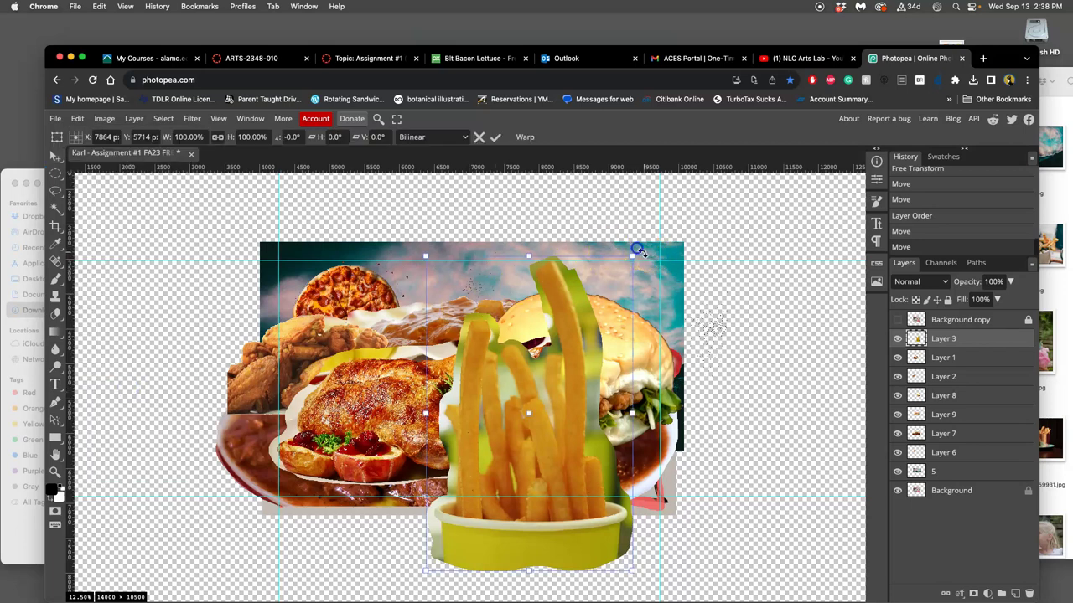
drag(637, 250, 631, 246)
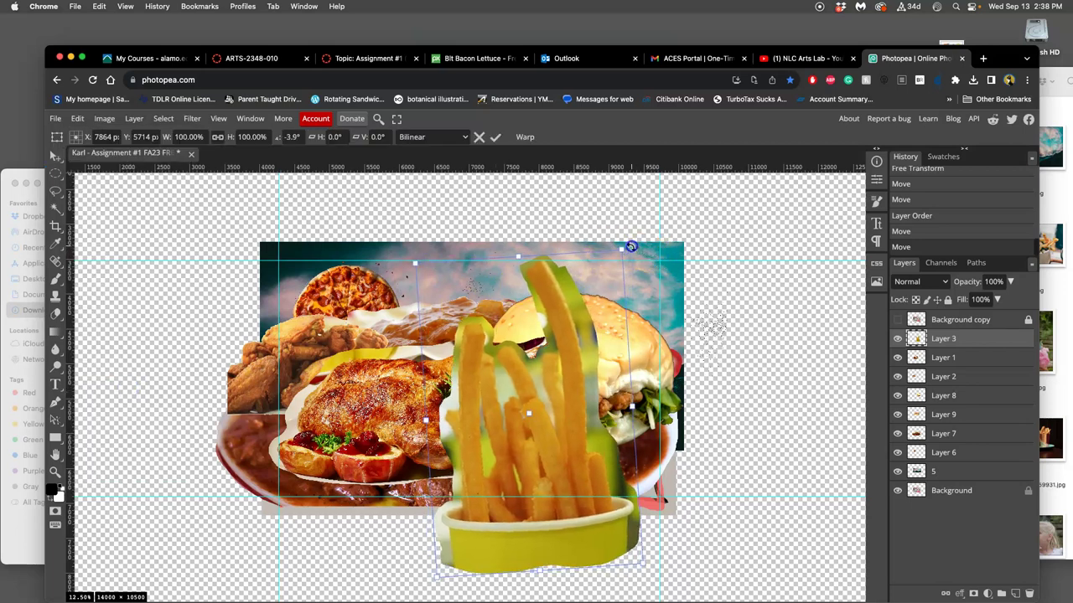
right_click(578, 340)
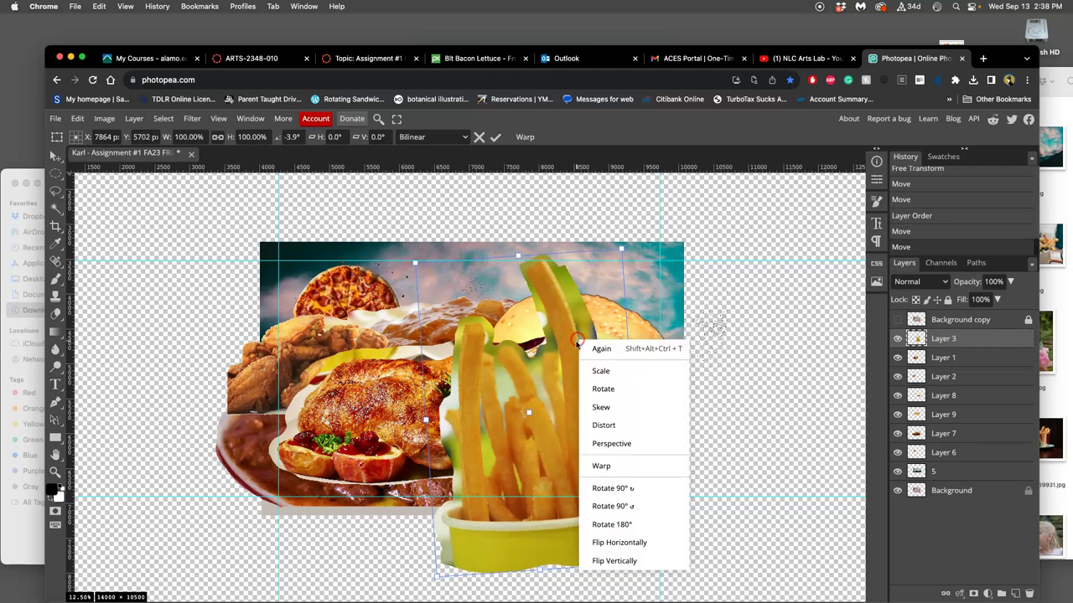
click(620, 539)
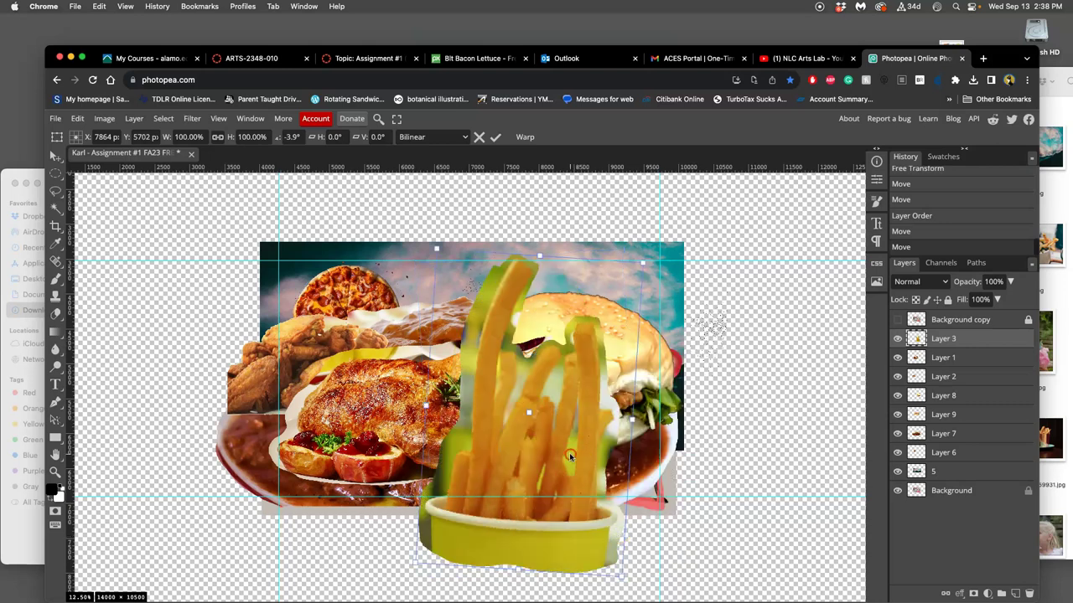
right_click(620, 537)
click(608, 571)
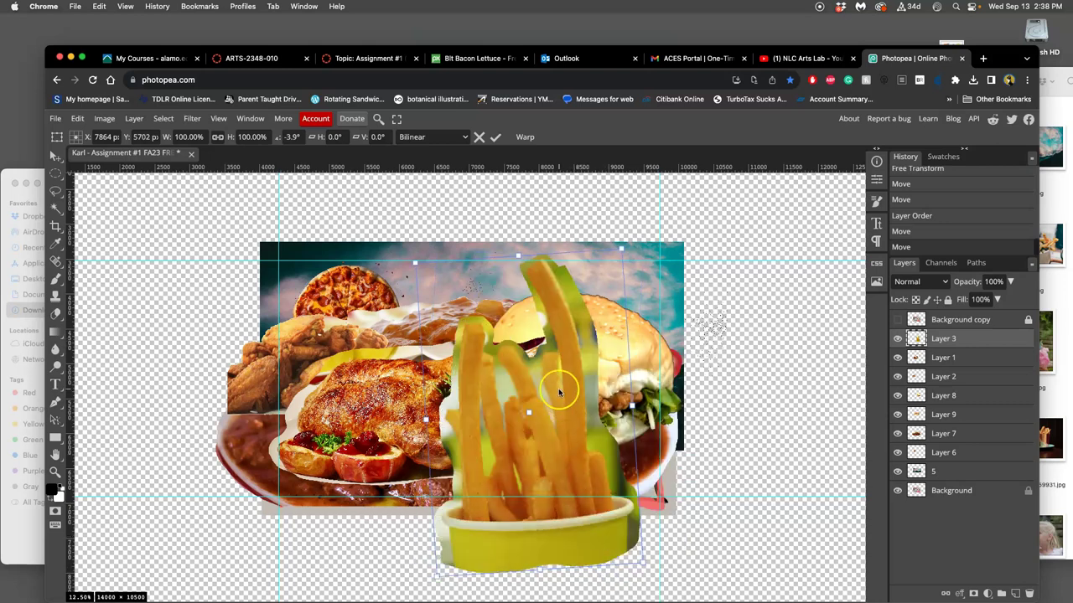
key(Return)
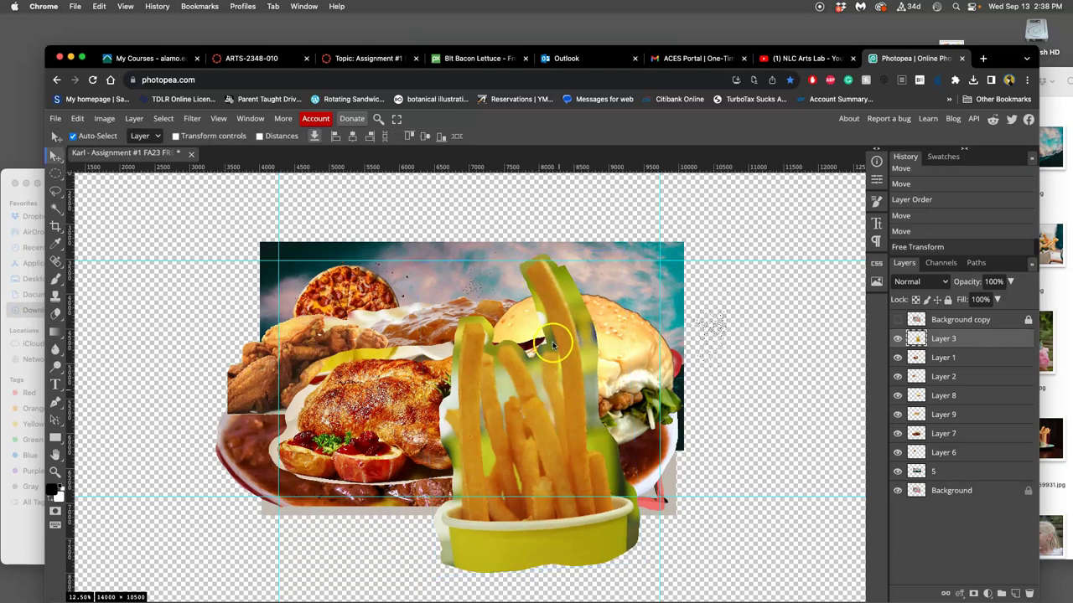
Step: Drag a horizontal guide to about Y 3311 px near the image's top edge
scroll(553, 344, up, 5)
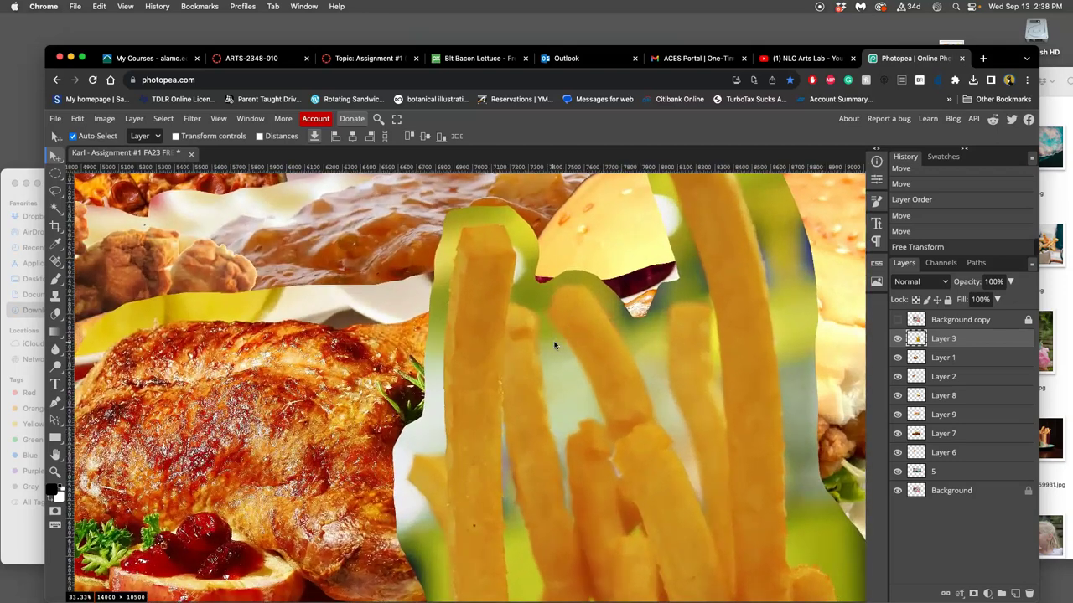
scroll(575, 350, up, 5)
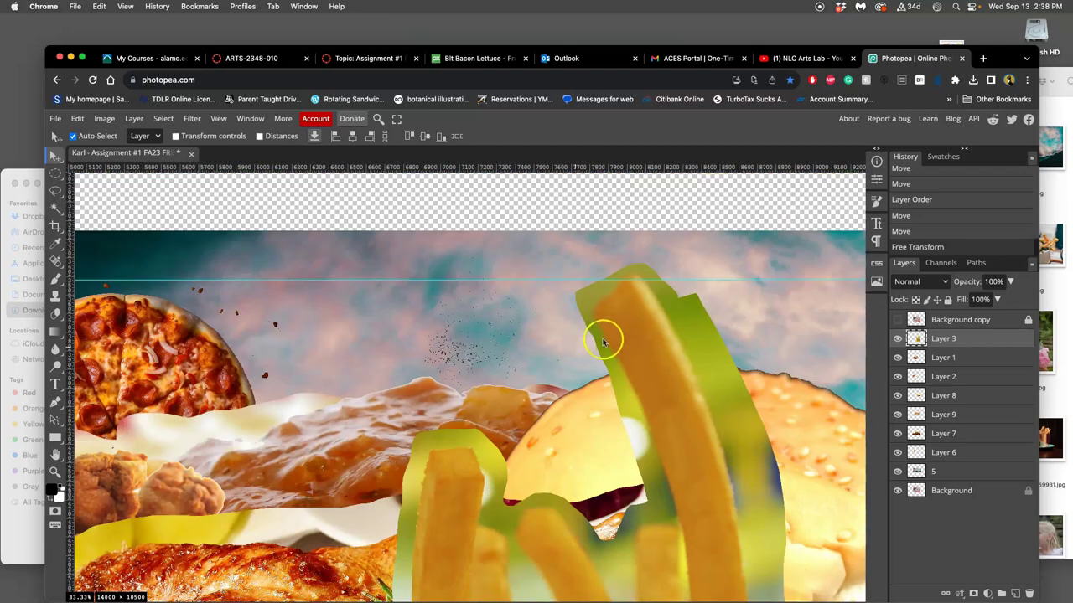
scroll(605, 341, down, 2)
scroll(620, 327, down, 2)
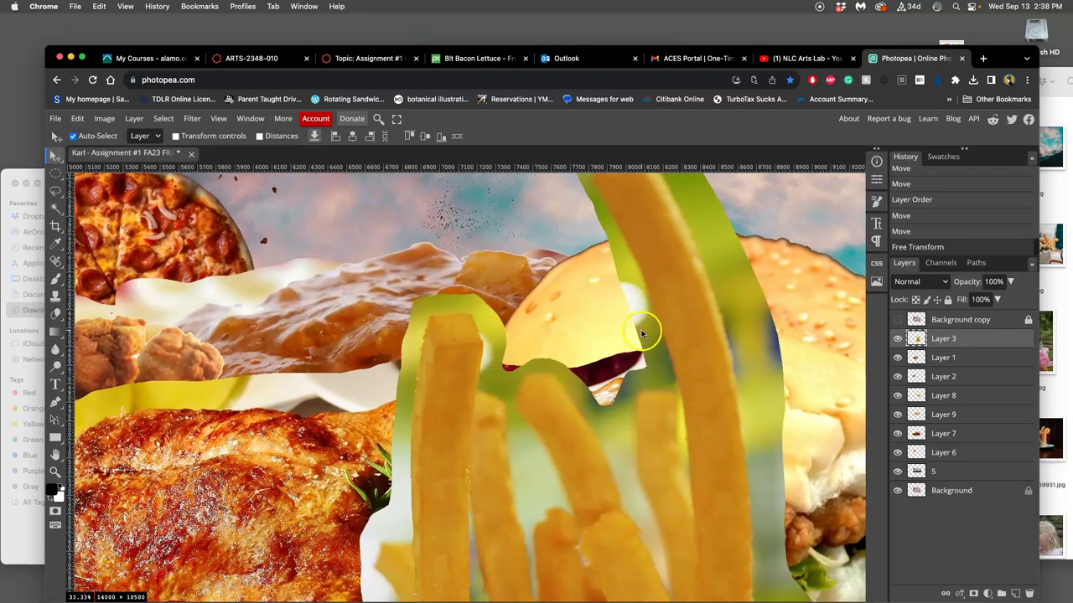
scroll(641, 335, down, 2)
scroll(641, 336, down, 3)
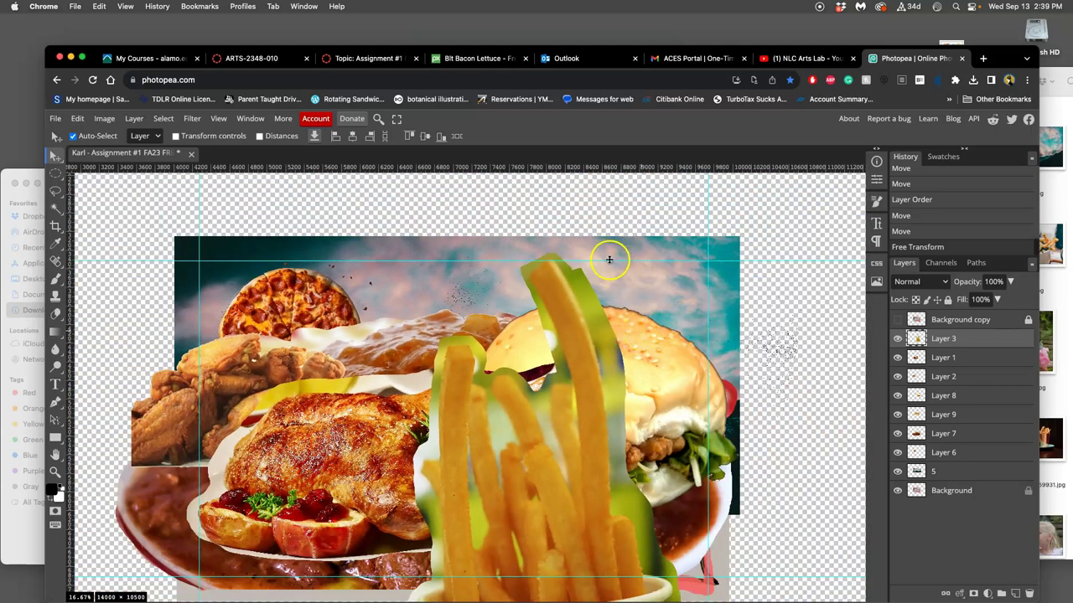
mouse_move(609, 261)
mouse_down()
mouse_move(610, 241)
mouse_move(609, 286)
mouse_move(609, 243)
mouse_up()
Step: Drop the horizontal guide on the collage's top edge and zoom to 33.33% on the burger and fries
click(550, 289)
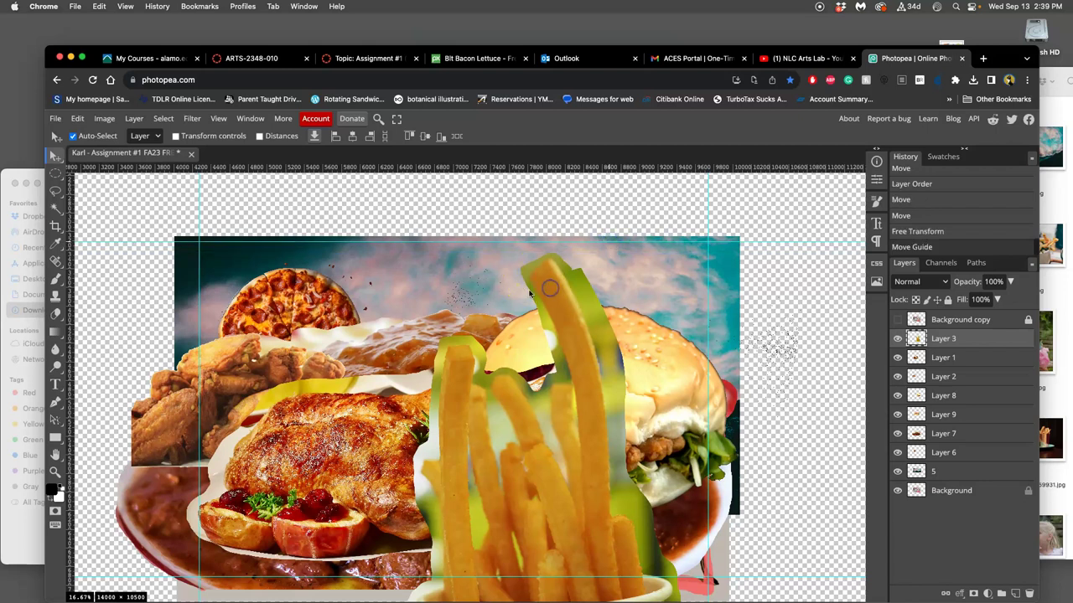
scroll(596, 322, down, 2)
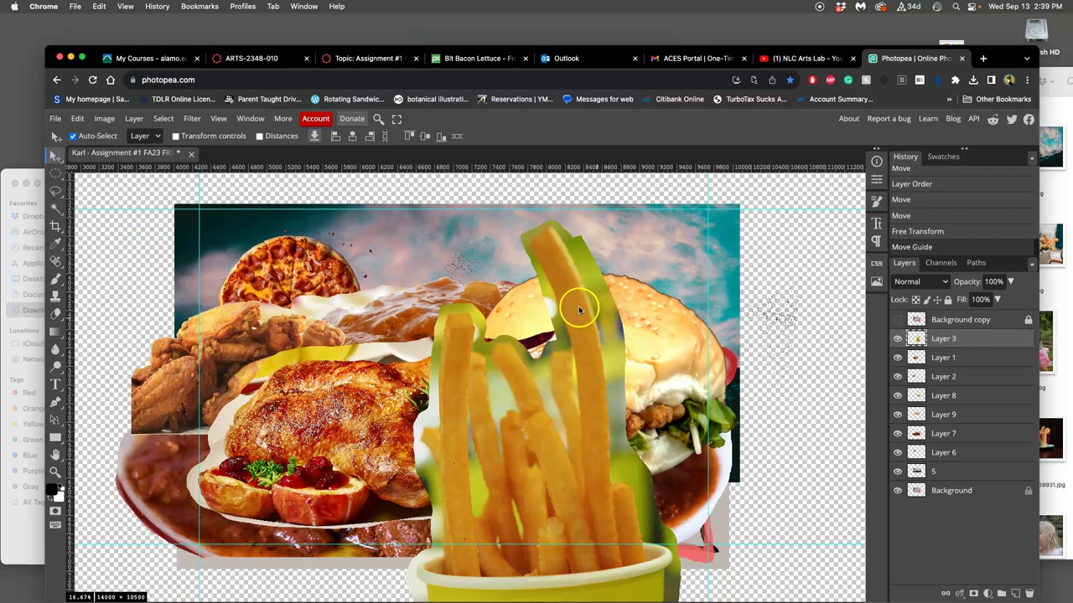
scroll(576, 310, up, 3)
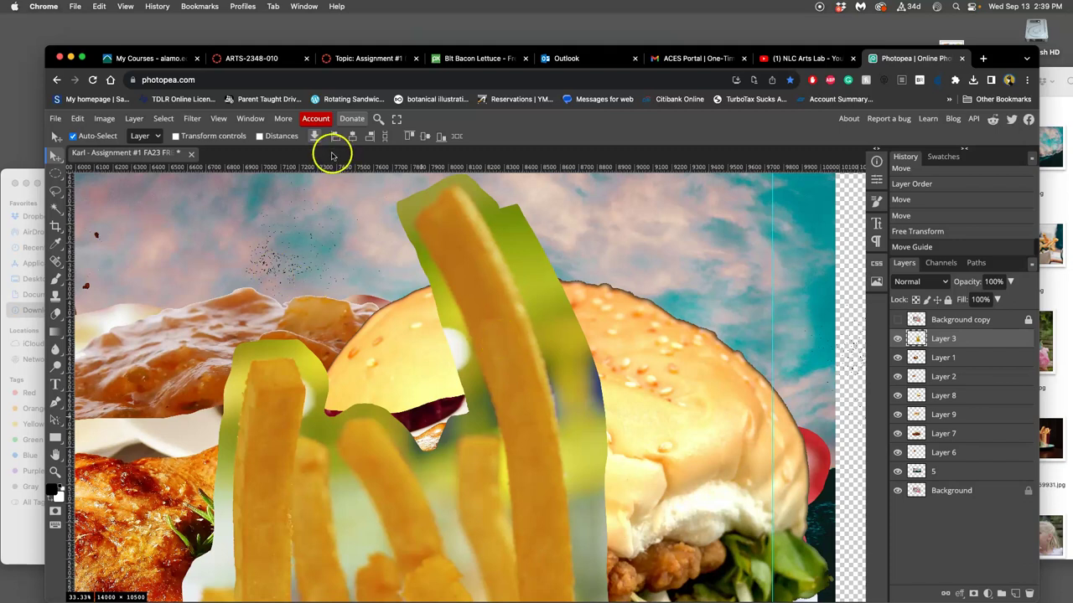
Step: Bring up Smart Sharpen for the fries layer, previewing Amount 150% and Radius 1.0 px
click(192, 119)
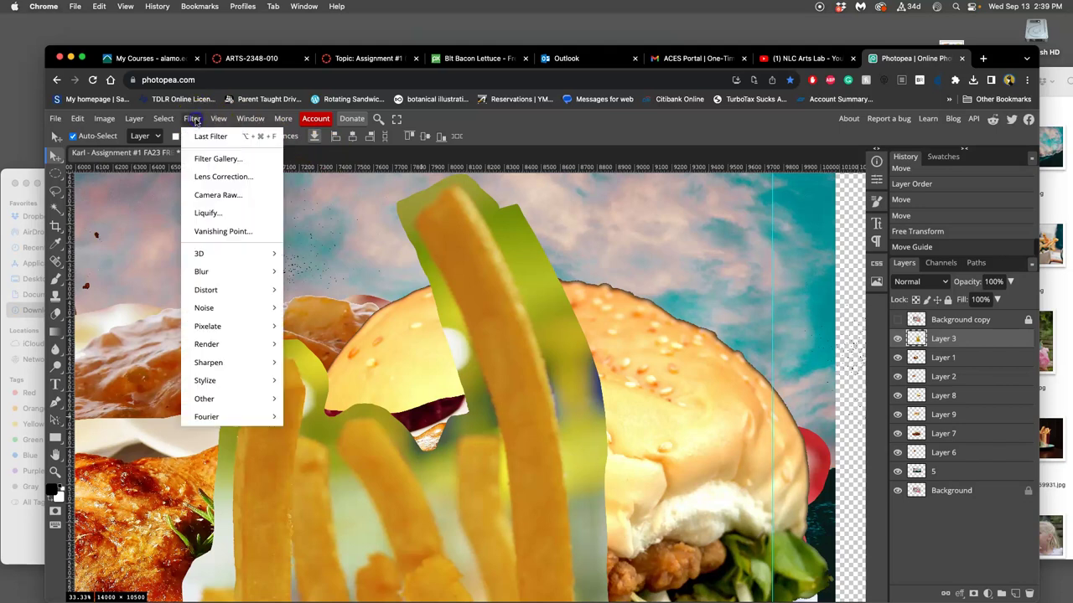
mouse_move(211, 274)
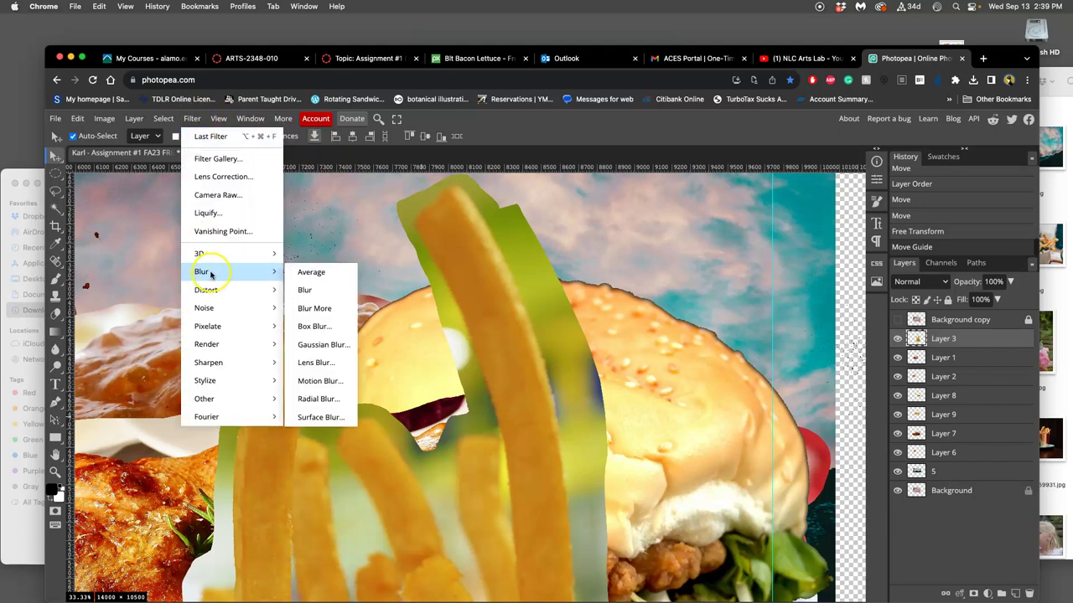
mouse_move(220, 367)
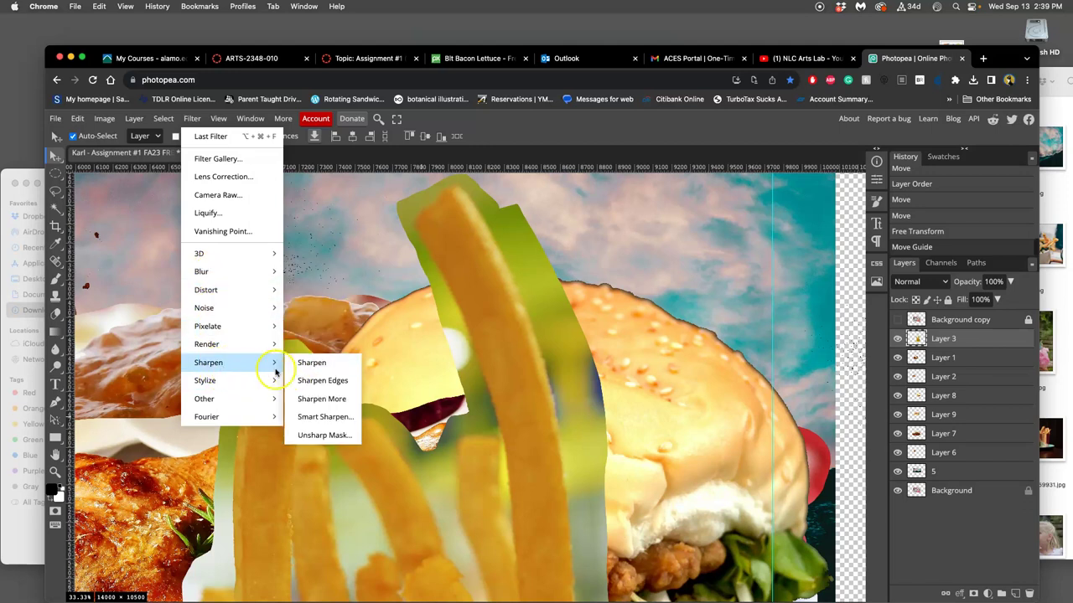
click(310, 416)
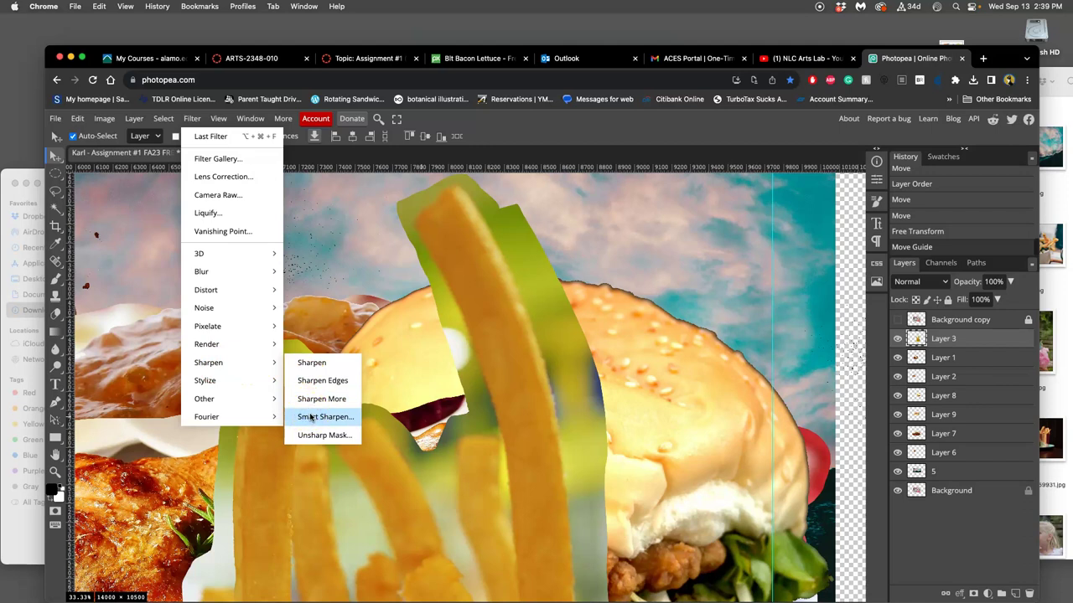
click(310, 416)
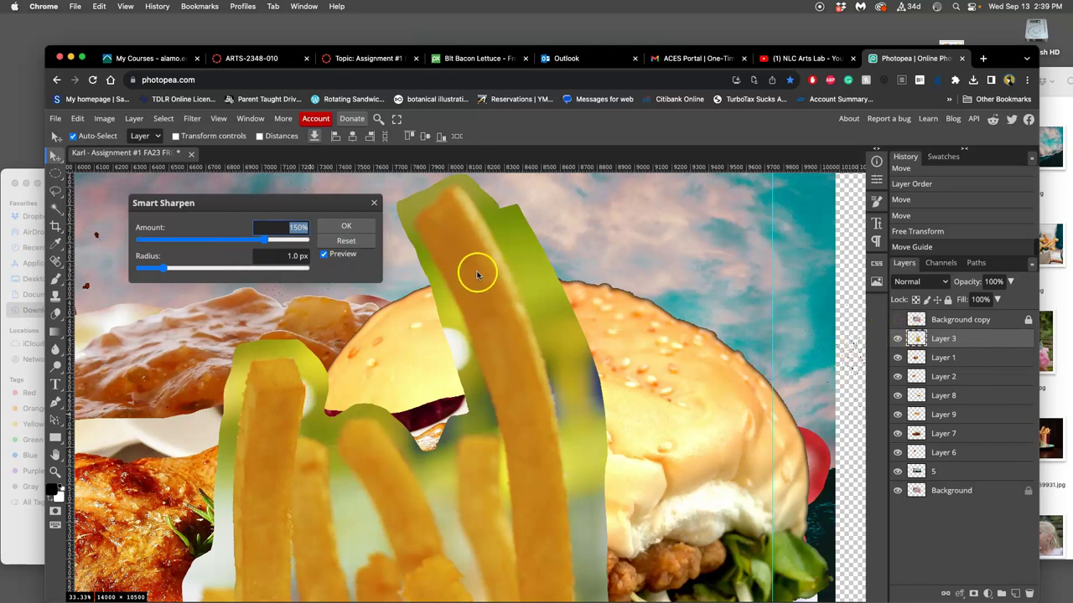
Step: Try different Smart Sharpen amounts, typing 100 and nudging the slider, then return to 100%
click(263, 241)
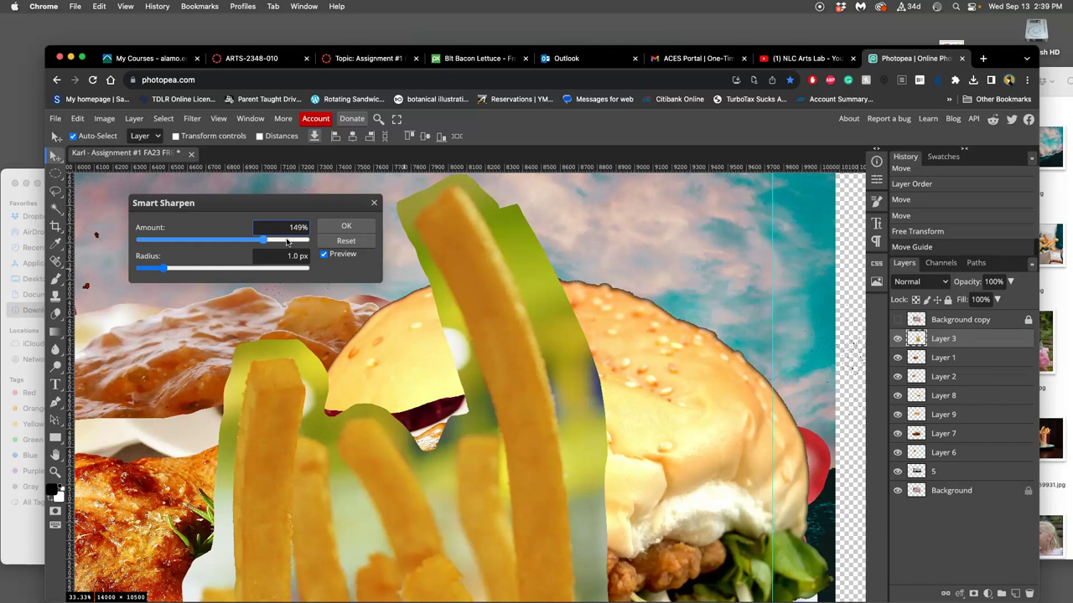
text(100)
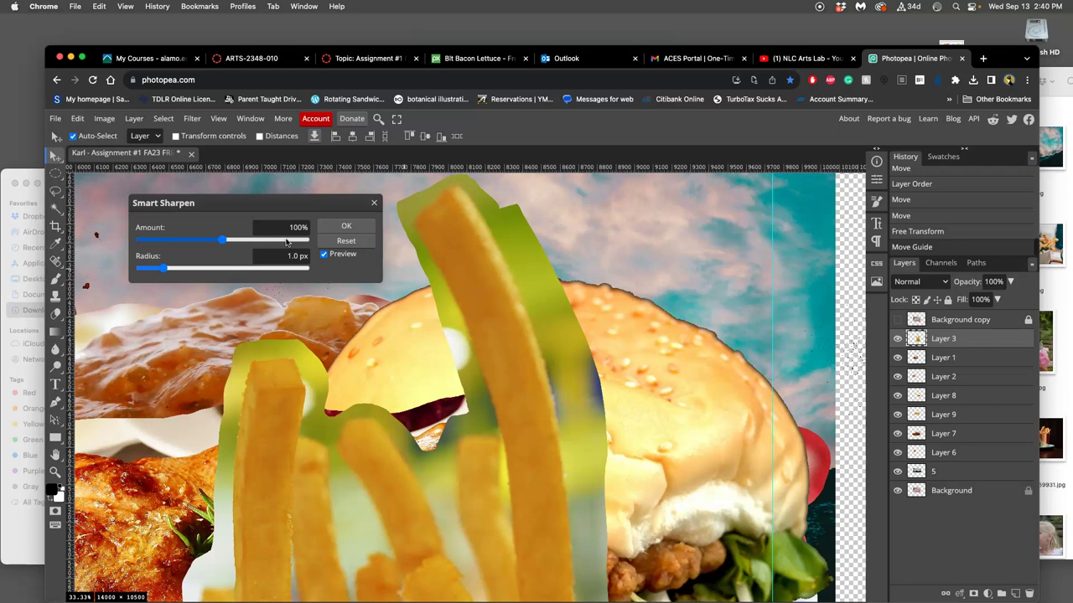
drag(224, 241, 231, 242)
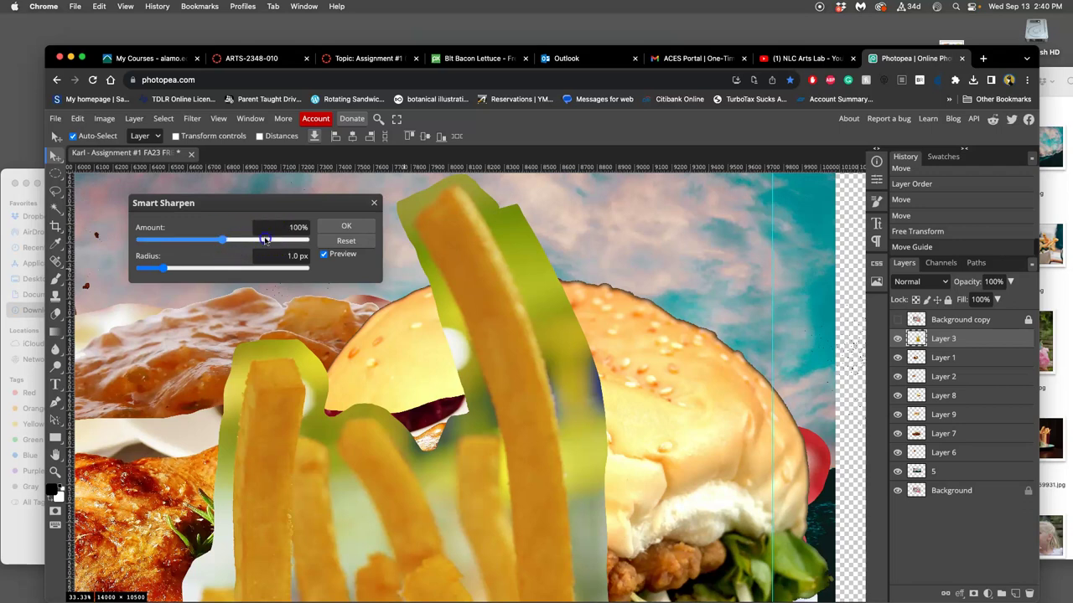
click(222, 256)
click(221, 255)
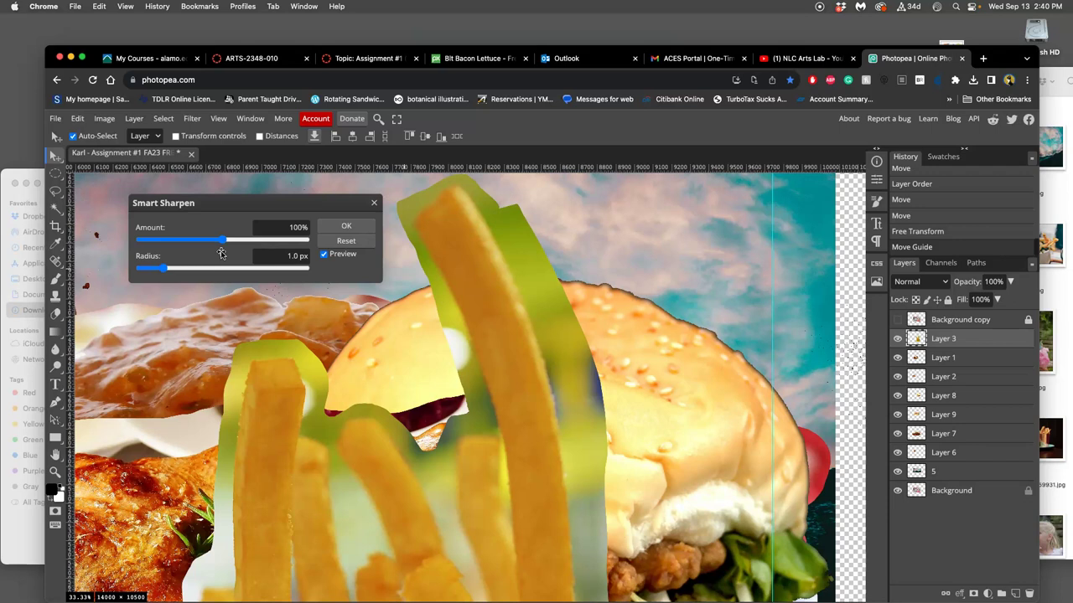
Step: Try different Smart Sharpen radius values, then close the dialog without applying the filter
click(252, 240)
click(193, 269)
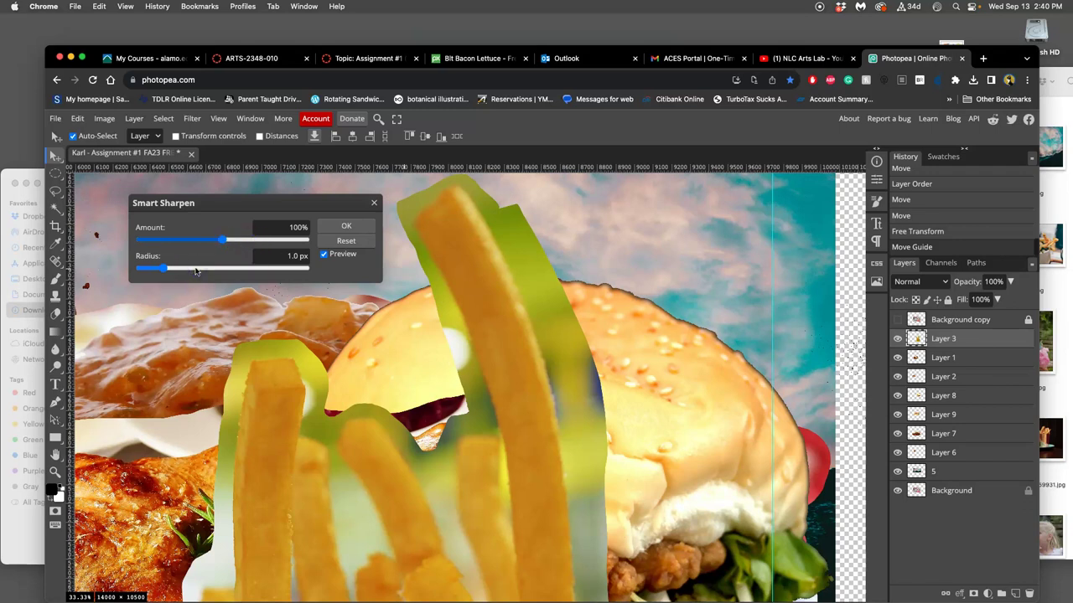
click(167, 268)
click(190, 269)
drag(191, 269, 194, 269)
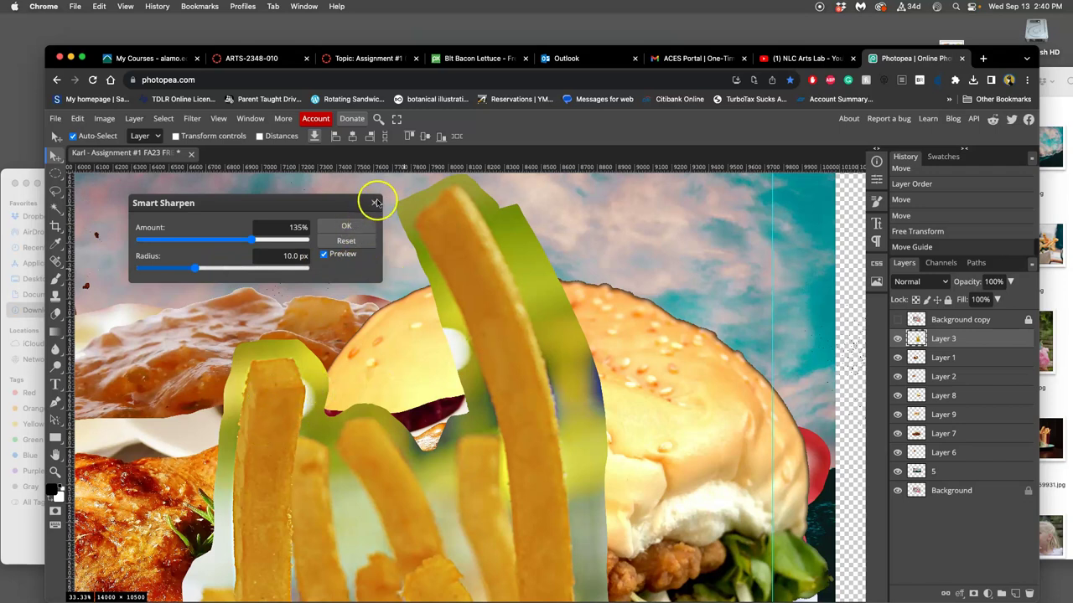
text(0)
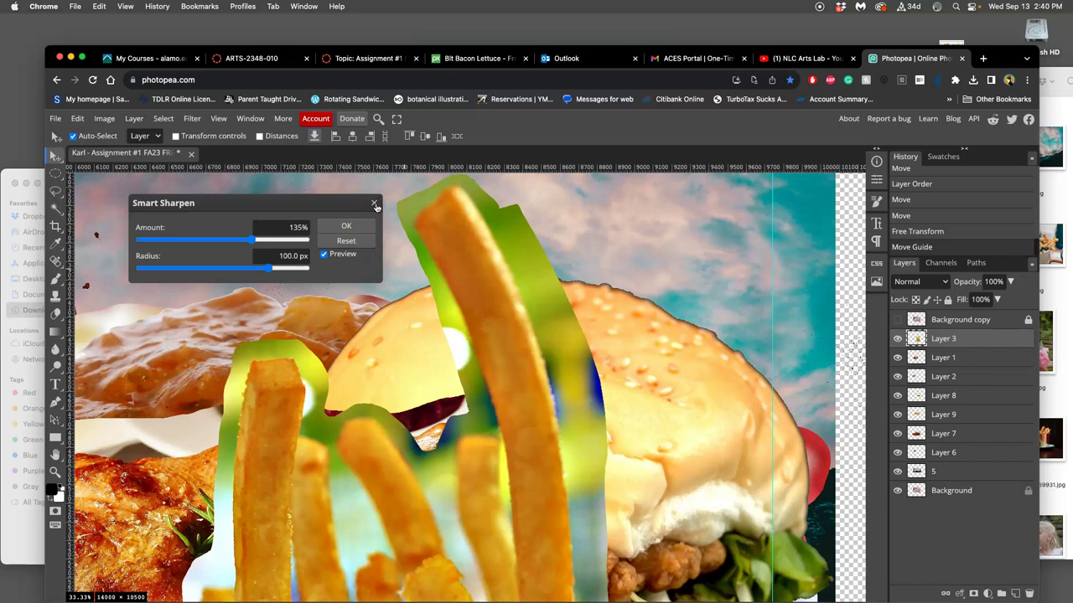
click(374, 206)
scroll(373, 218, down, 4)
Step: Crop the canvas inward around the food collage to 7072 × 4753 px
scroll(420, 258, down, 2)
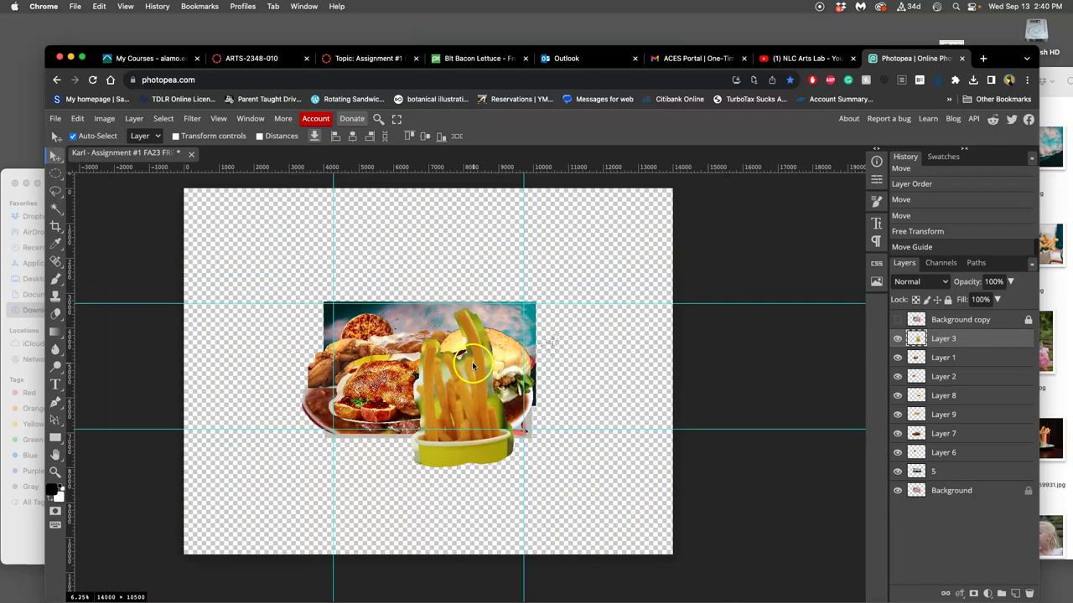
scroll(472, 361, down, 1)
click(56, 227)
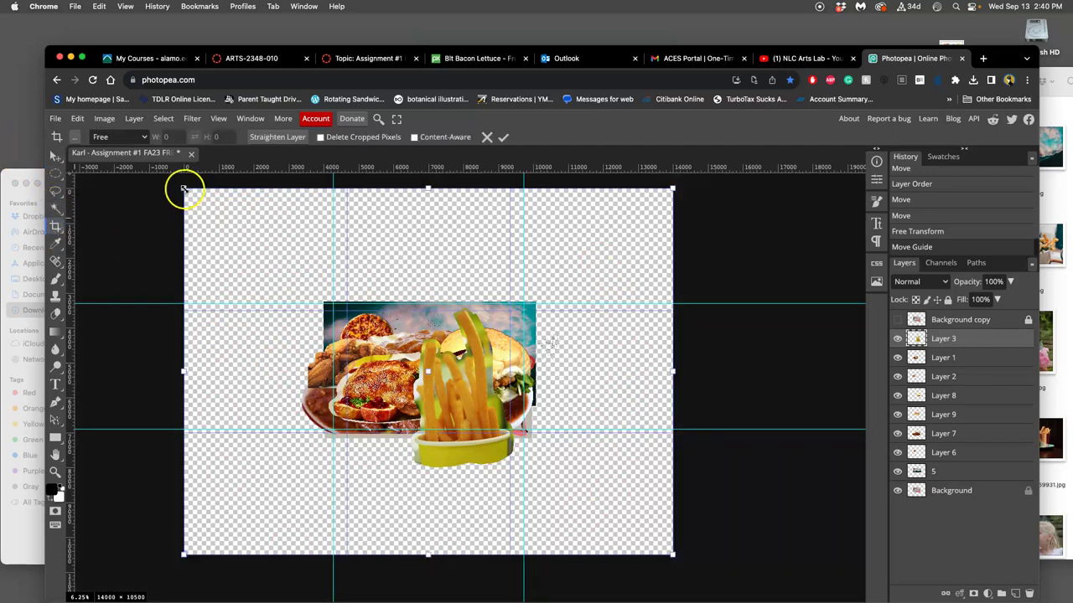
drag(184, 190, 296, 283)
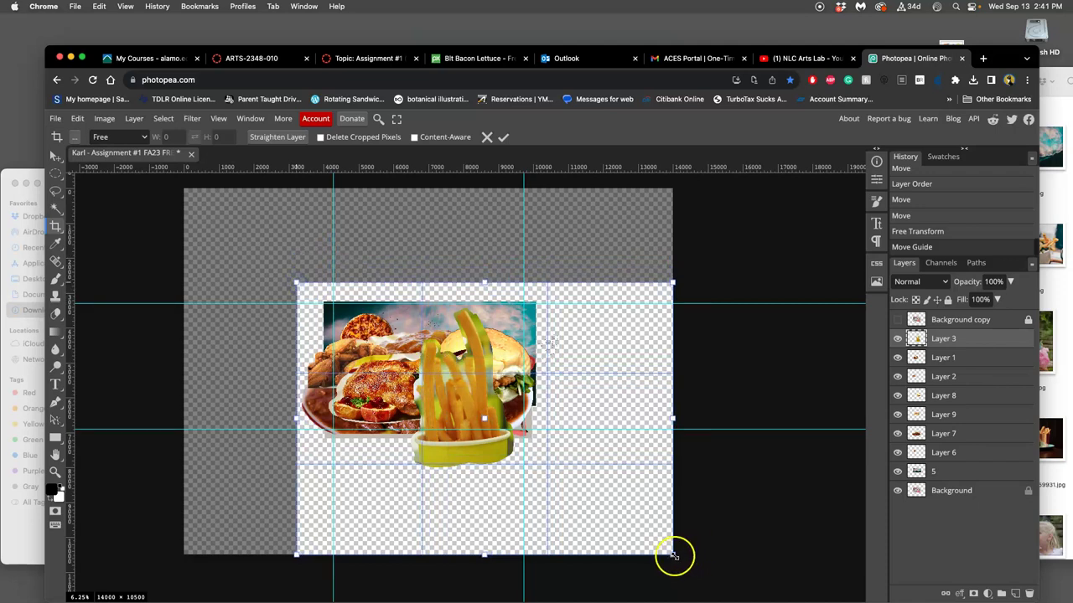
drag(673, 555, 542, 446)
key(Return)
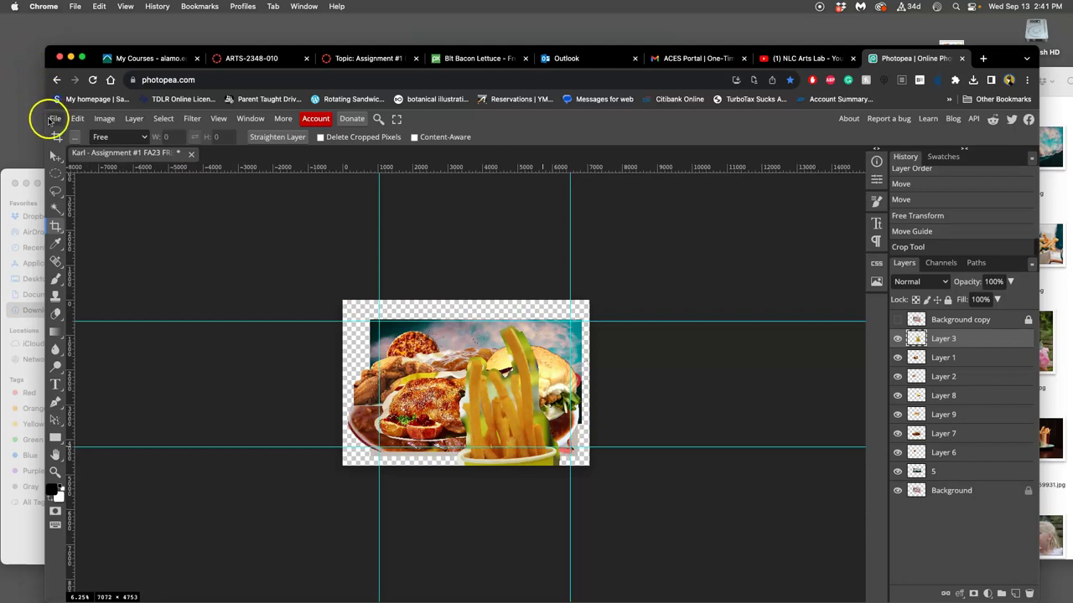
Step: Save the cropped collage file
click(55, 118)
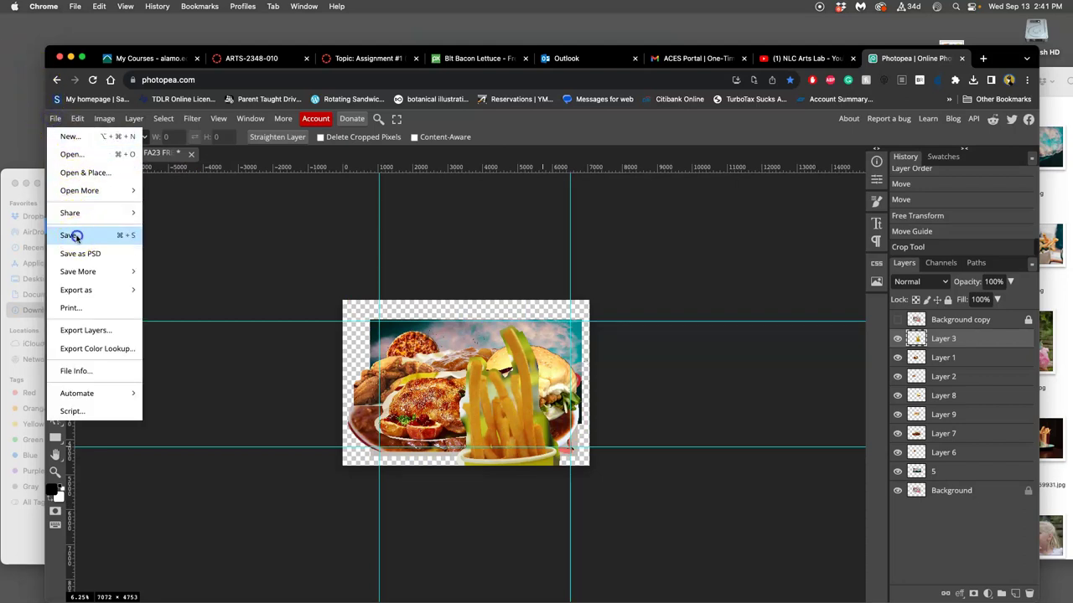
click(72, 236)
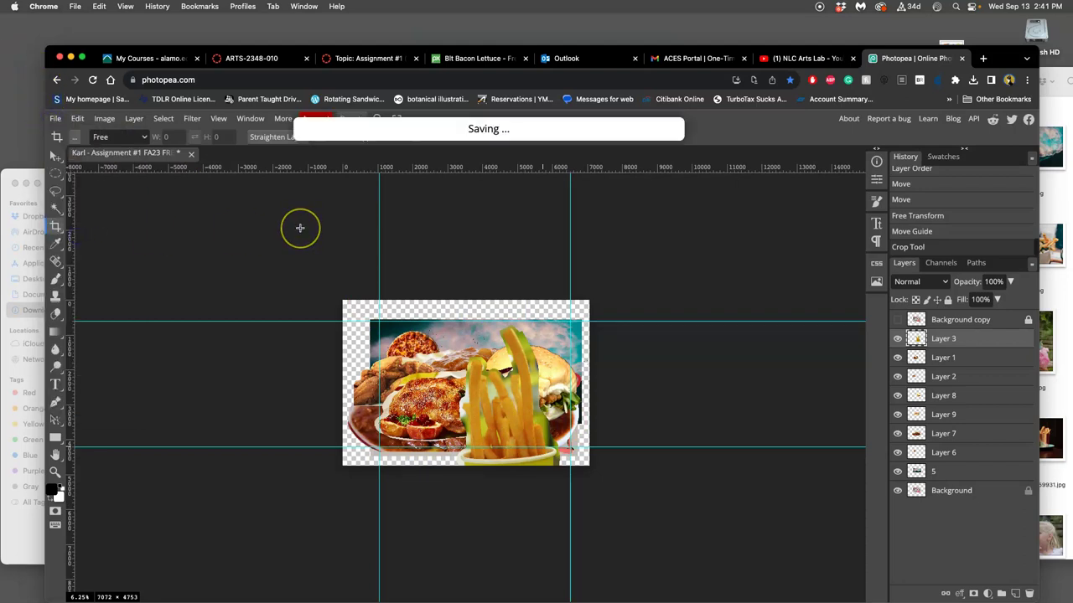
click(293, 221)
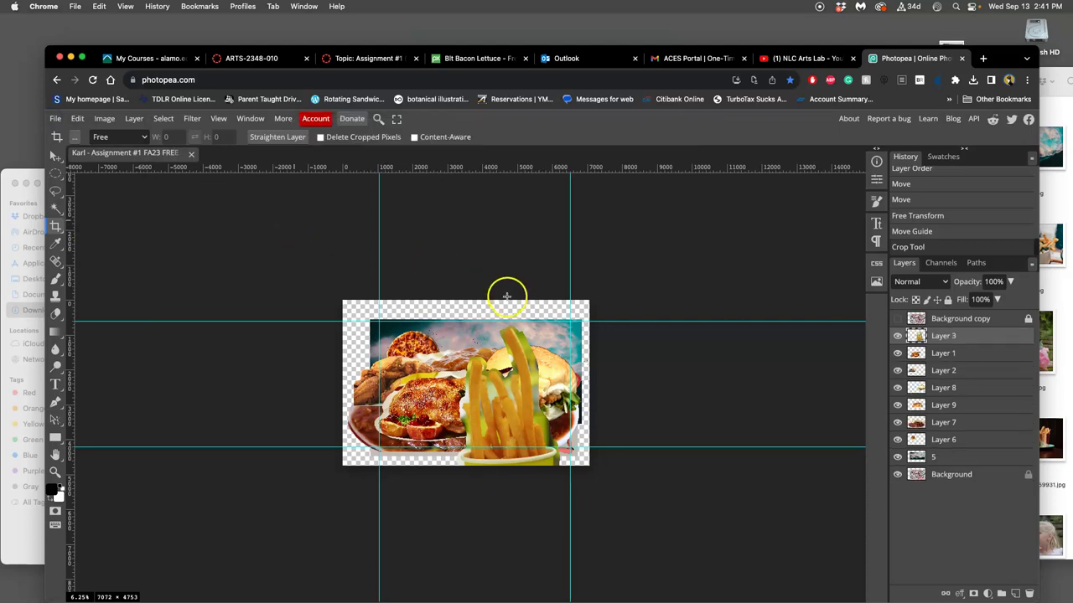
Step: Switch to the Move tool so the crop frame no longer covers the image
scroll(507, 292, up, 5)
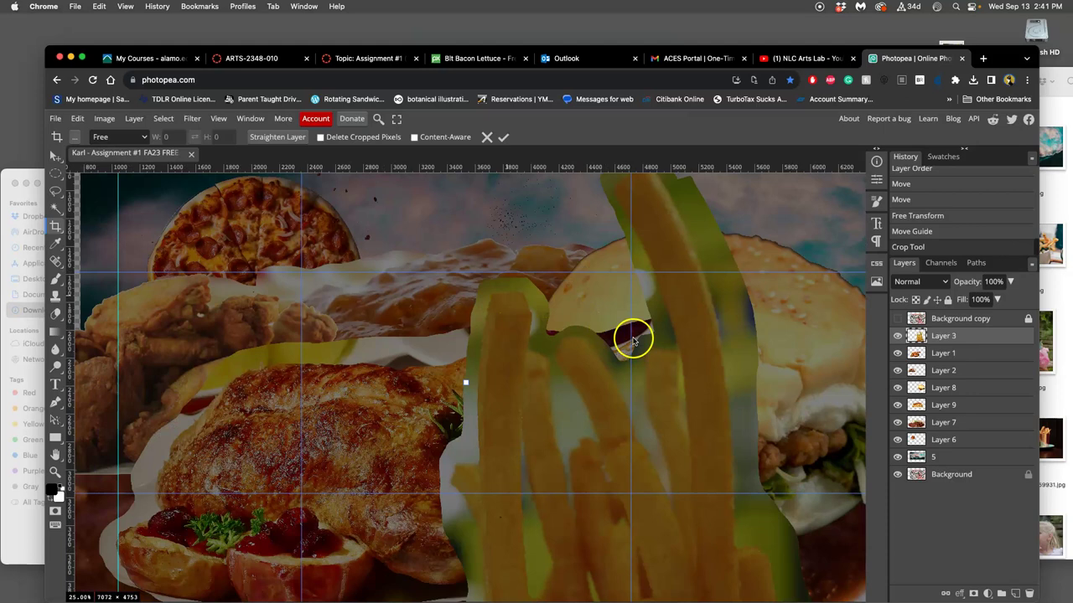
scroll(638, 343, down, 2)
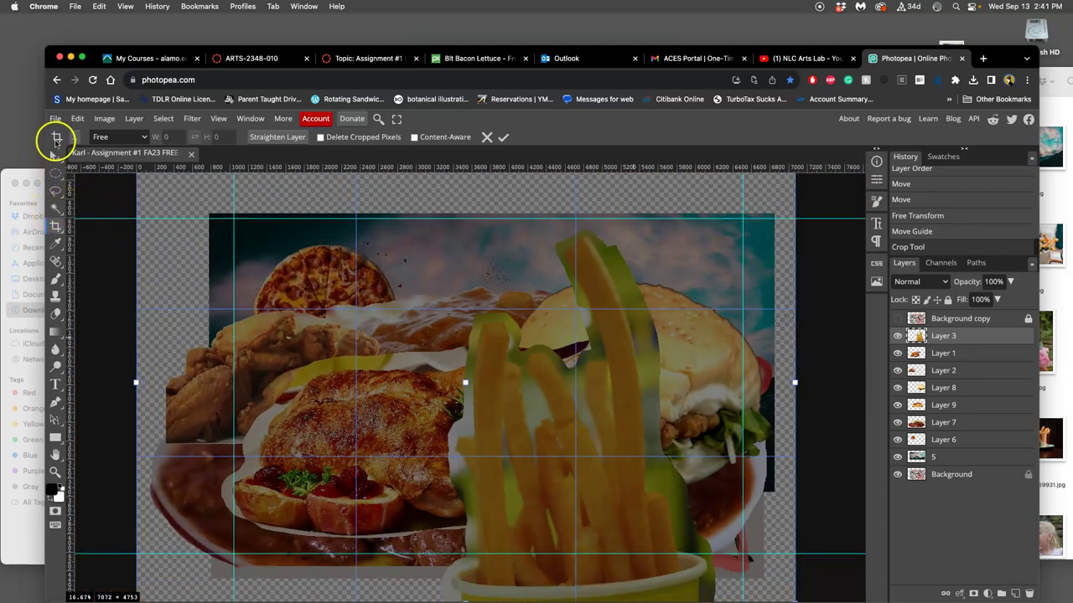
click(55, 156)
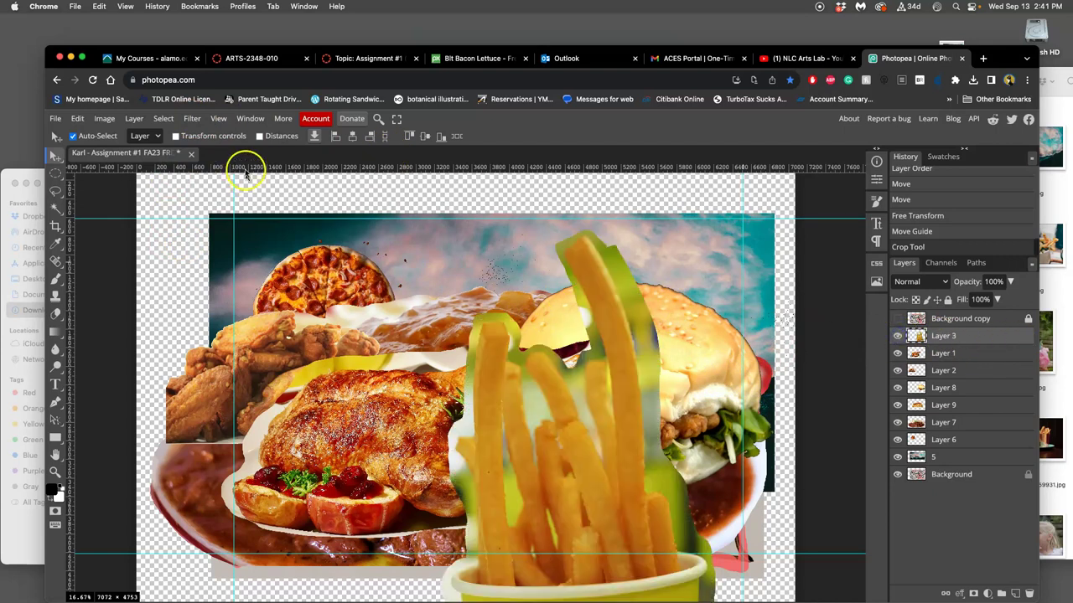
Step: Apply Smart Sharpen to the fries layer with Amount 100% and Radius 4.7 px
click(197, 119)
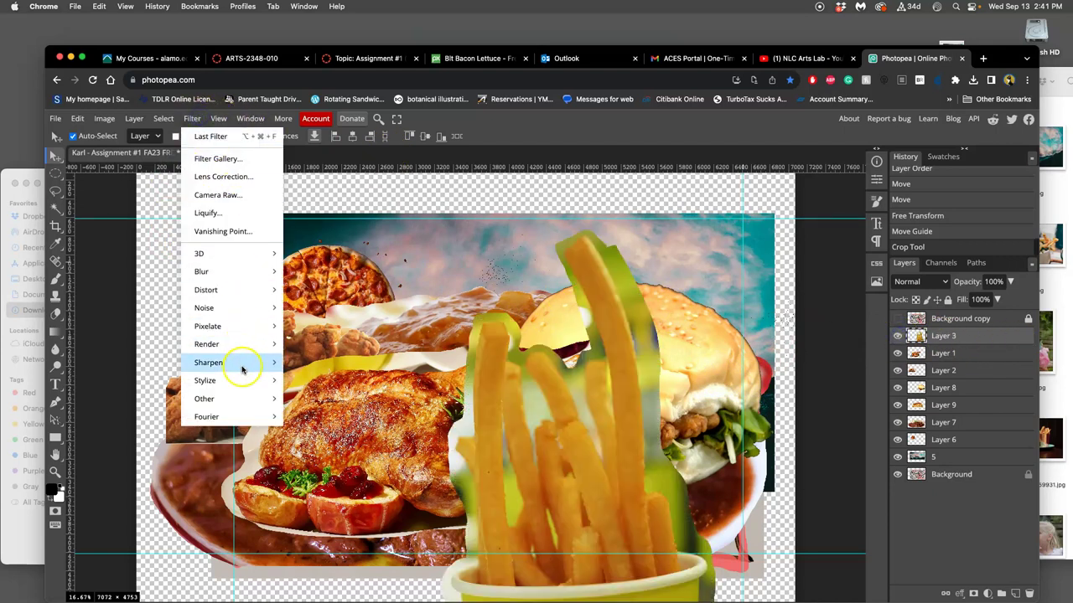
mouse_move(244, 363)
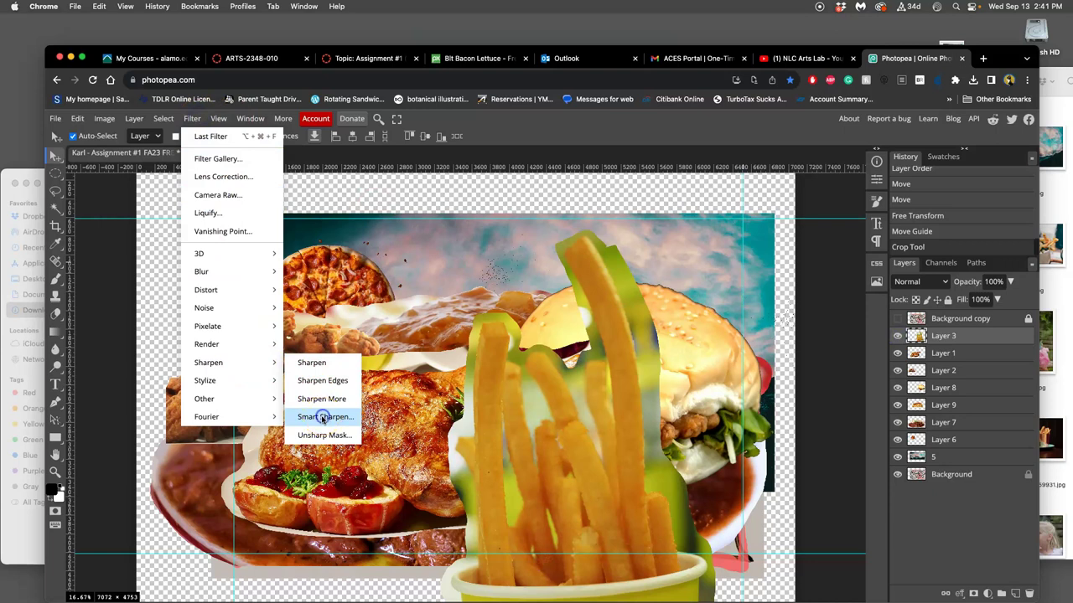
click(323, 417)
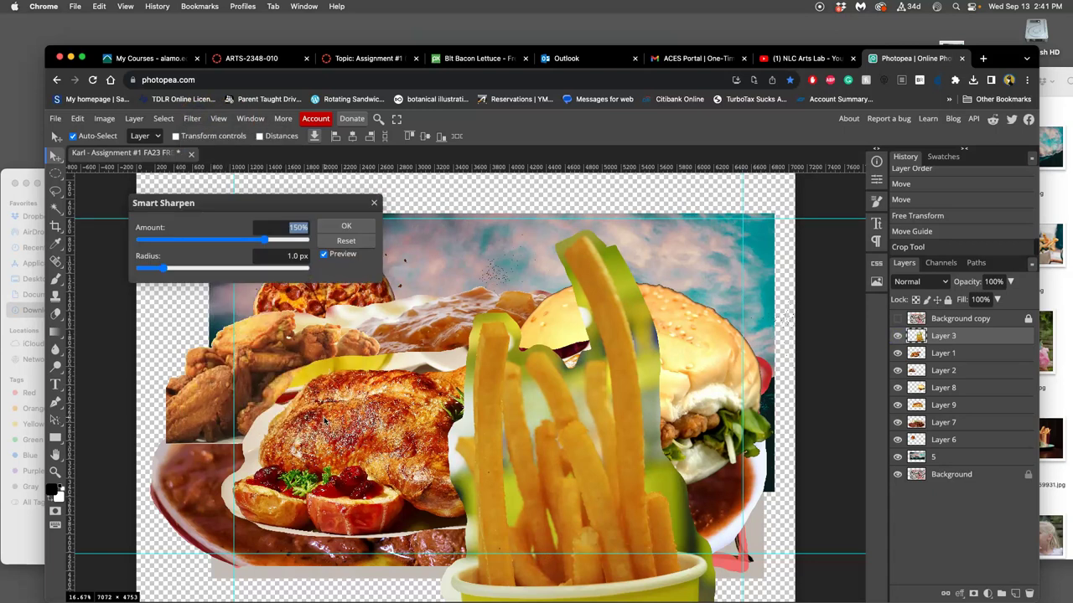
click(281, 240)
drag(288, 241, 222, 240)
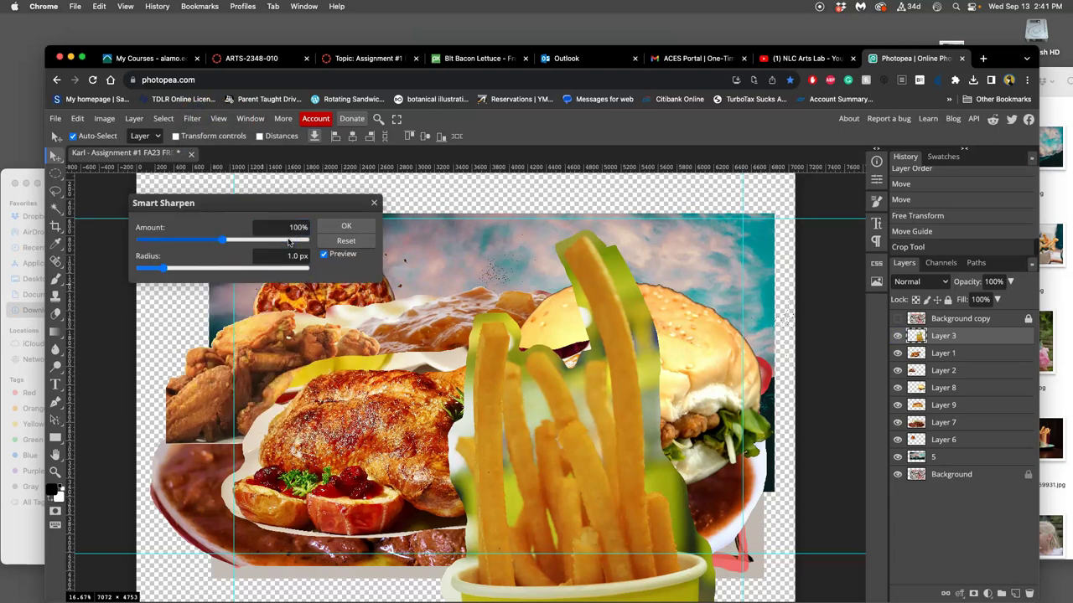
click(181, 268)
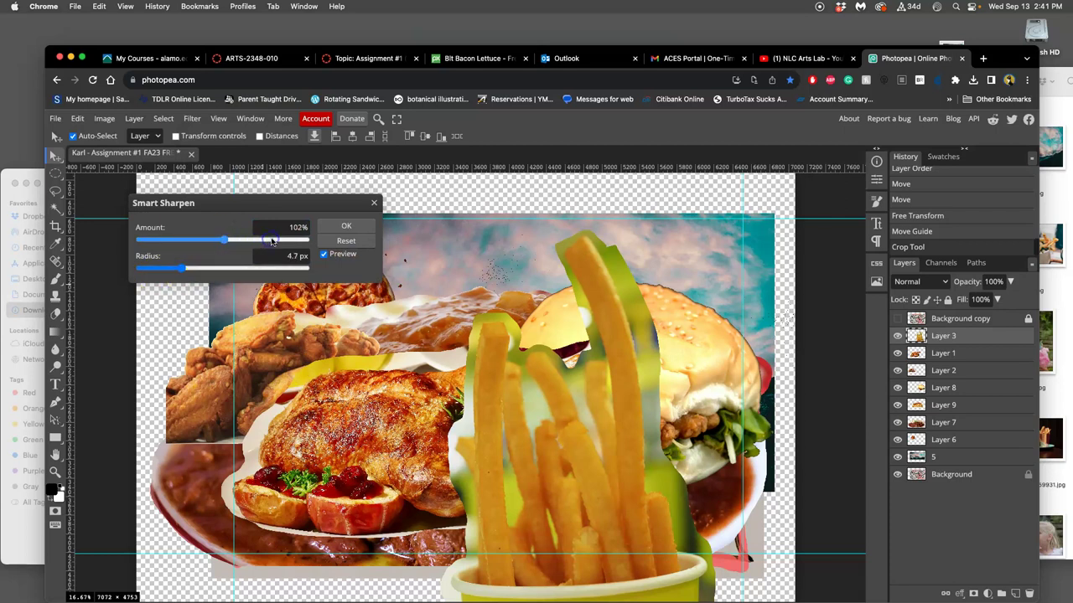
click(339, 227)
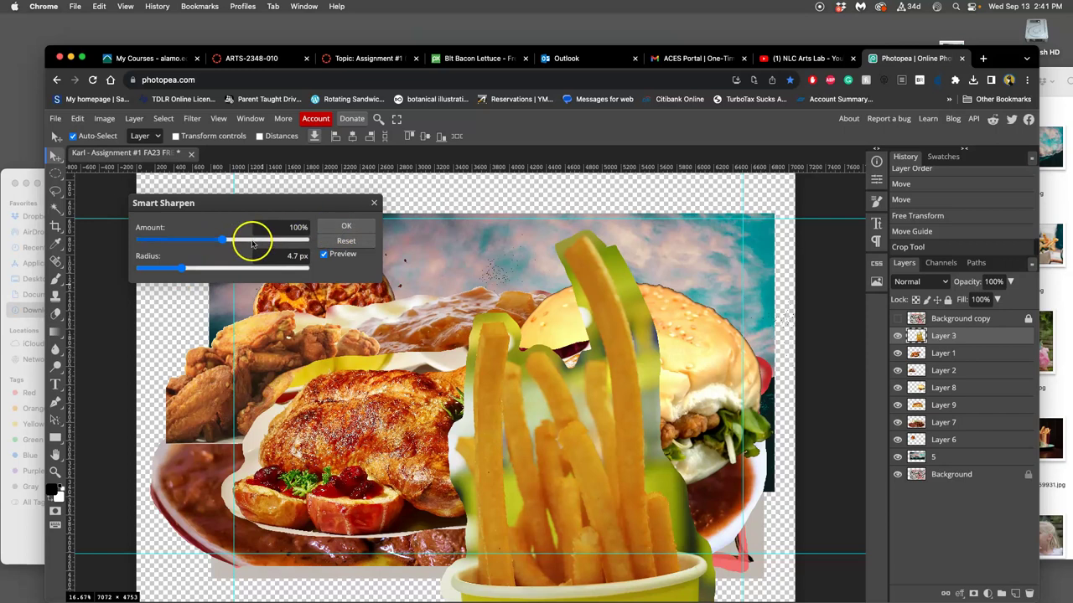
click(345, 225)
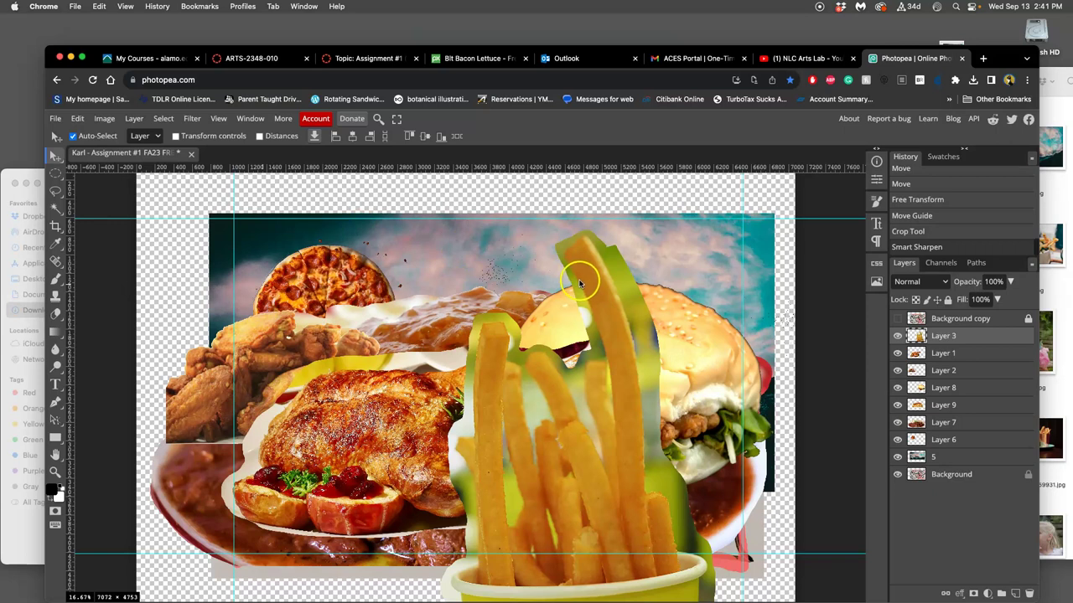
scroll(580, 283, up, 2)
scroll(632, 292, up, 1)
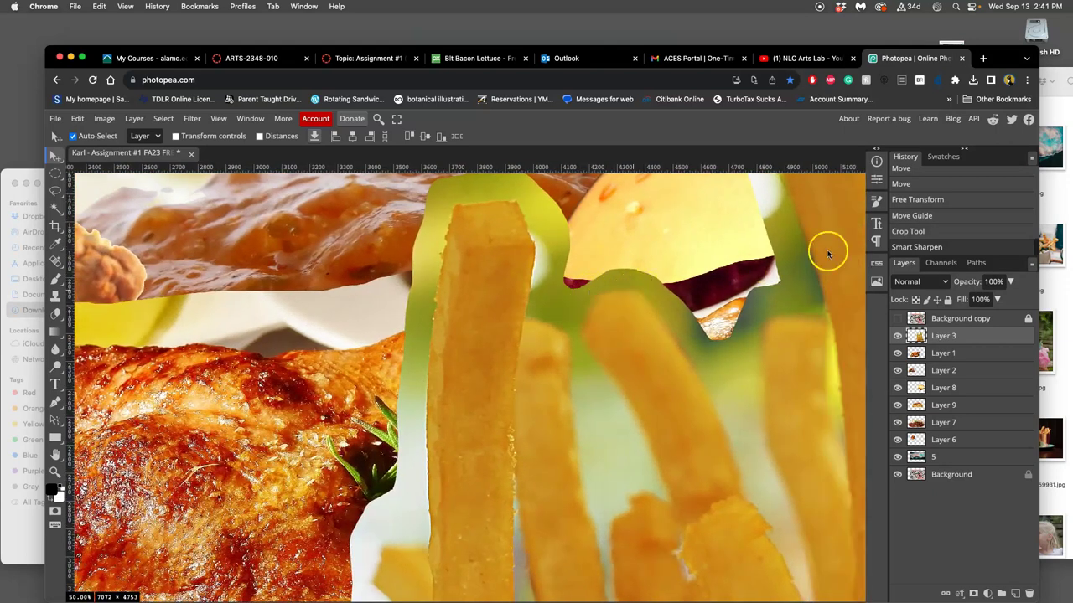
click(917, 235)
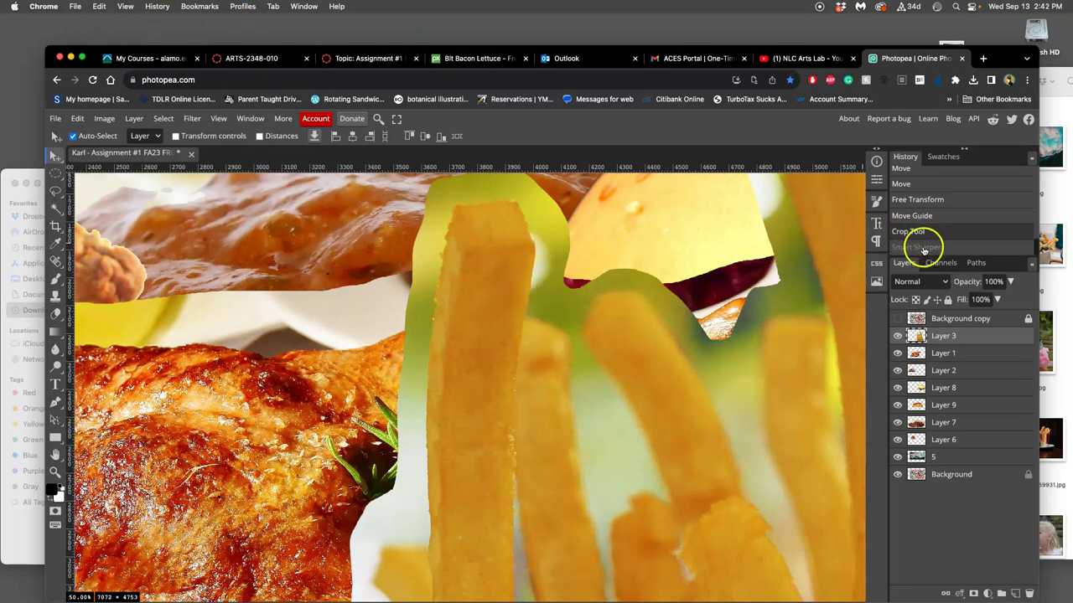
click(922, 247)
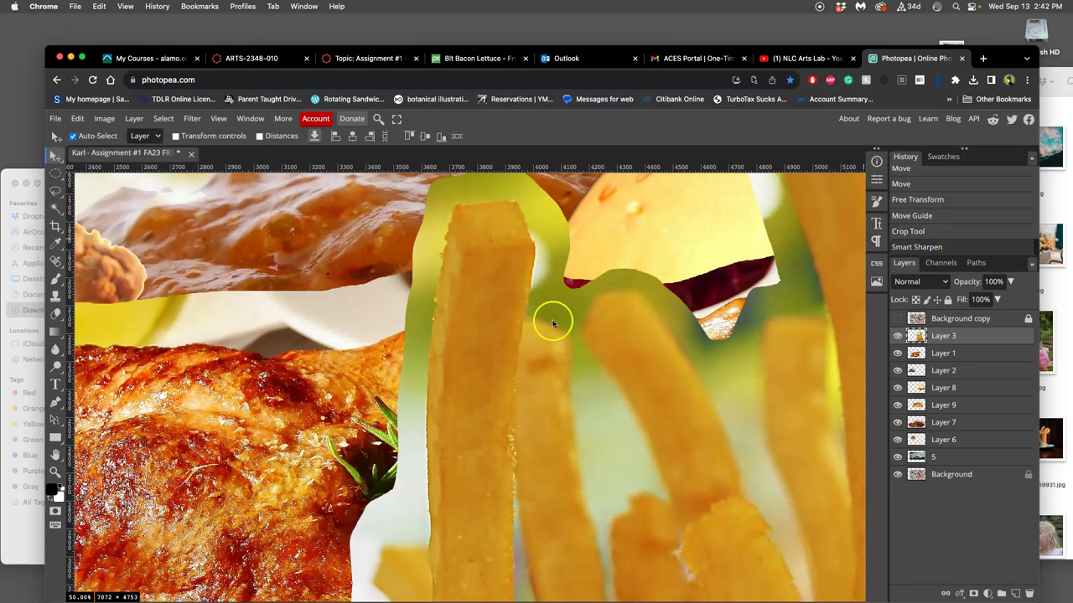
scroll(585, 325, right, 2)
scroll(585, 324, up, 5)
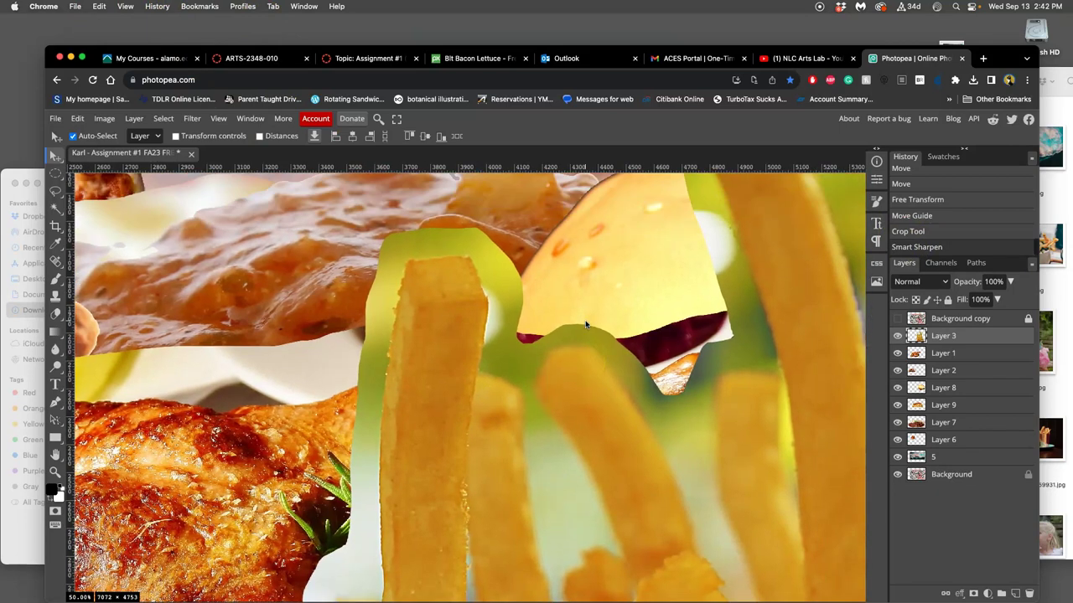
scroll(586, 324, up, 1)
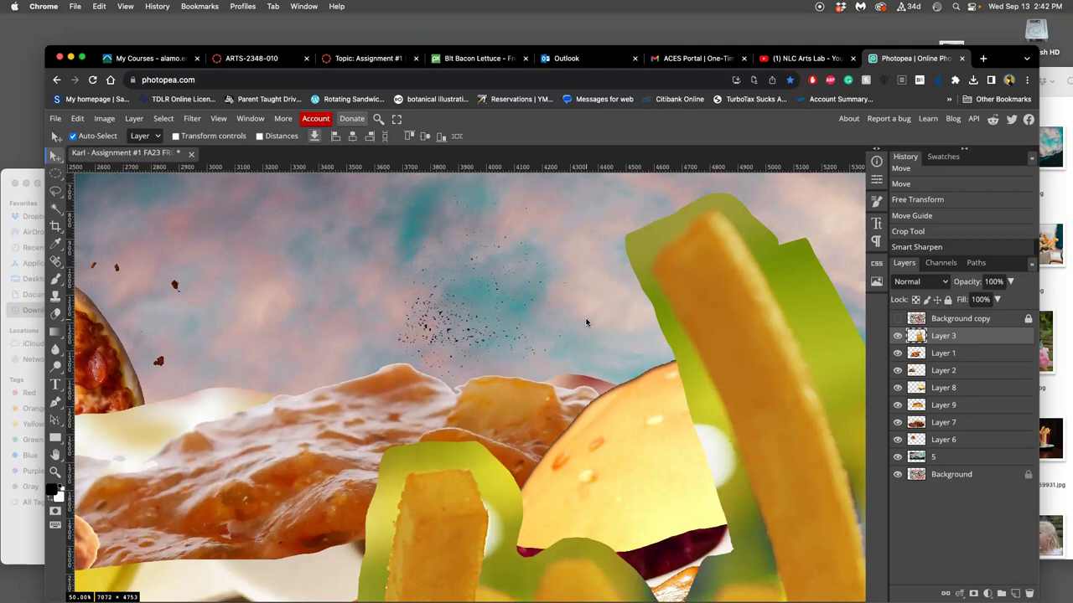
scroll(586, 322, right, 8)
scroll(588, 321, down, 5)
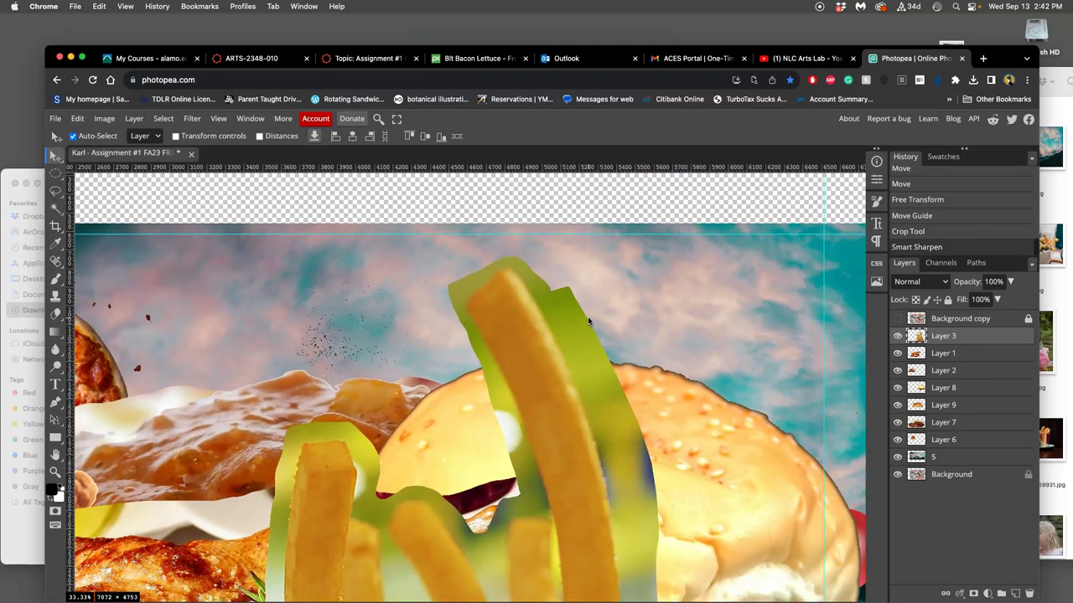
Step: Set up the Sharpen tool with a softer hardness and a 386 px brush
right_click(57, 351)
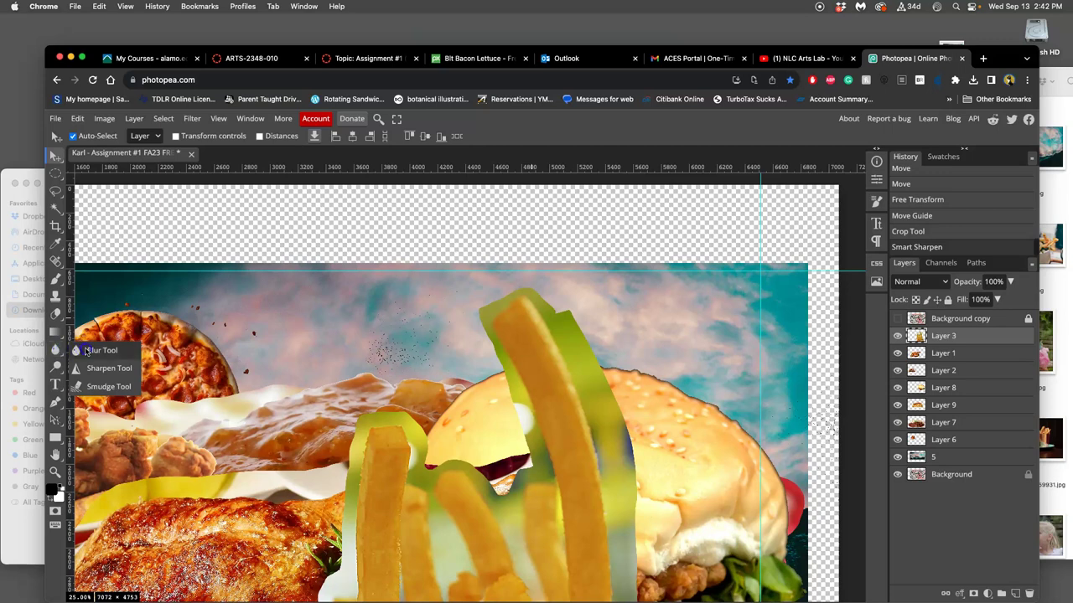
click(92, 368)
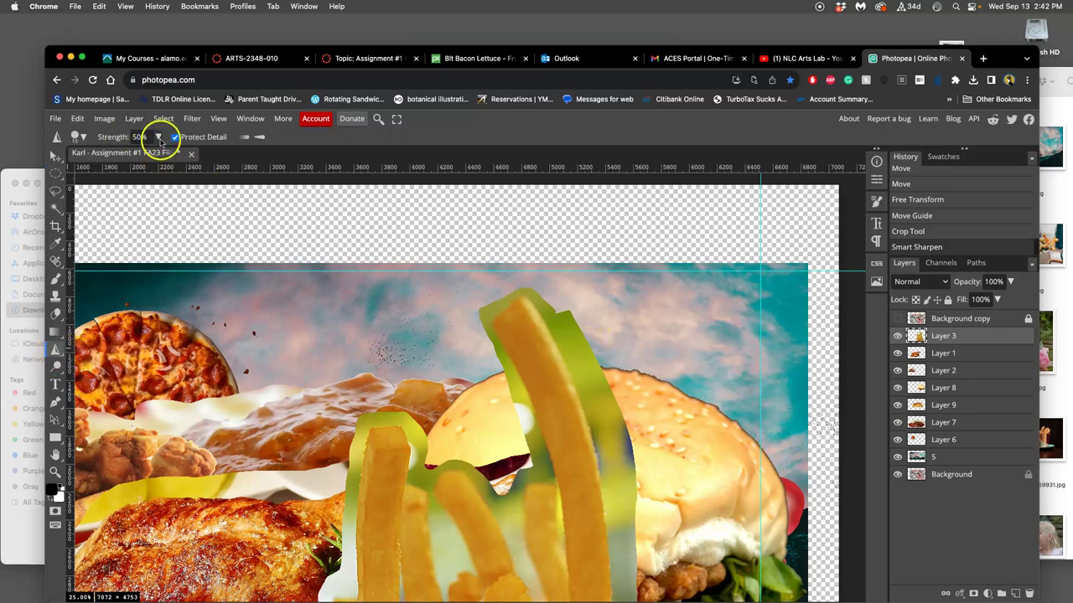
click(83, 136)
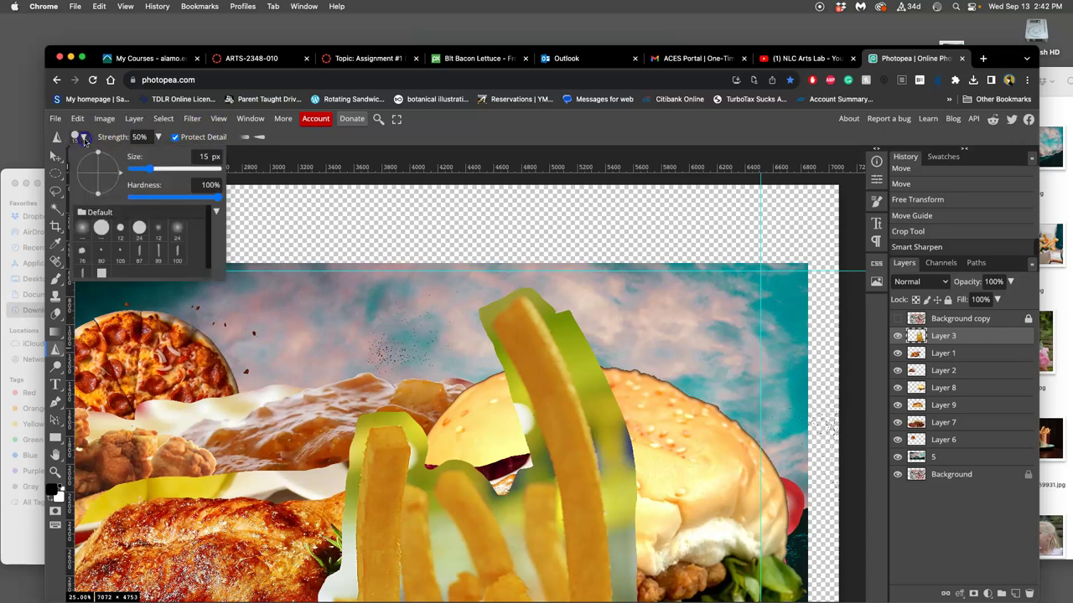
drag(170, 189, 164, 199)
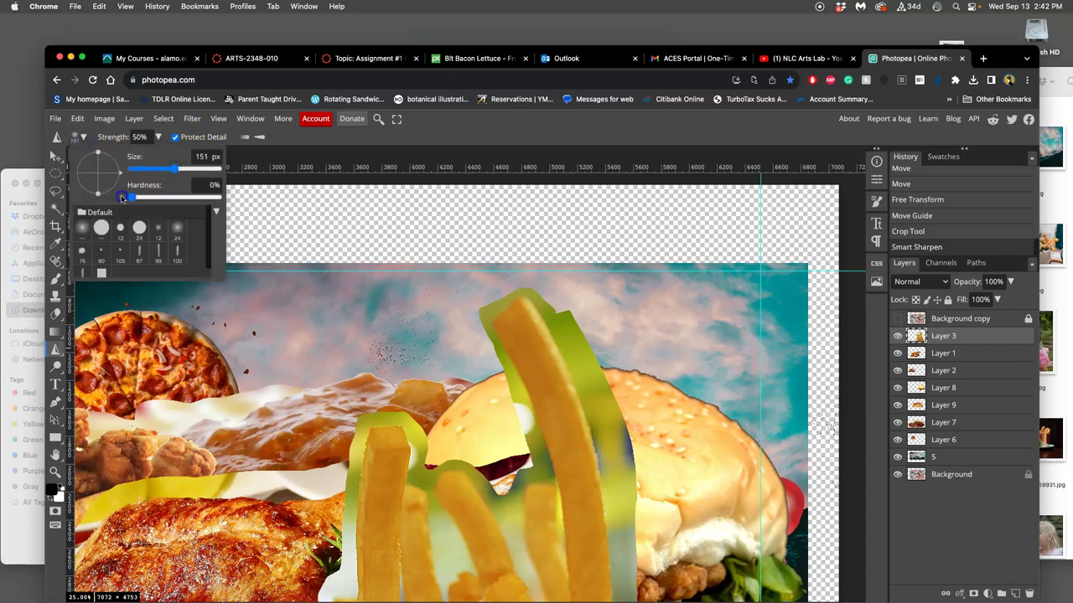
click(259, 137)
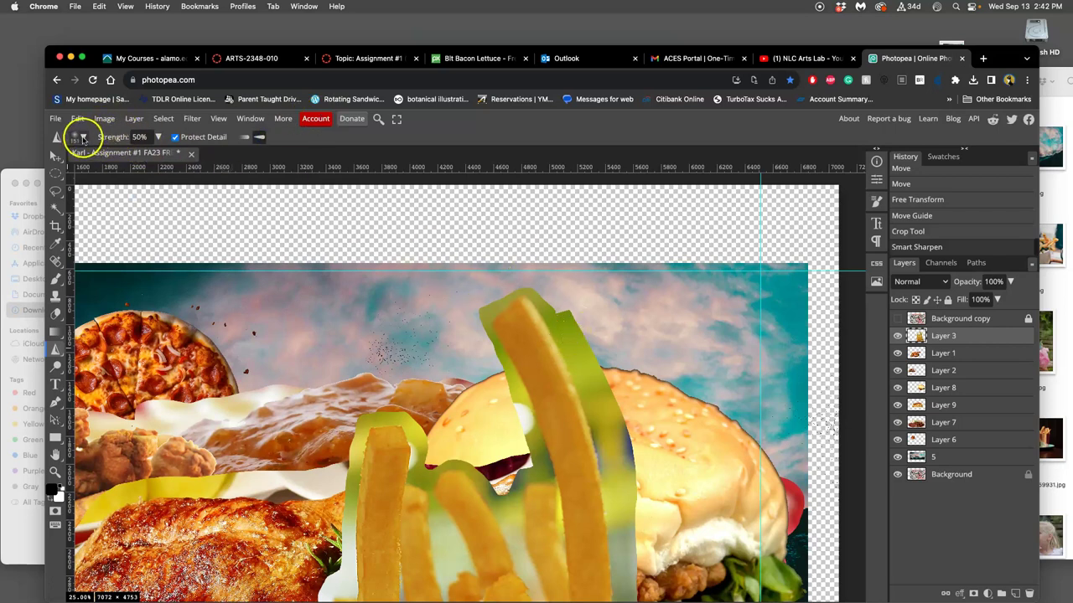
click(83, 137)
drag(175, 168, 193, 170)
Step: Brush sharpening over the top of the tall fry and the fries beside the bun
mouse_move(499, 310)
mouse_down()
mouse_move(523, 331)
mouse_move(528, 306)
mouse_move(573, 378)
mouse_move(557, 352)
mouse_move(600, 460)
mouse_move(609, 558)
mouse_move(521, 294)
mouse_up()
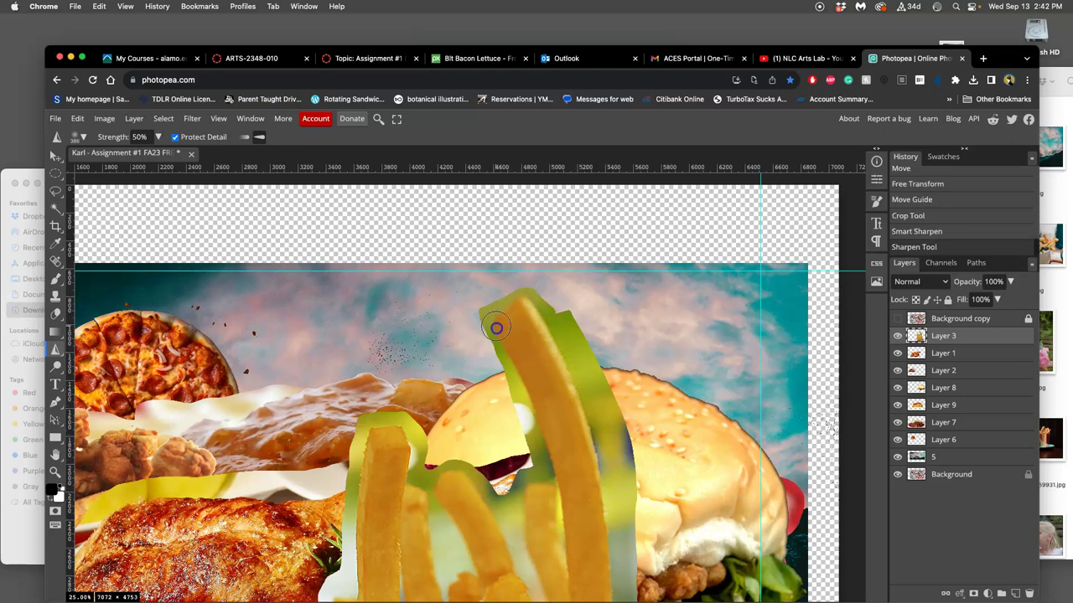
drag(526, 391, 532, 398)
drag(546, 442, 556, 399)
Step: Zoom in closer and sharpen more fries in the bunch, including along the left-hand fry
key(super+equal)
key(super+equal)
key(super+equal)
drag(746, 306, 654, 242)
drag(625, 382, 628, 296)
drag(491, 412, 484, 349)
click(622, 289)
click(596, 227)
click(525, 369)
scroll(577, 404, down, 3)
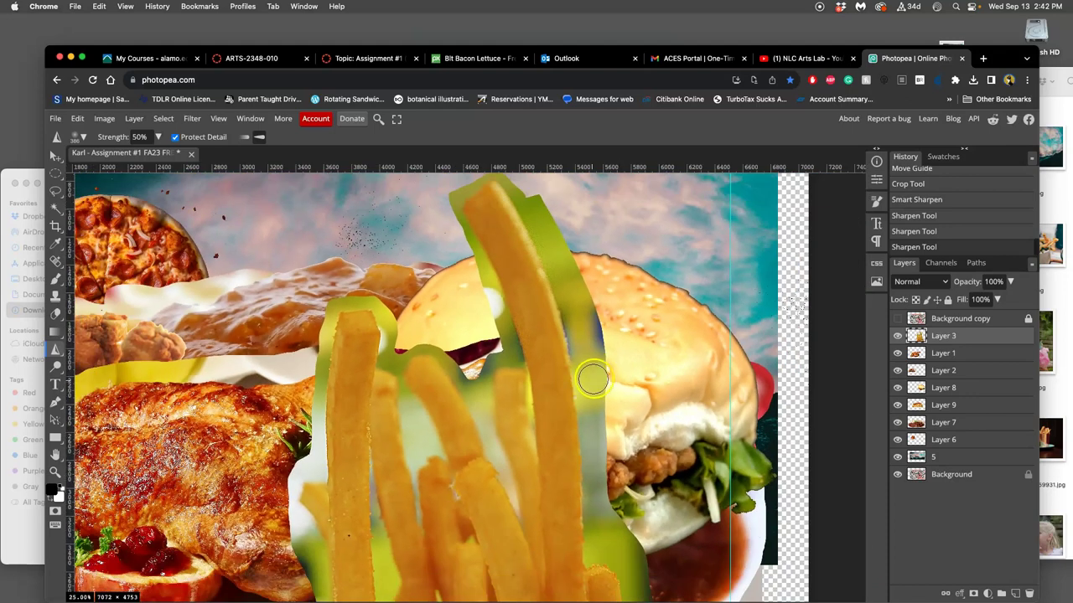
drag(591, 333, 587, 356)
click(471, 214)
drag(590, 414, 579, 461)
drag(431, 384, 419, 254)
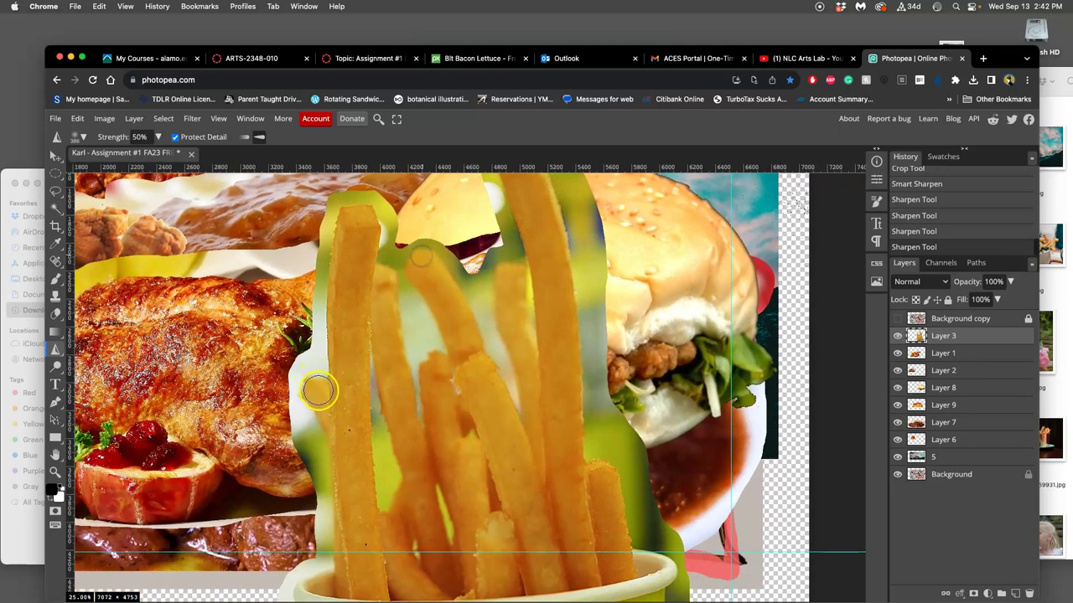